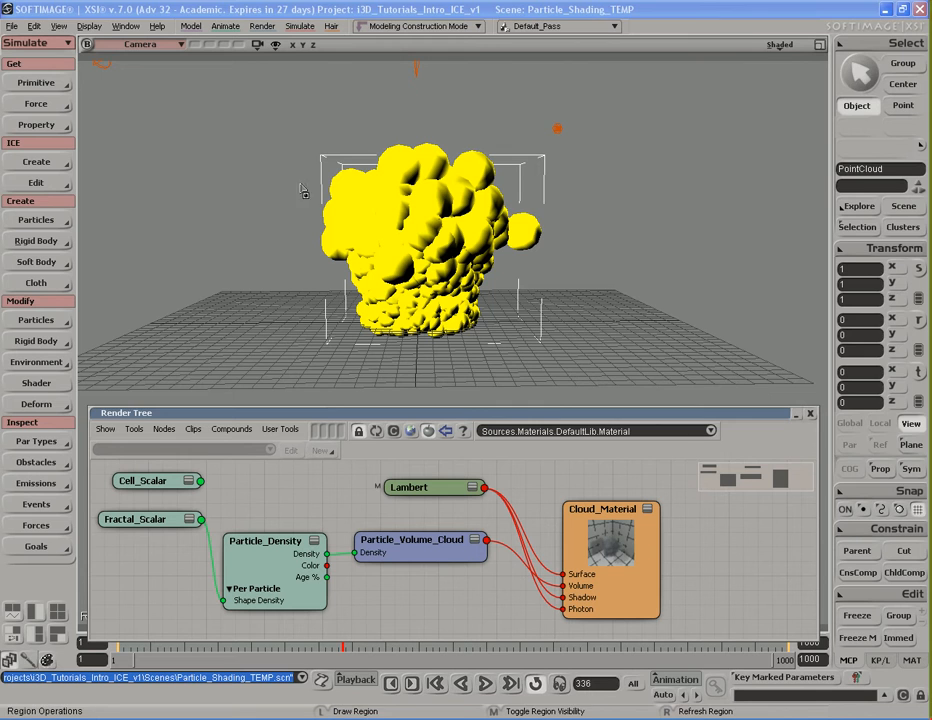
# Examine the Density, Color and Shading settings of the Particle_Volume_Cloud node, and close its properties
pyautogui.press('q')
pyautogui.middleClick(601, 260)
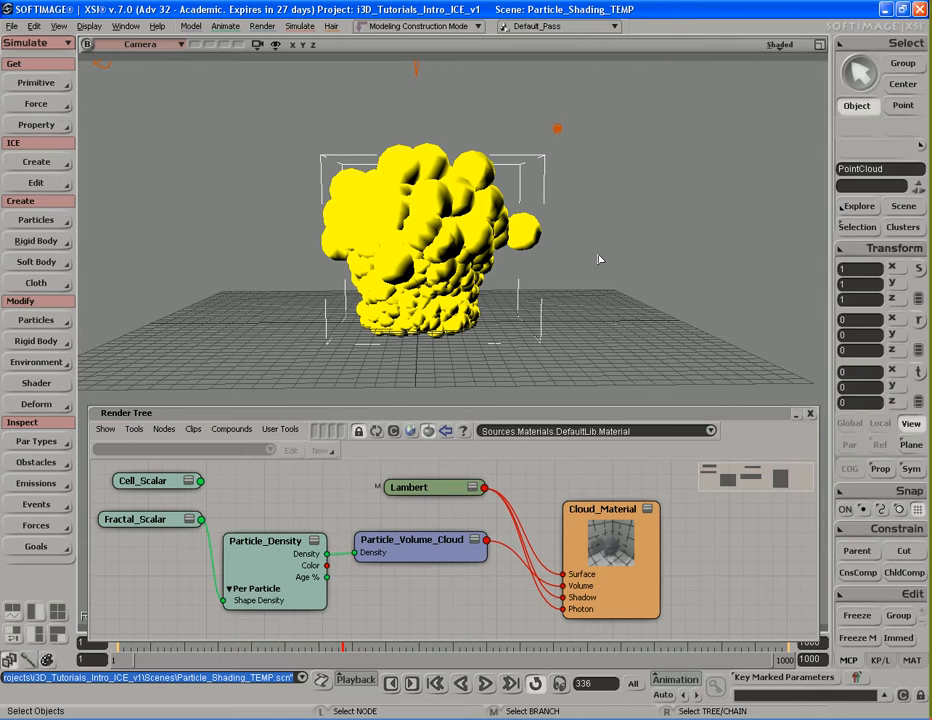
pyautogui.click(424, 563)
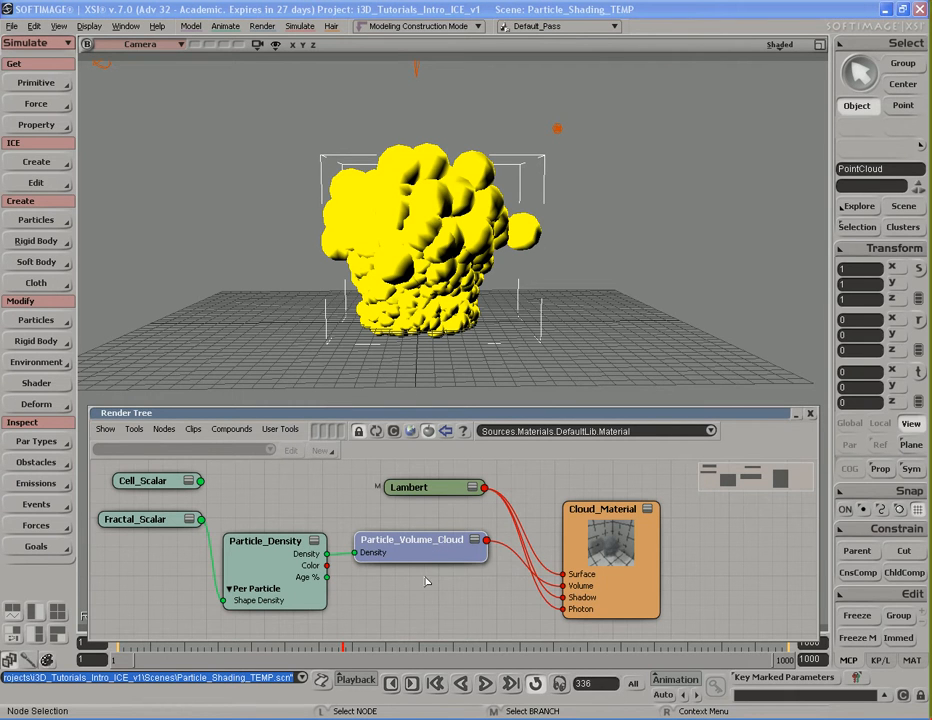
pyautogui.doubleClick(424, 558)
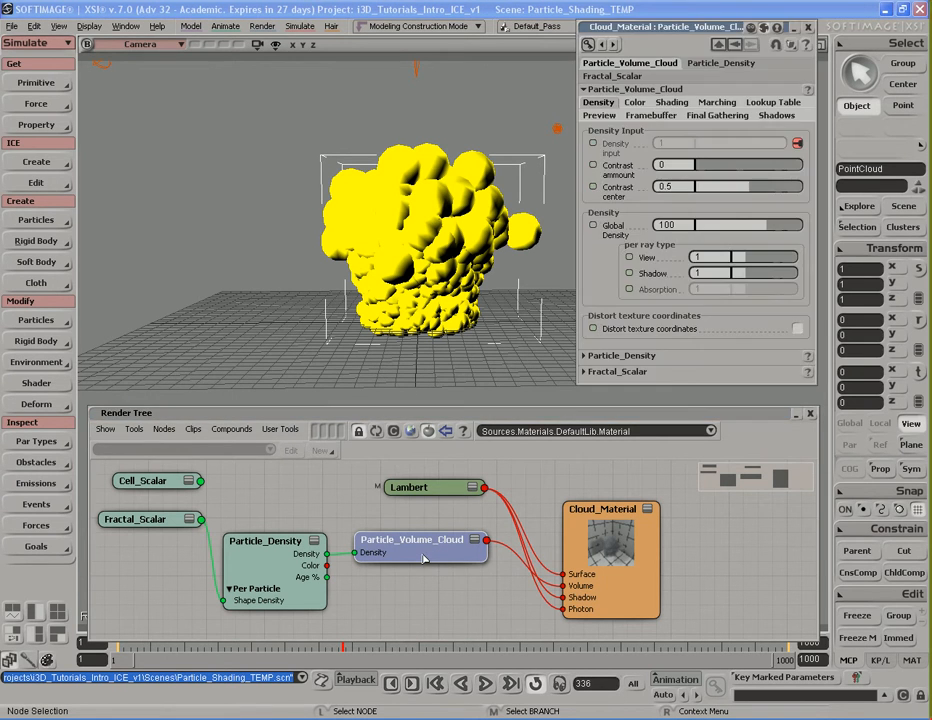
pyautogui.click(634, 102)
pyautogui.click(671, 102)
pyautogui.click(600, 102)
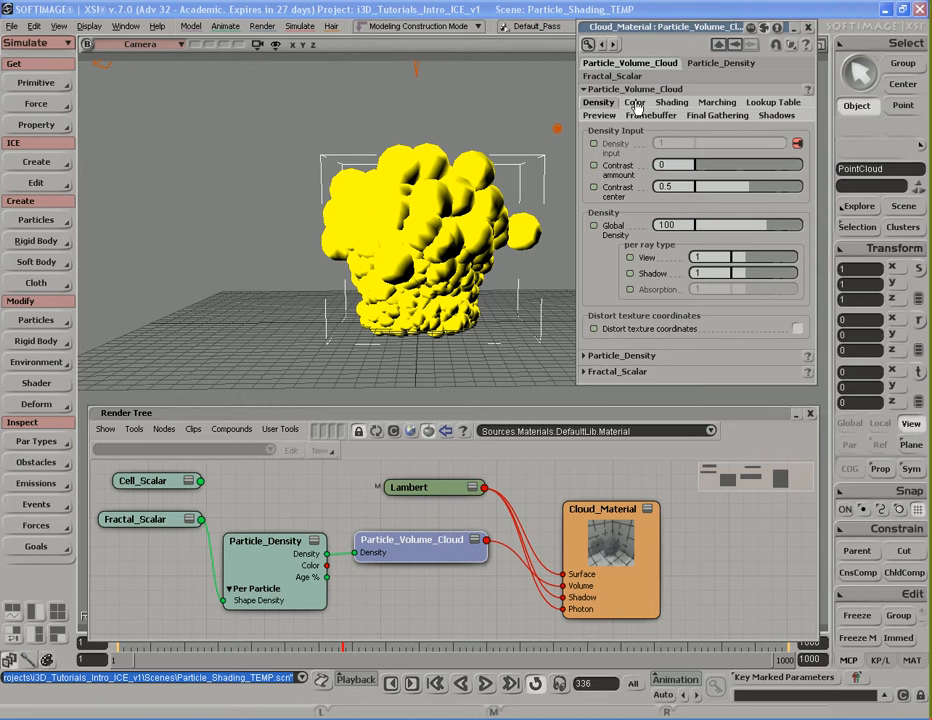
pyautogui.click(671, 102)
pyautogui.click(634, 102)
pyautogui.click(600, 102)
pyautogui.click(671, 102)
pyautogui.click(634, 102)
pyautogui.click(600, 102)
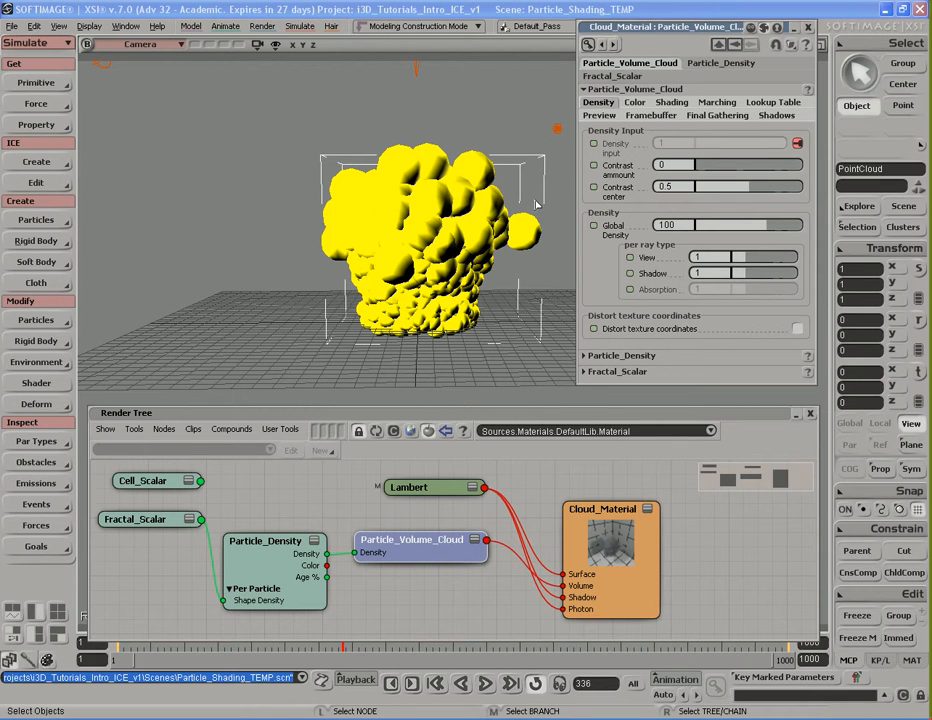
pyautogui.click(808, 28)
# Look up the Particle Volume shader among the particle shader presets
pyautogui.click(411, 434)
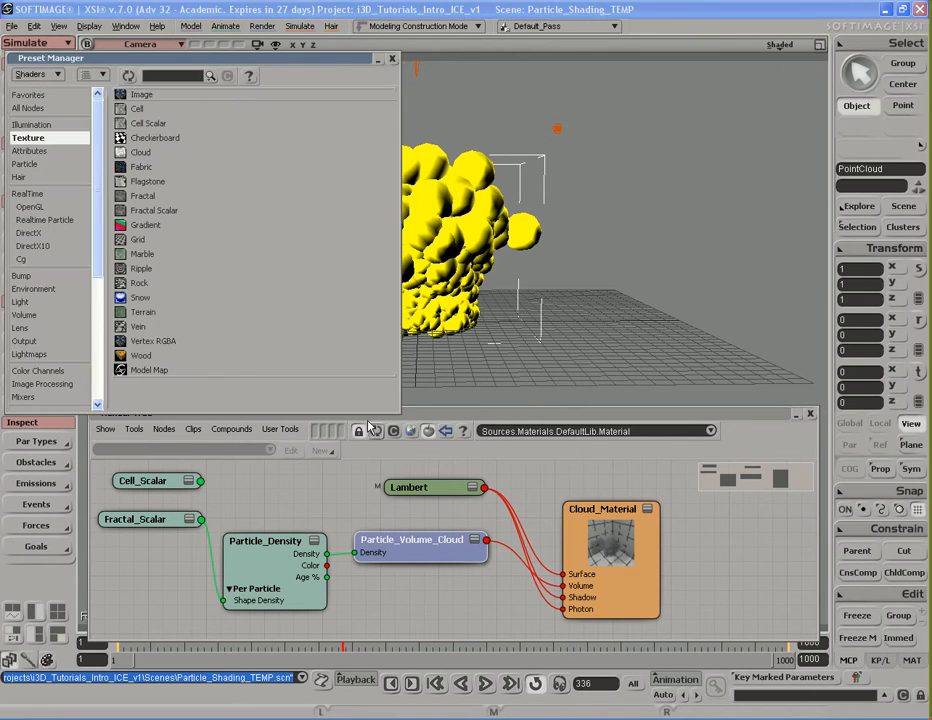
pyautogui.click(30, 164)
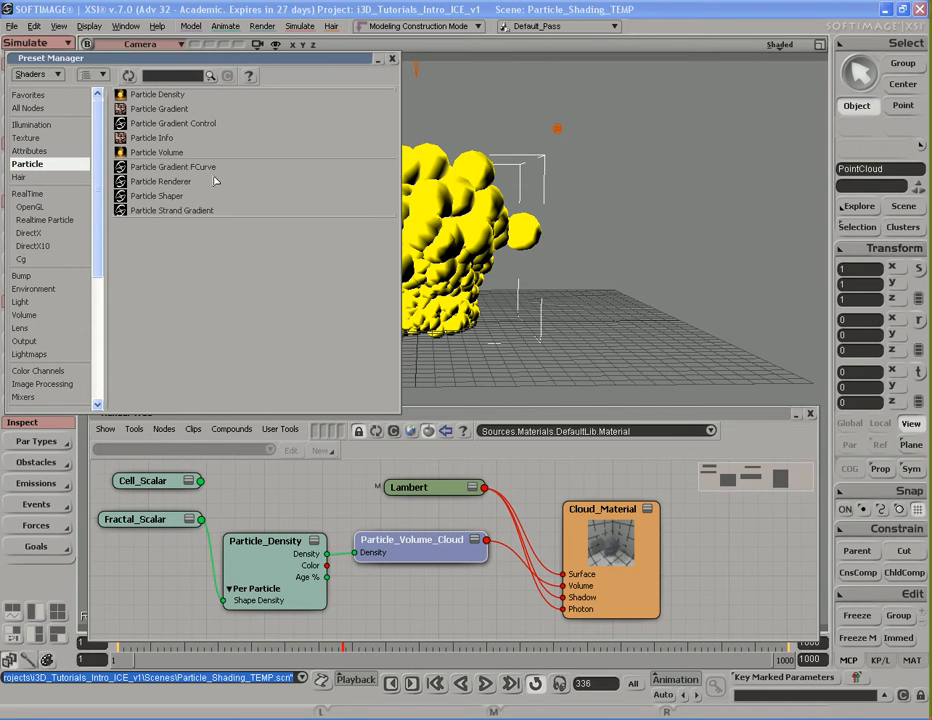
pyautogui.click(175, 153)
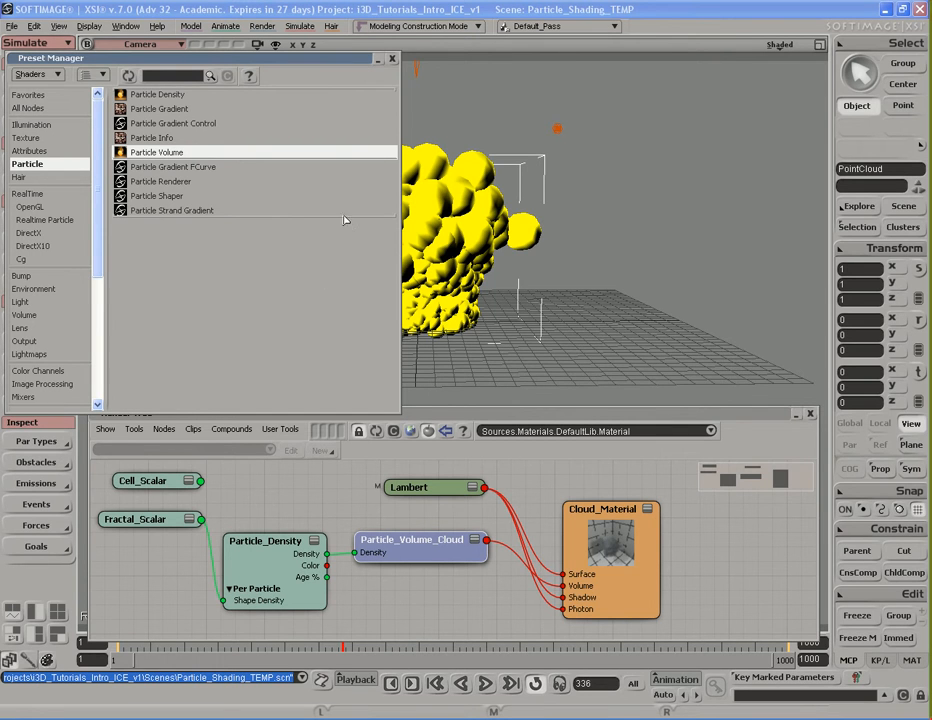
pyautogui.click(393, 60)
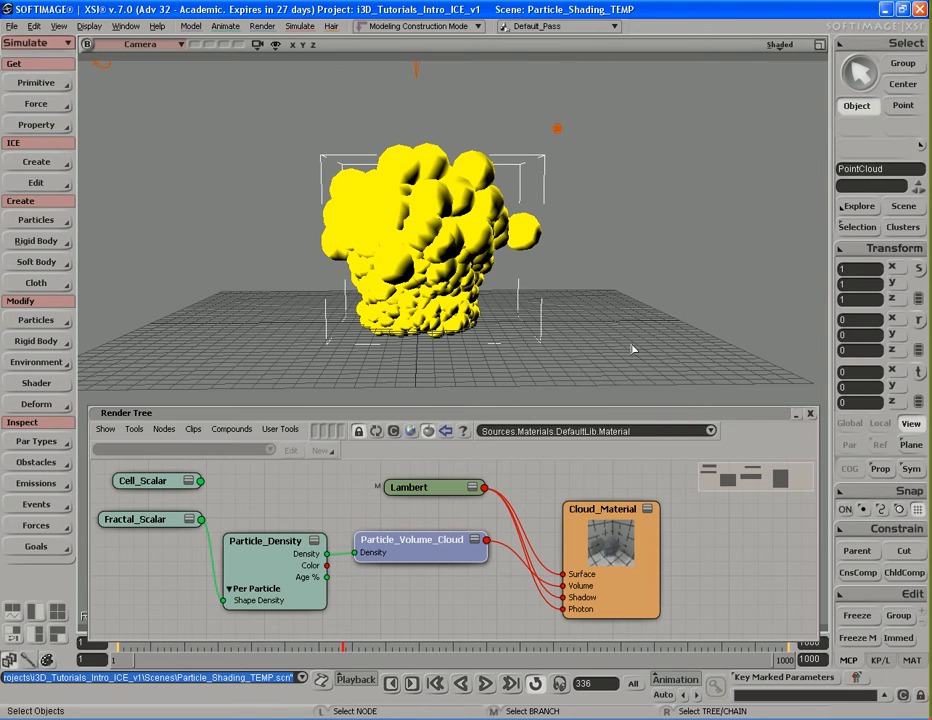
# Reopen the Particle_Volume_Cloud properties and look through its Density, Color, Shading and Marching settings
pyautogui.doubleClick(413, 552)
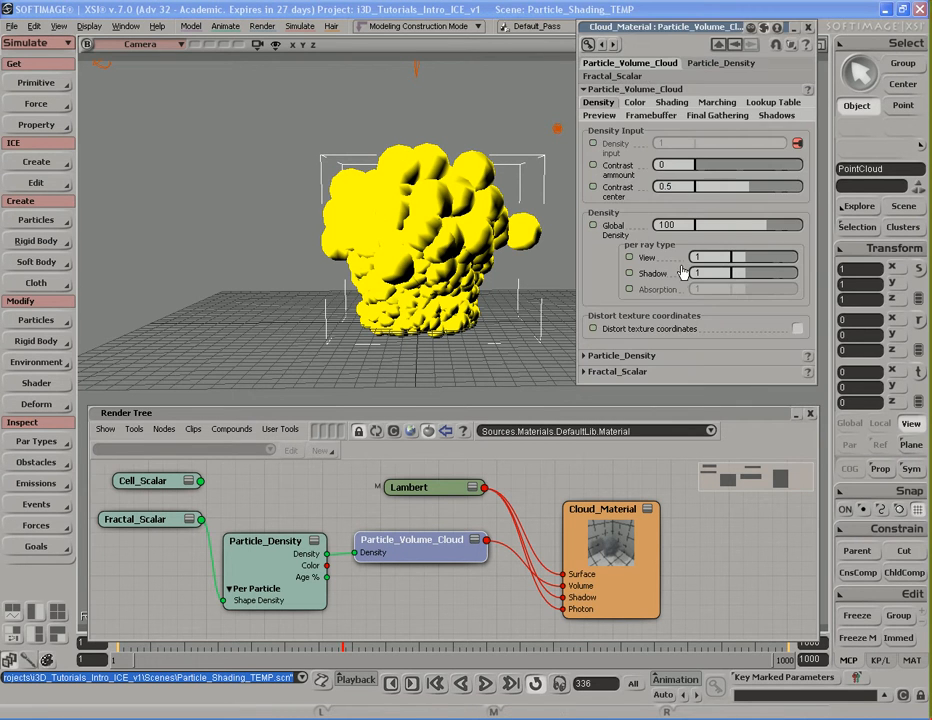
pyautogui.moveTo(630, 29); pyautogui.dragTo(678, 68)
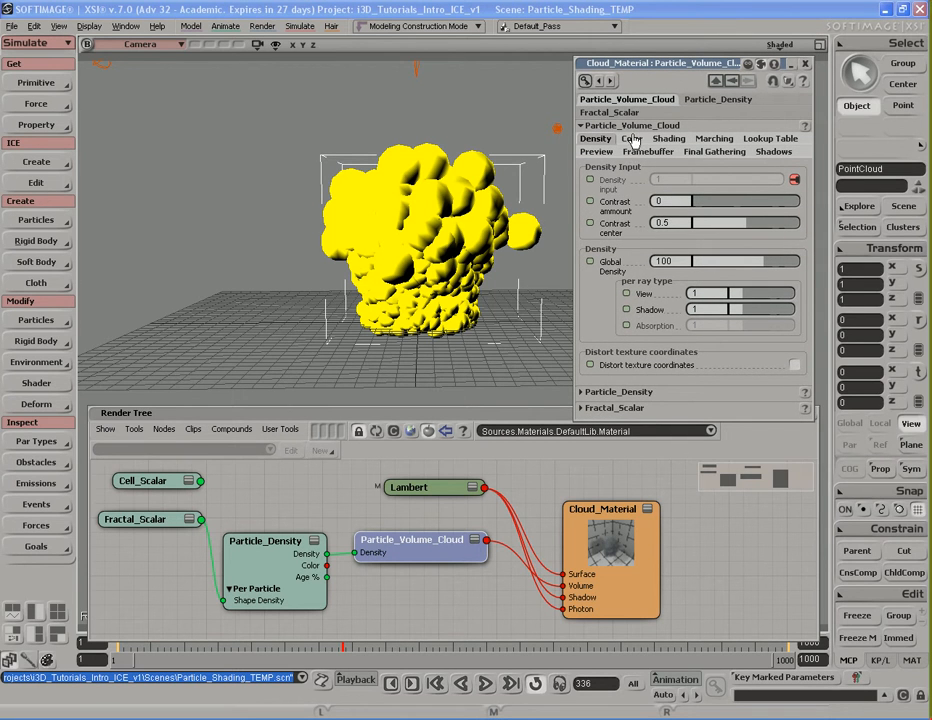
pyautogui.click(632, 139)
pyautogui.click(669, 139)
pyautogui.click(714, 139)
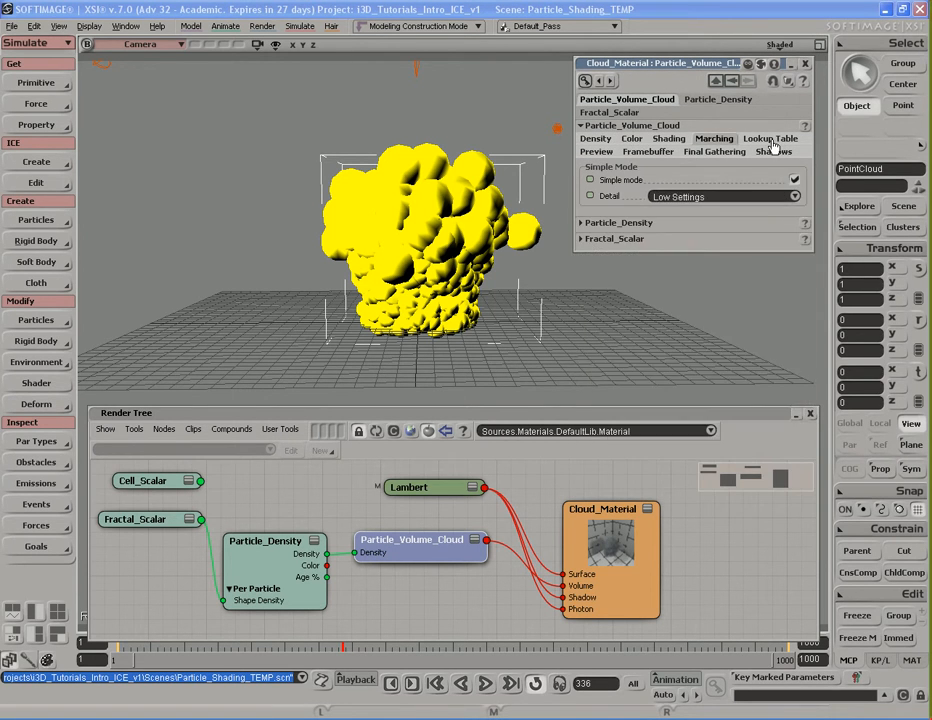
pyautogui.click(669, 139)
pyautogui.click(632, 139)
pyautogui.click(596, 139)
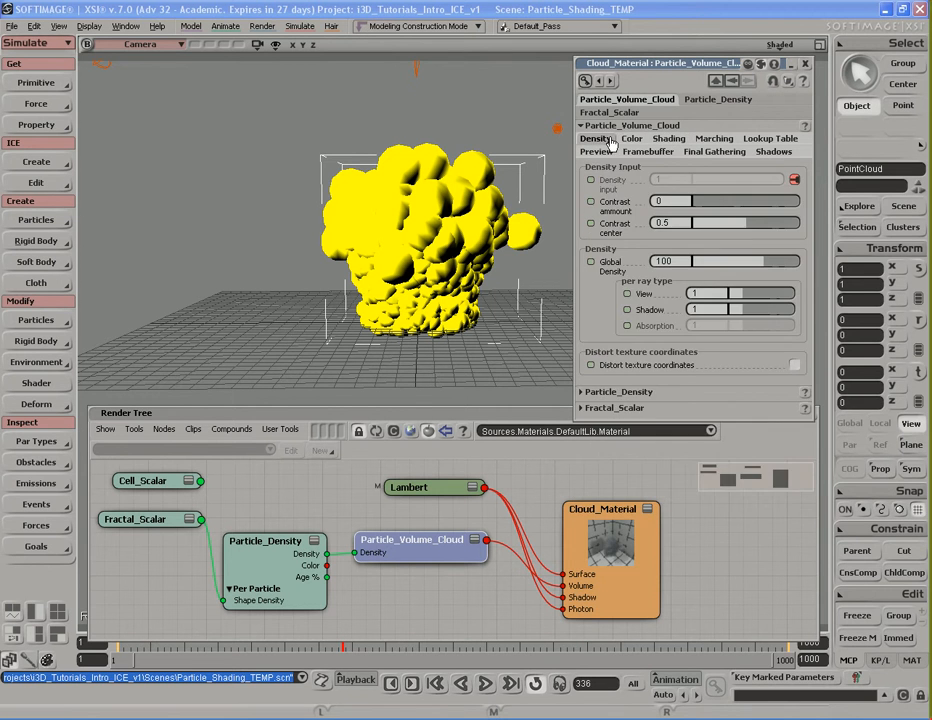
# Review the node's Marching, Lookup Table, Shadows, Final Gathering and Preview settings, and return to the Density settings
pyautogui.click(669, 139)
pyautogui.click(714, 139)
pyautogui.click(770, 139)
pyautogui.click(773, 152)
pyautogui.click(714, 152)
pyautogui.click(597, 152)
pyautogui.click(596, 139)
pyautogui.click(665, 140)
pyautogui.click(631, 140)
pyautogui.click(600, 142)
pyautogui.click(635, 140)
pyautogui.click(608, 141)
# Draw a render region around the particle cloud in the Camera view
pyautogui.press('q')
pyautogui.moveTo(297, 126); pyautogui.dragTo(518, 342)
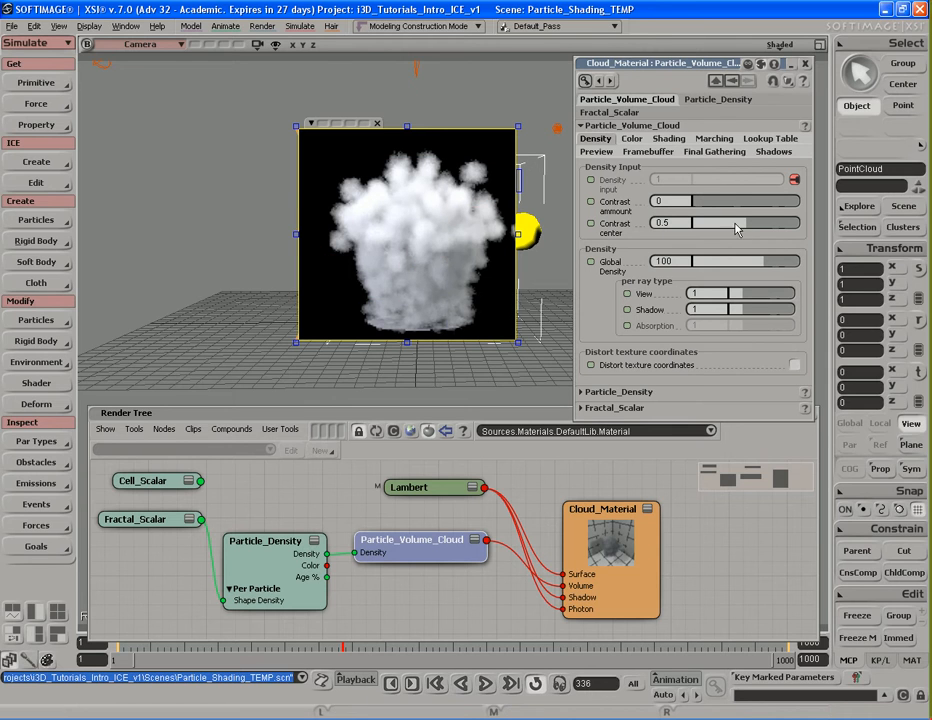
# Try density contrast amounts of 0.415, 0.993 and 0.442 on the volume cloud
pyautogui.moveTo(724, 204); pyautogui.dragTo(738, 206)
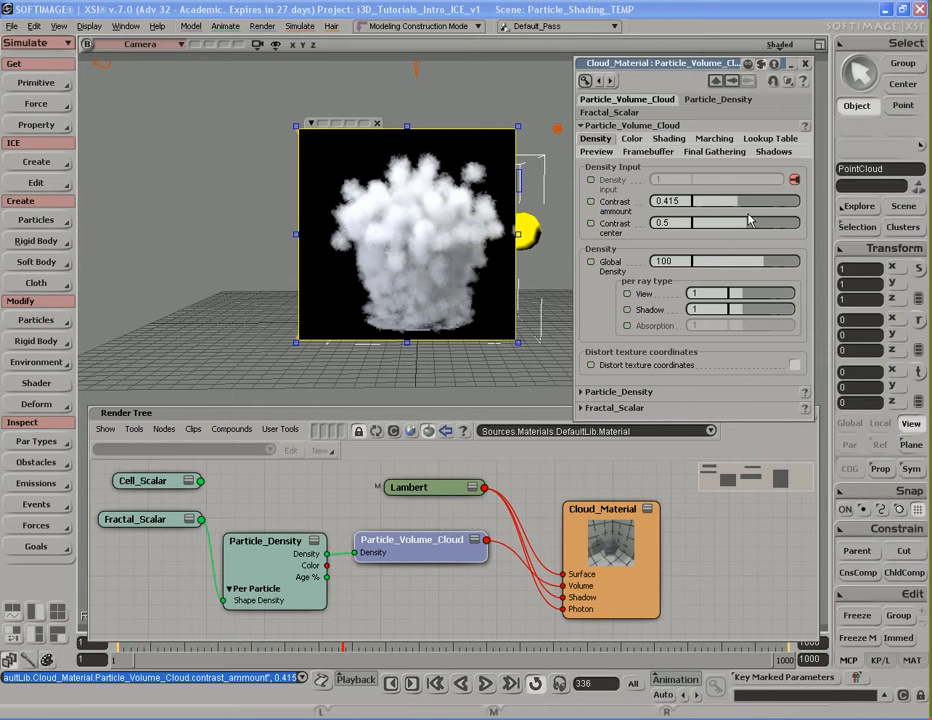
pyautogui.moveTo(738, 203); pyautogui.dragTo(799, 205)
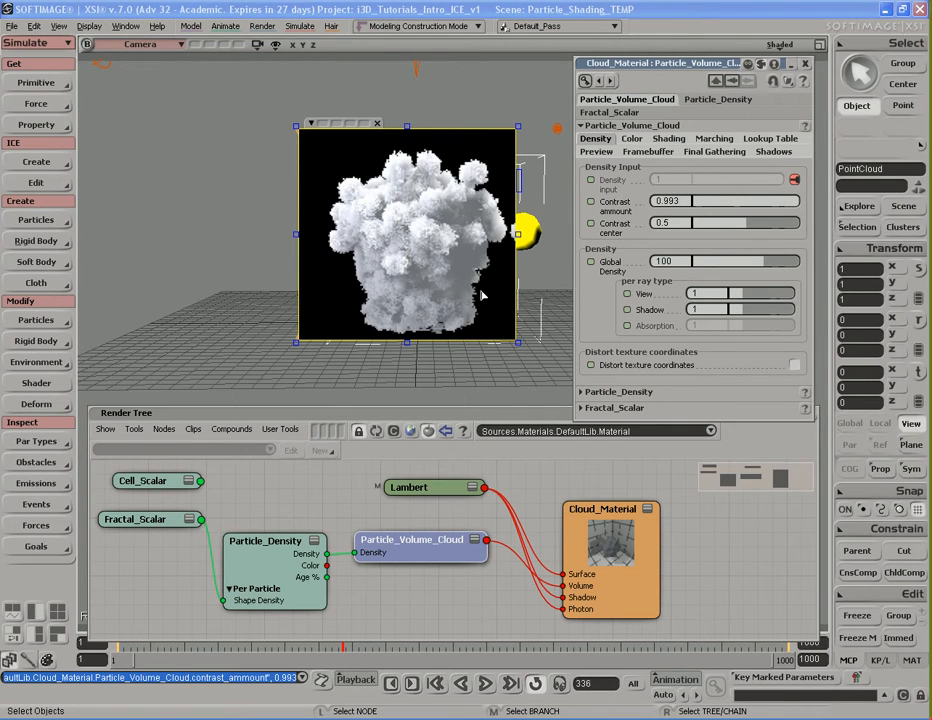
pyautogui.click(745, 205)
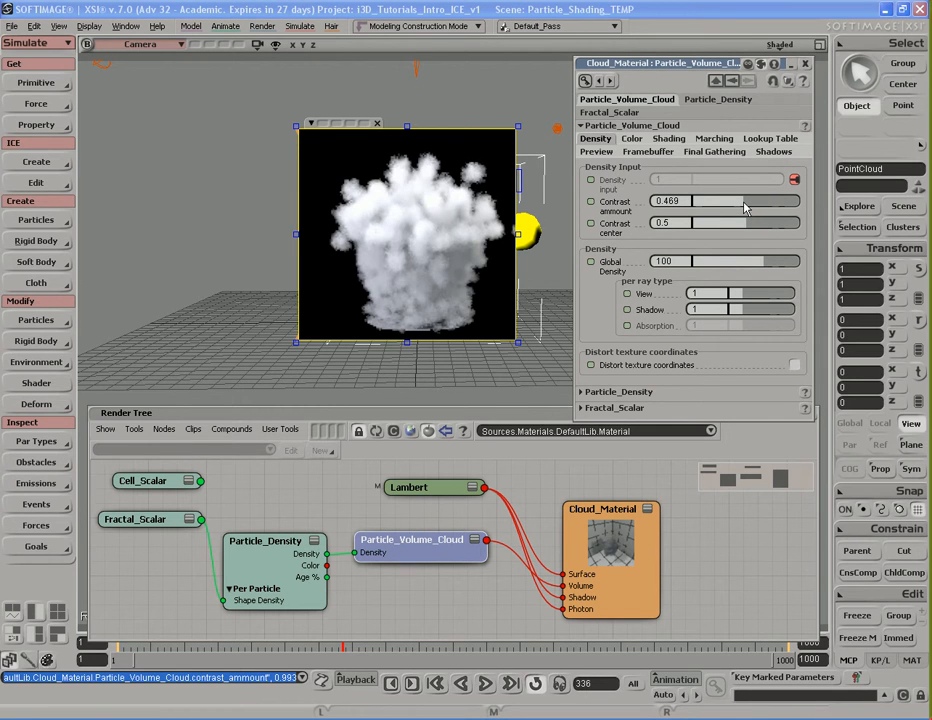
pyautogui.moveTo(745, 207); pyautogui.dragTo(712, 227)
# Try a contrast center of 0.789, and reset the center to 0.5 and the contrast amount to 0
pyautogui.click(776, 229)
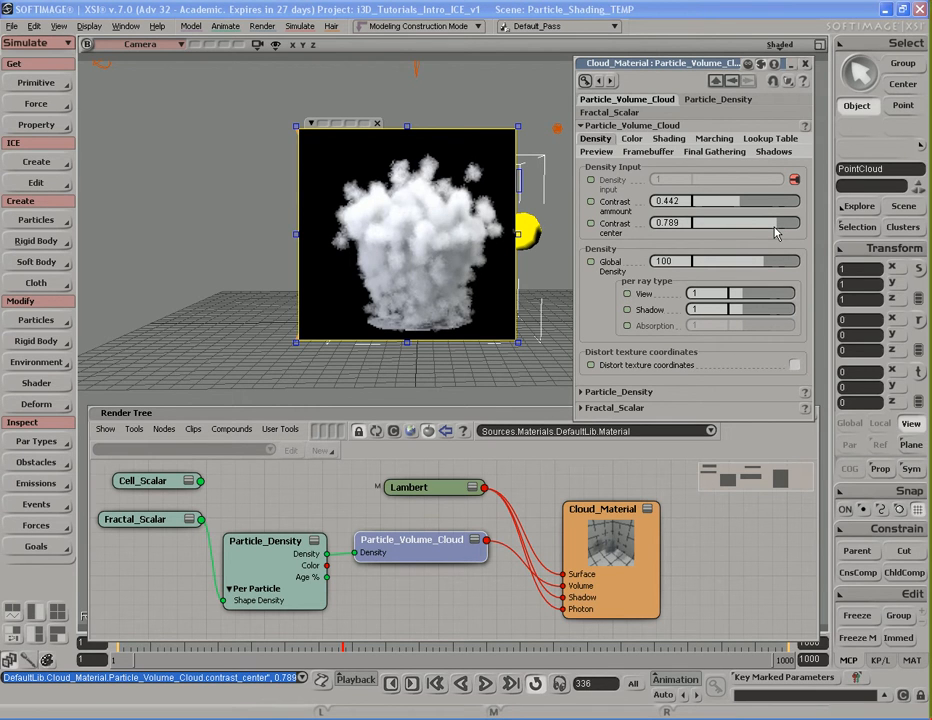
pyautogui.click(684, 225)
pyautogui.write('.5')
pyautogui.moveTo(714, 203); pyautogui.dragTo(681, 201)
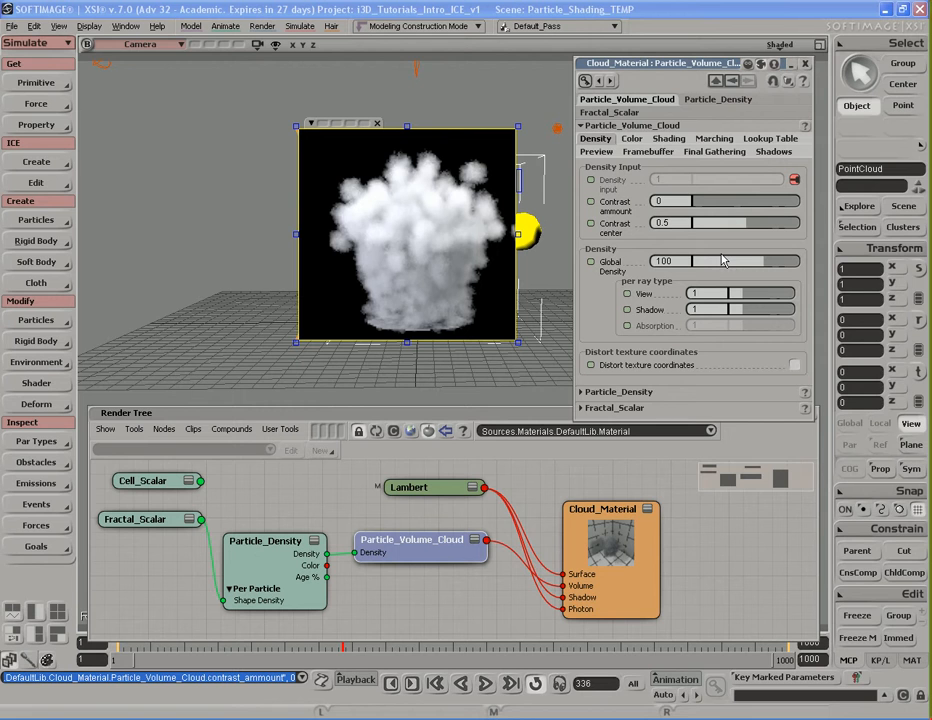
# Try a green diffuse colour and a diffuse intensity of 0.248, and restore the neutral grey and the 0.7 intensity
pyautogui.click(632, 139)
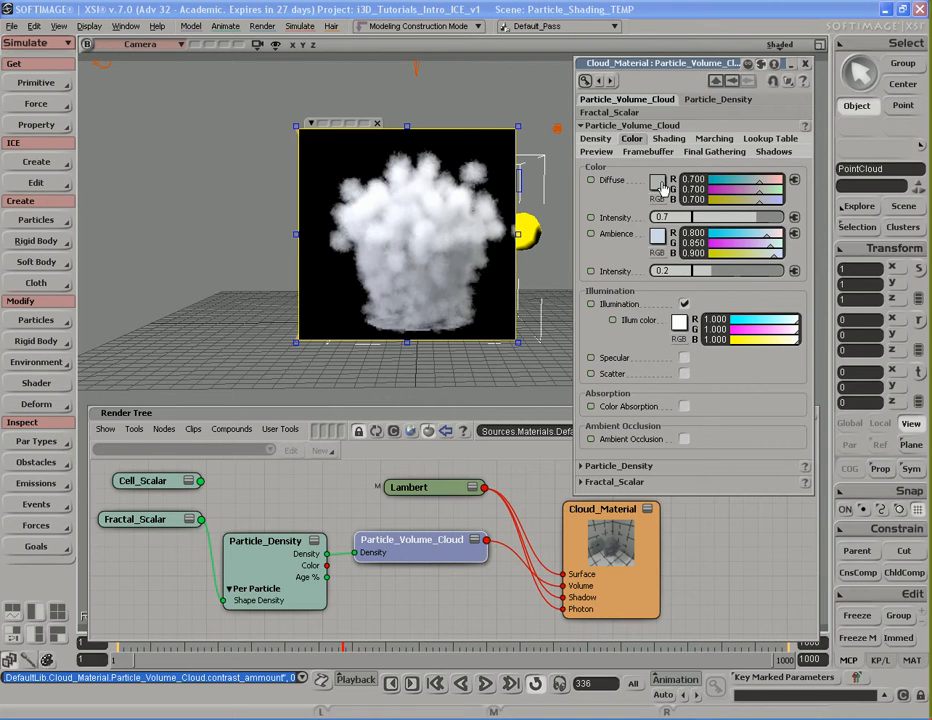
pyautogui.click(661, 186)
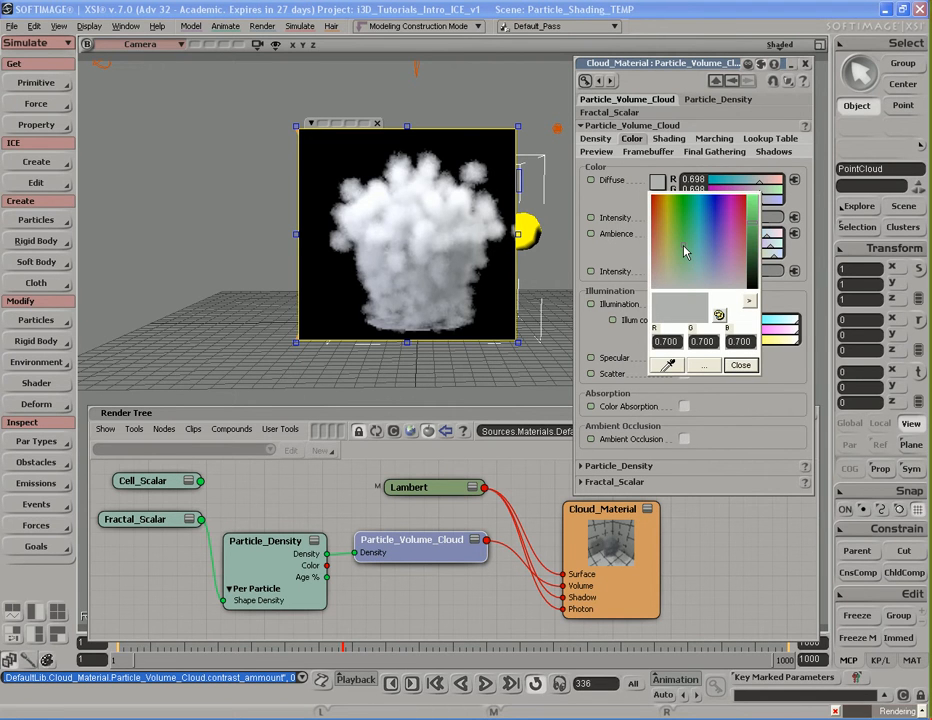
pyautogui.click(685, 252)
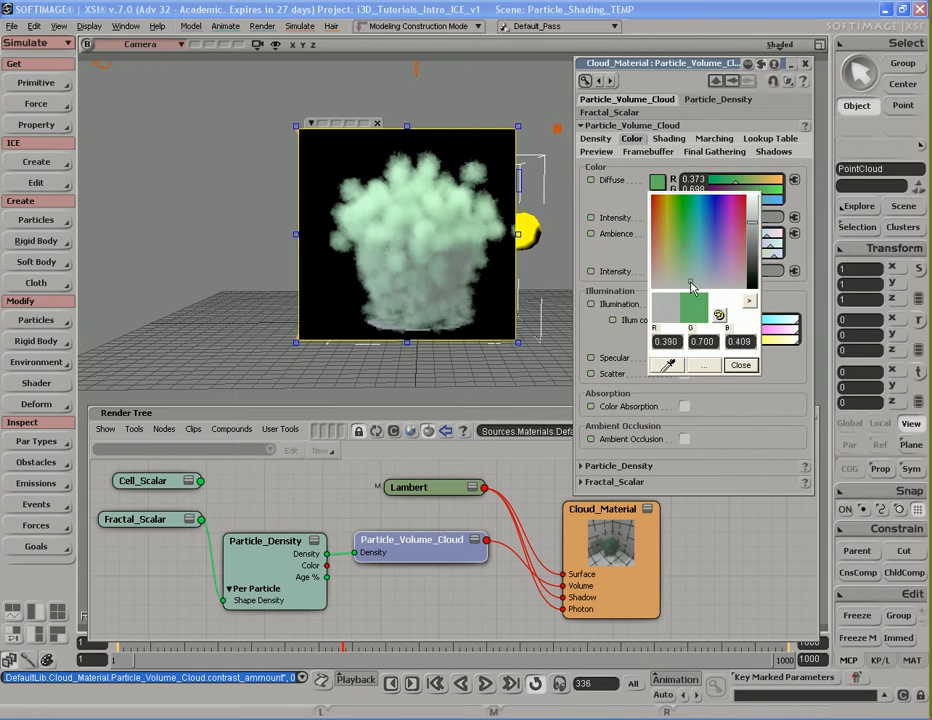
pyautogui.click(740, 365)
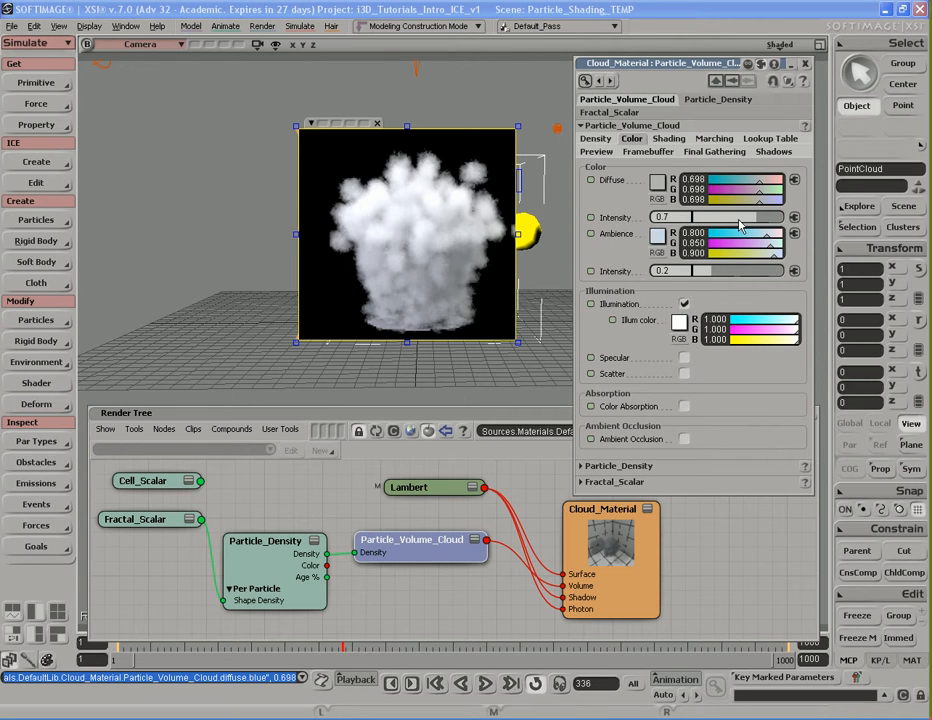
pyautogui.moveTo(740, 226); pyautogui.dragTo(770, 226)
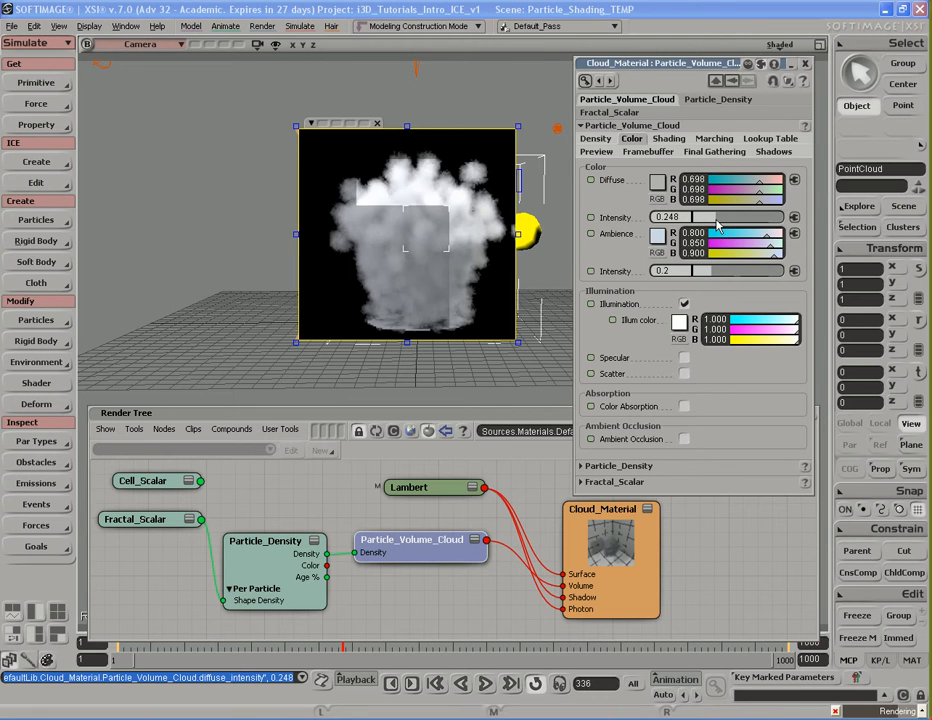
pyautogui.hotkey('ctrl', 'z')
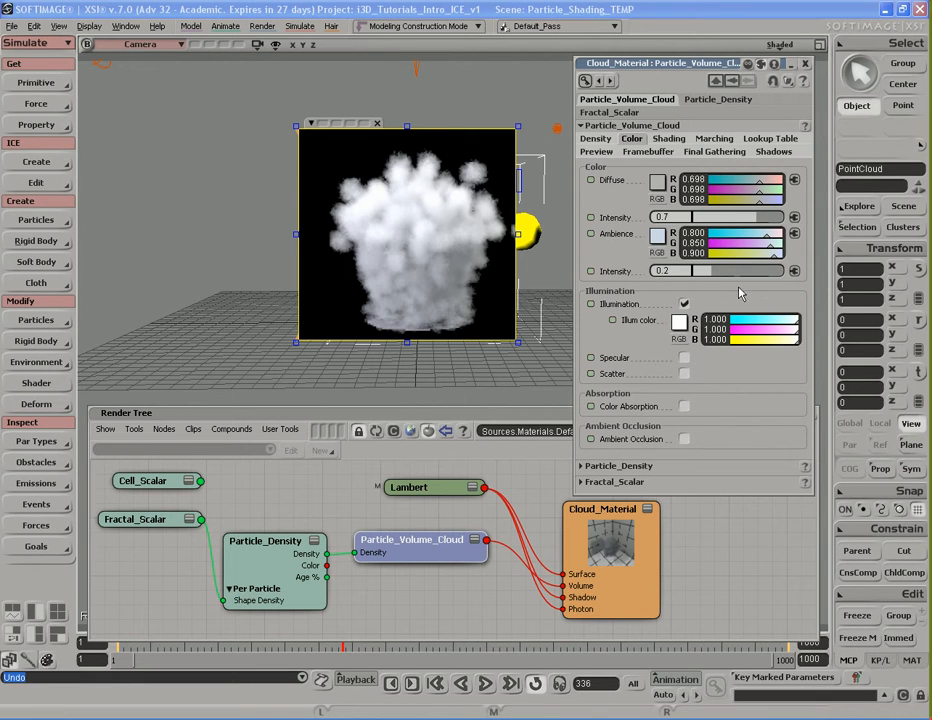
# Compare ambience intensities of 0 and 0.424 in the render region, and set the ambience intensity to 0
pyautogui.moveTo(710, 273); pyautogui.dragTo(689, 276)
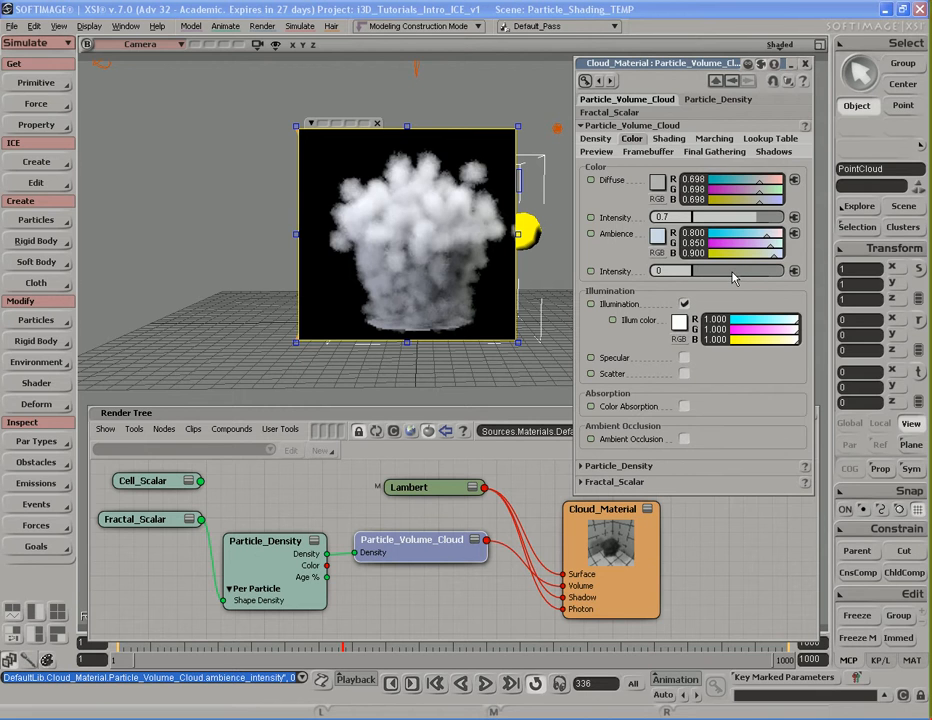
pyautogui.click(732, 273)
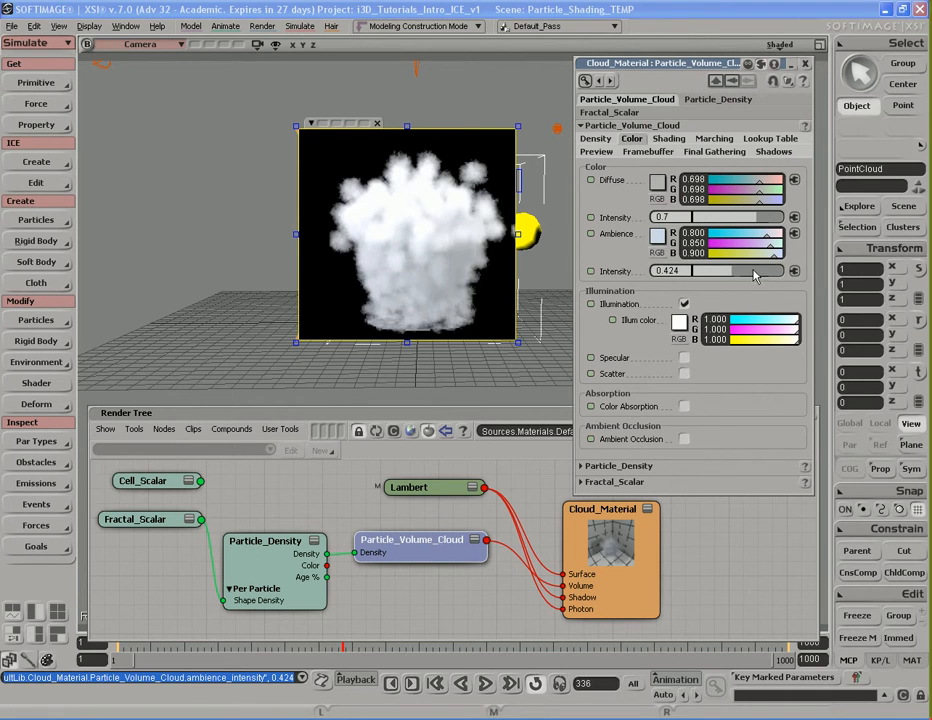
pyautogui.moveTo(729, 272); pyautogui.dragTo(671, 272)
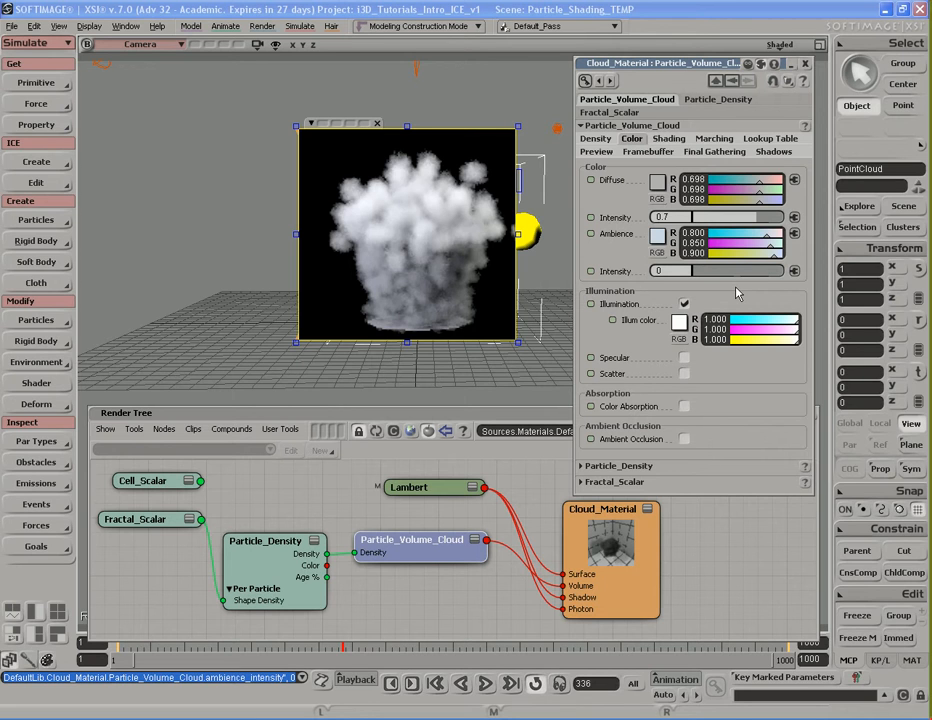
# Test the cloud with illumination off, with specular on and with scatter on, restoring each option after its test
pyautogui.click(684, 304)
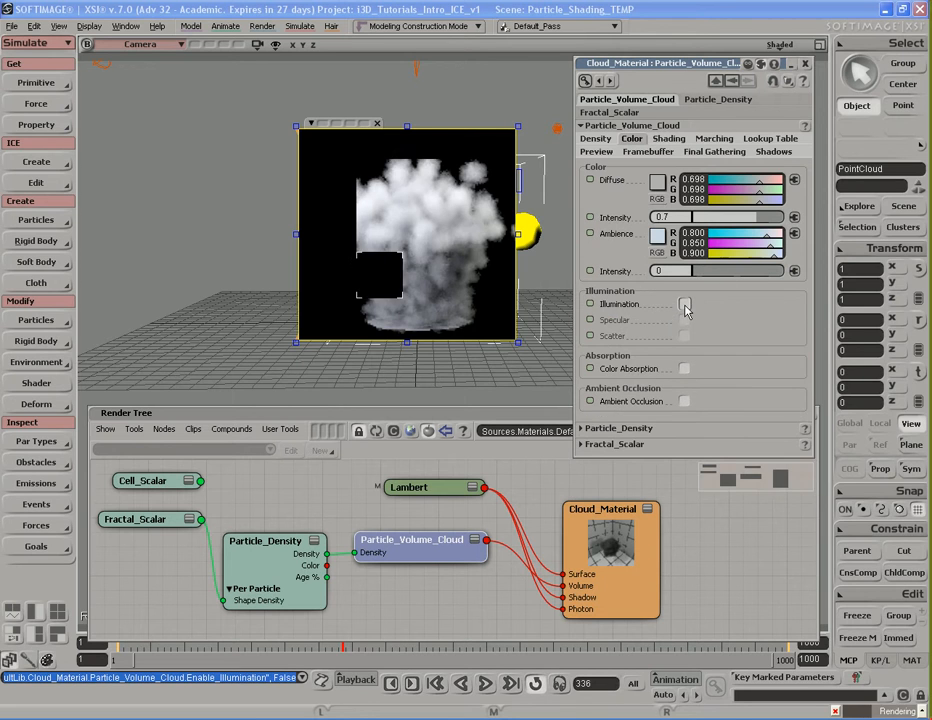
pyautogui.click(684, 305)
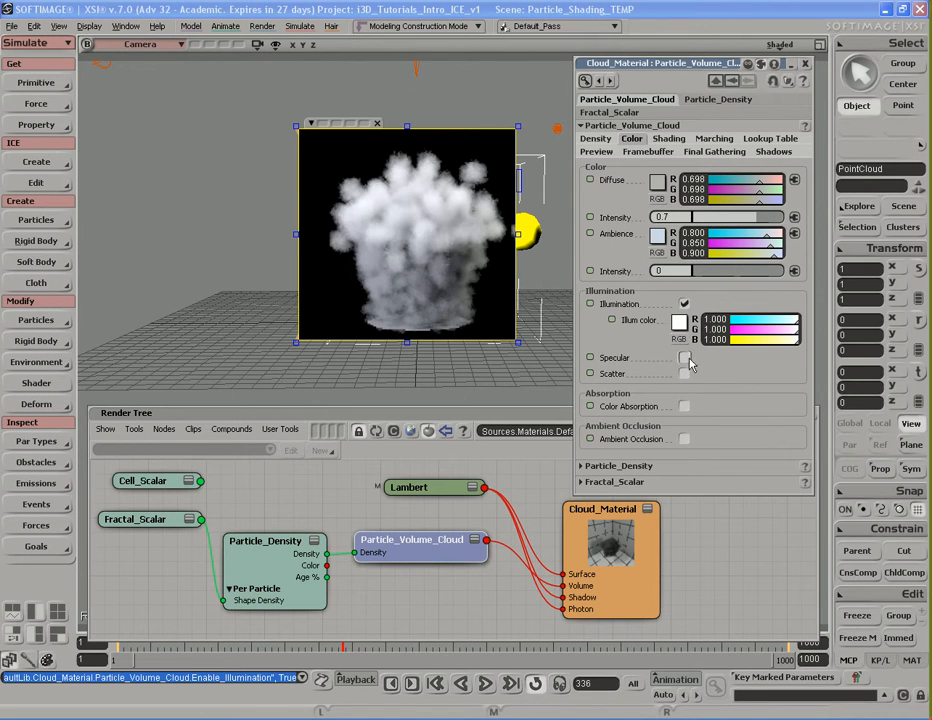
pyautogui.click(684, 358)
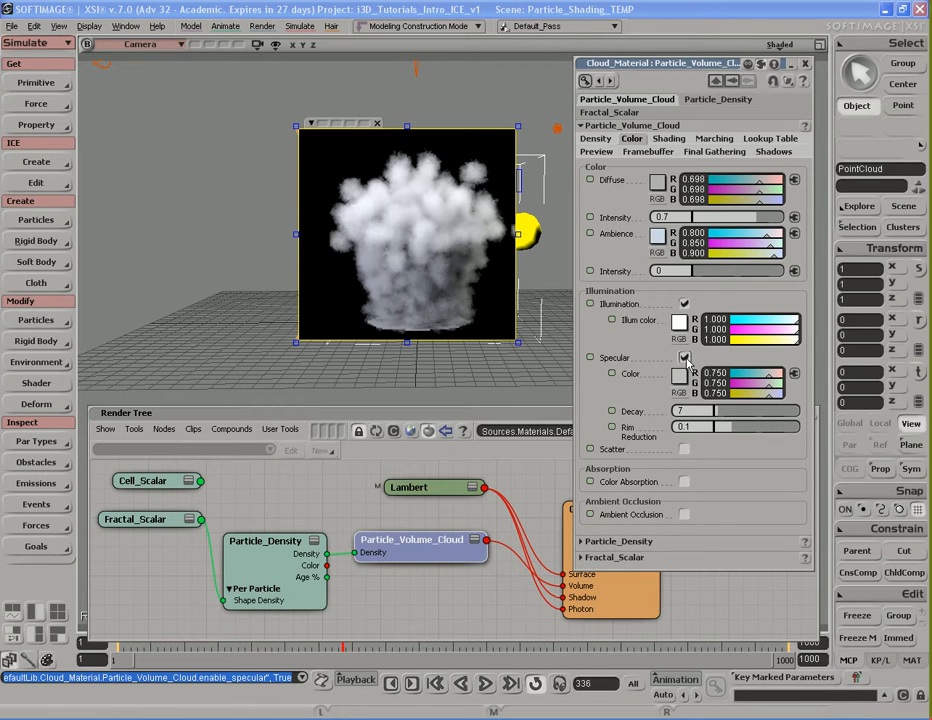
pyautogui.click(684, 358)
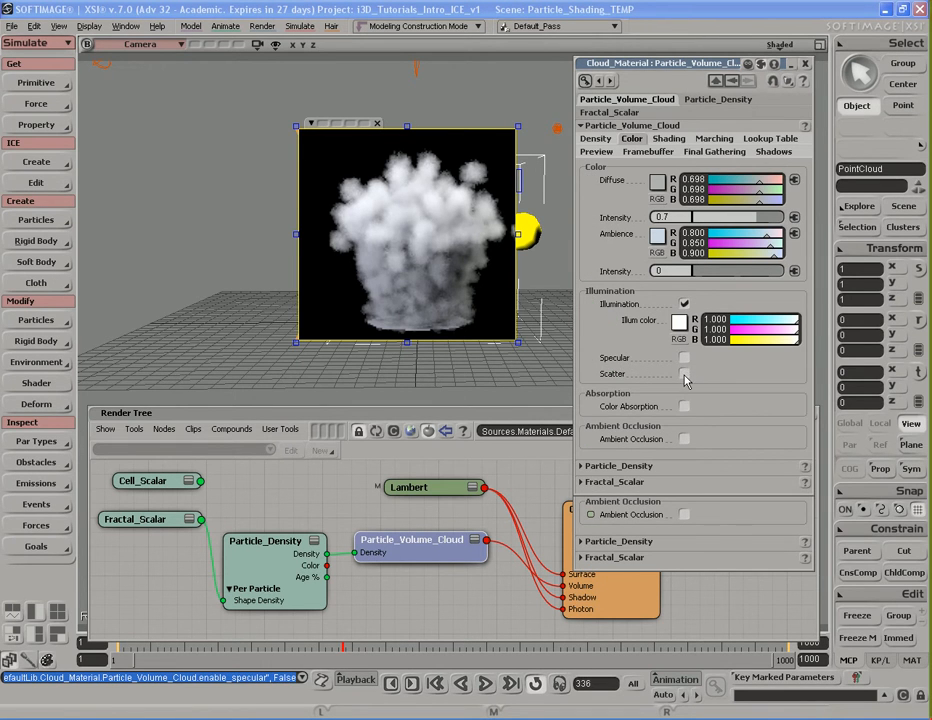
pyautogui.click(684, 373)
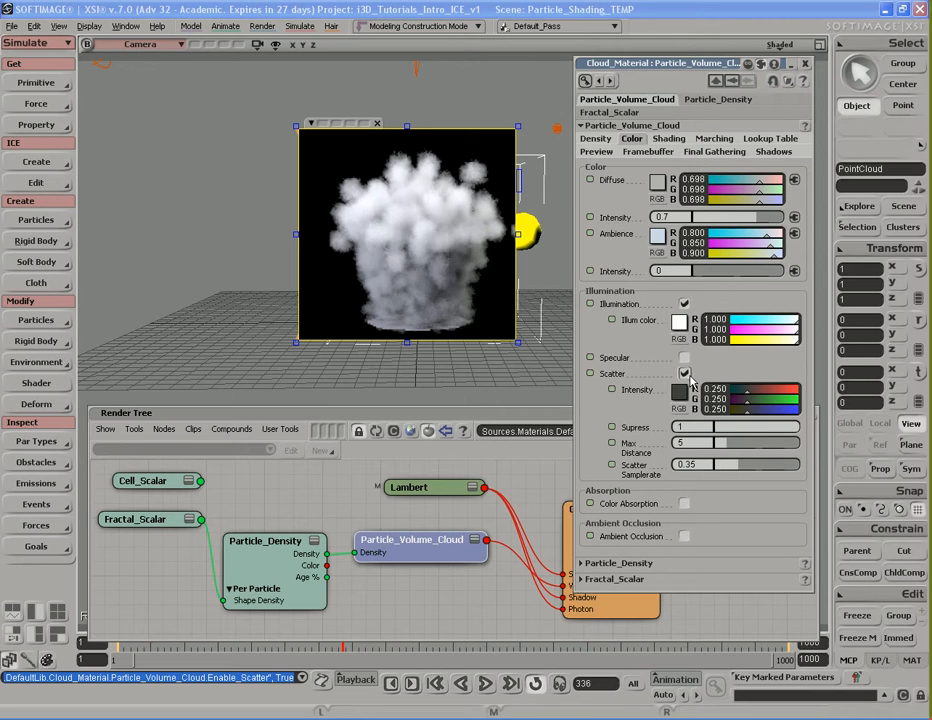
pyautogui.click(685, 375)
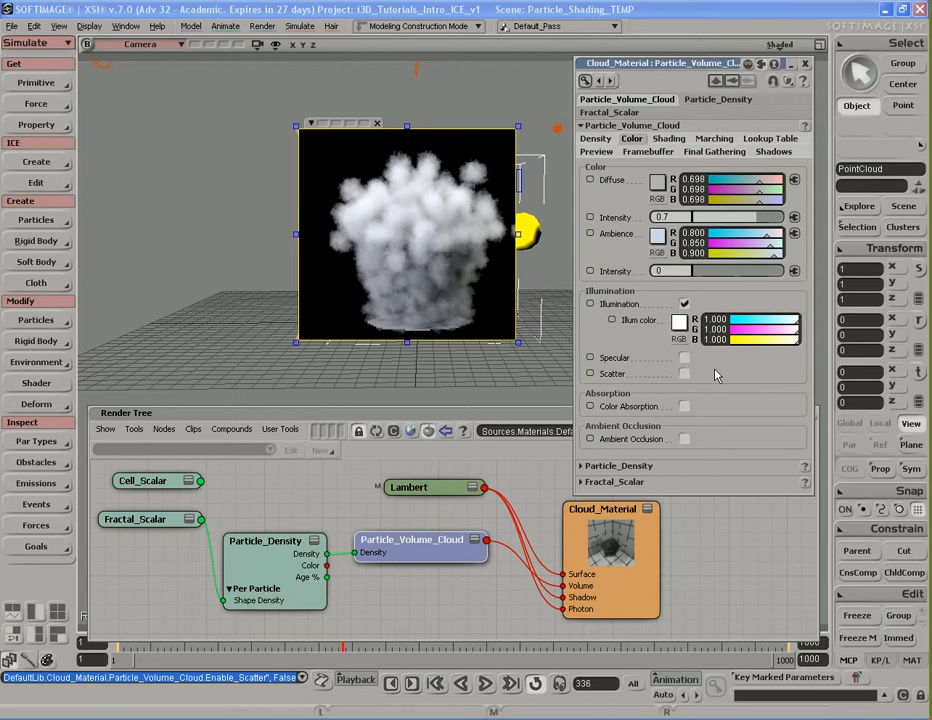
# Test ambient occlusion on the cloud, and turn it back off
pyautogui.click(684, 438)
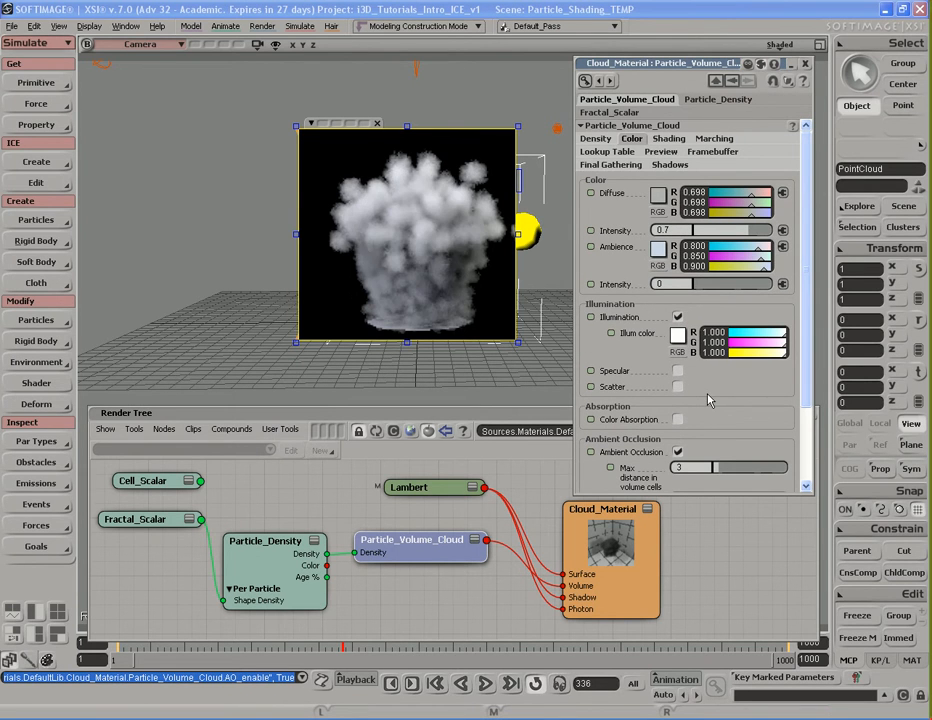
pyautogui.moveTo(803, 346)
pyautogui.mouseDown()
pyautogui.moveTo(807, 385)
pyautogui.moveTo(805, 333)
pyautogui.moveTo(805, 385)
pyautogui.moveTo(805, 370)
pyautogui.mouseUp()
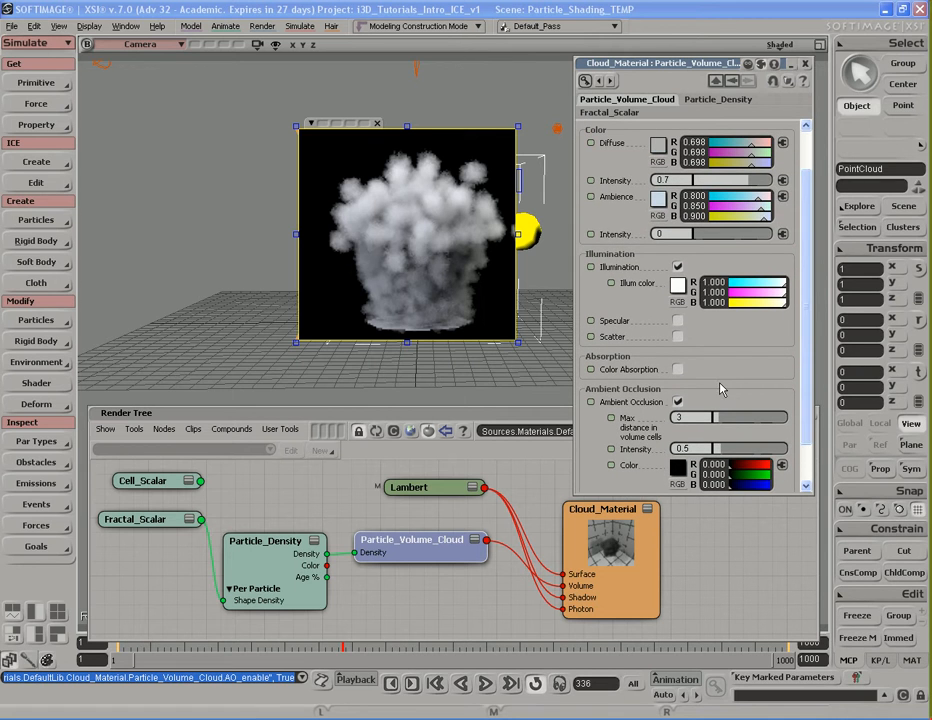
pyautogui.click(679, 402)
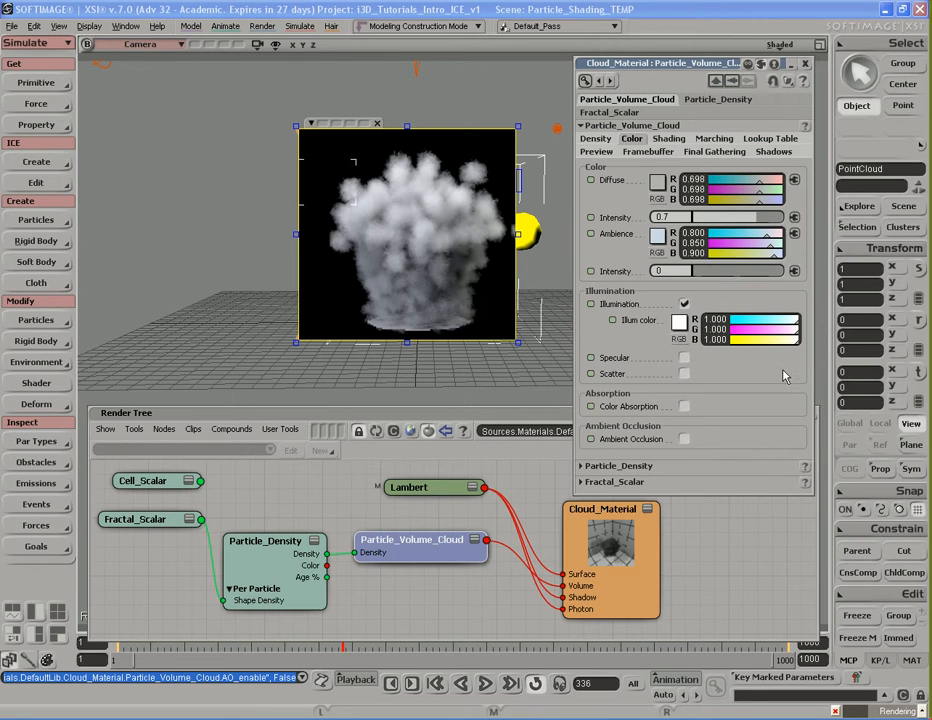
# Restrict the cloud shader's illumination lights and add the Infinite light as the only permitted light
pyautogui.click(672, 140)
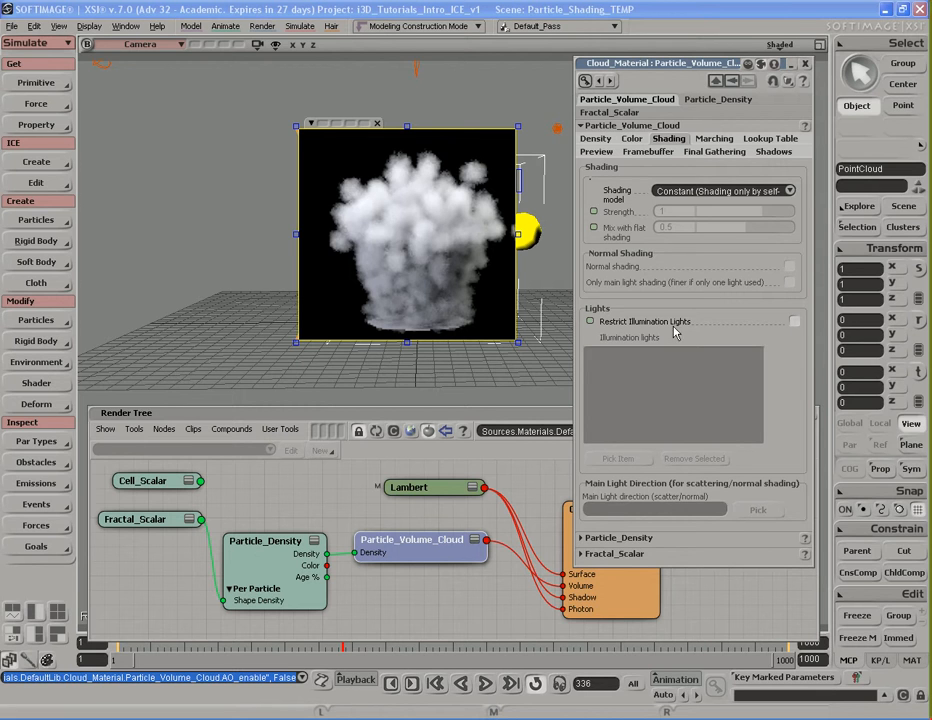
pyautogui.click(795, 321)
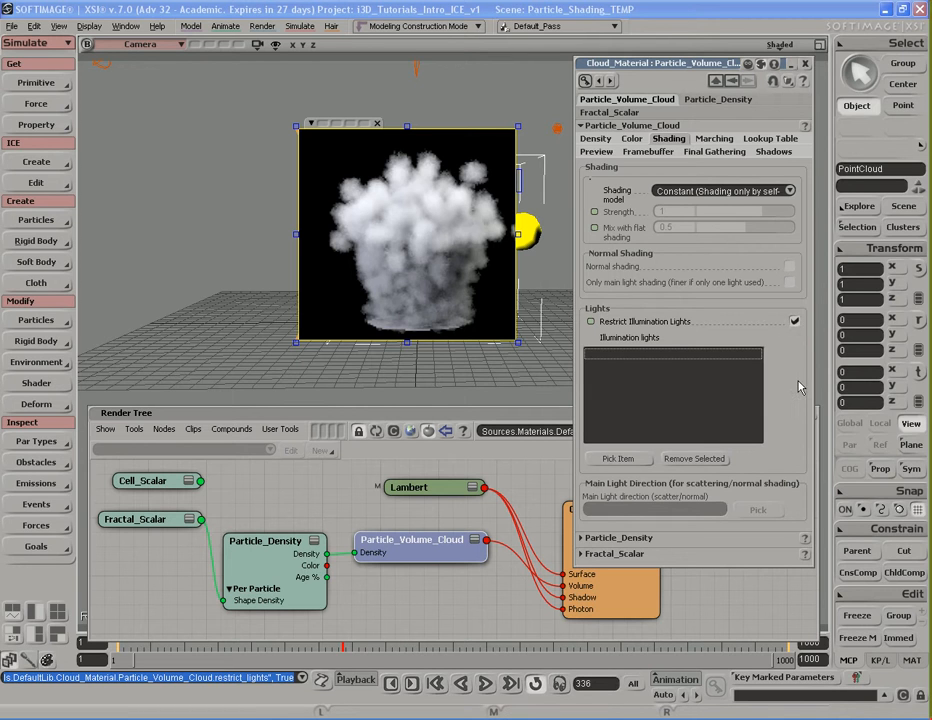
pyautogui.click(618, 459)
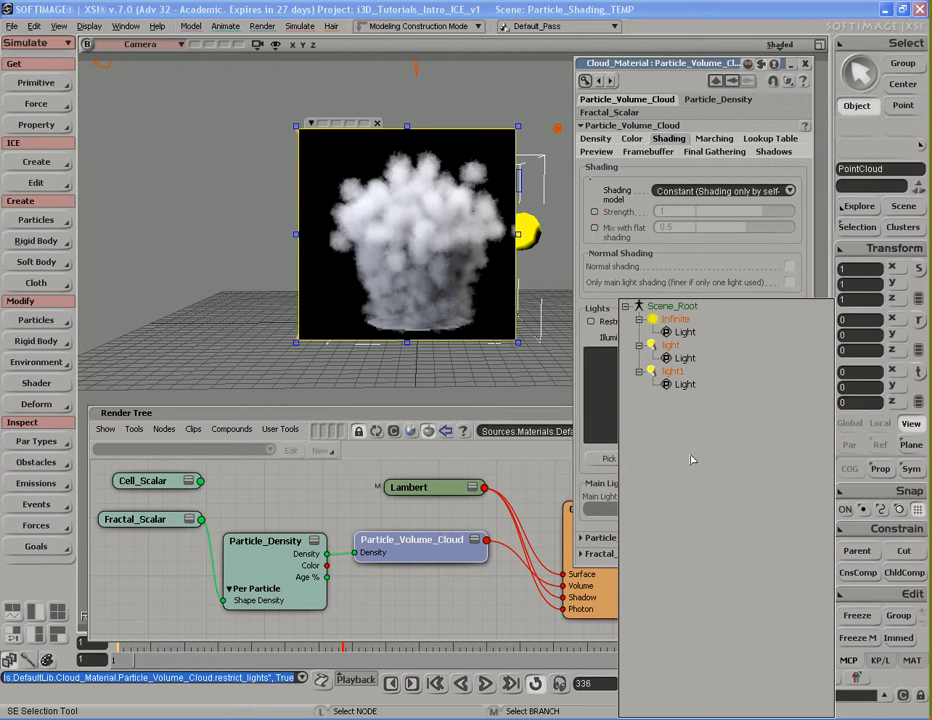
pyautogui.click(680, 322)
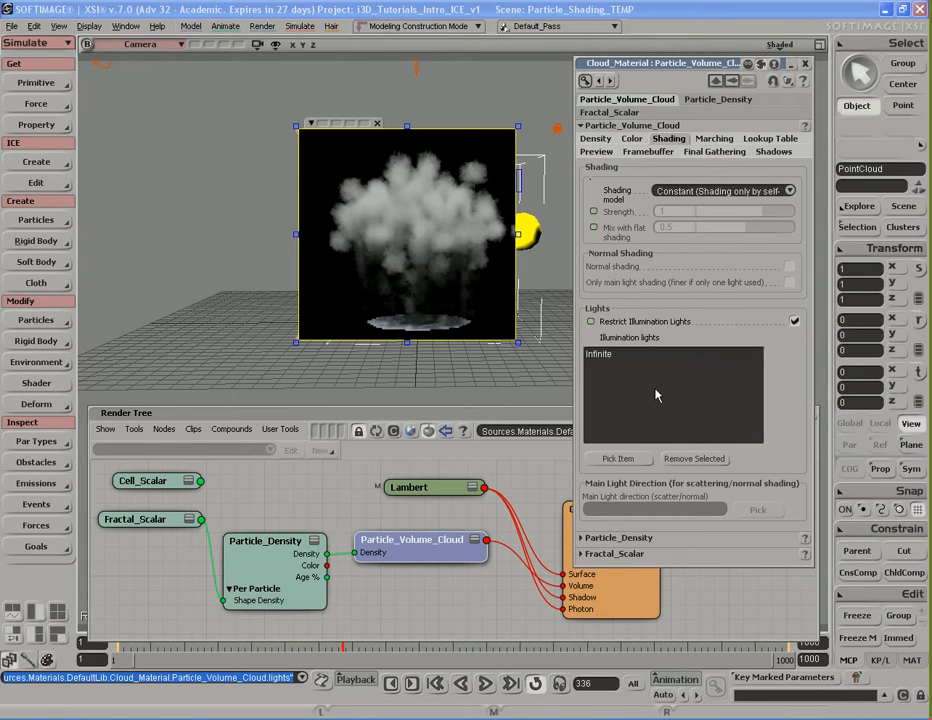
# Hide the render region and select the Infinite light above the particle cloud
pyautogui.press('q')
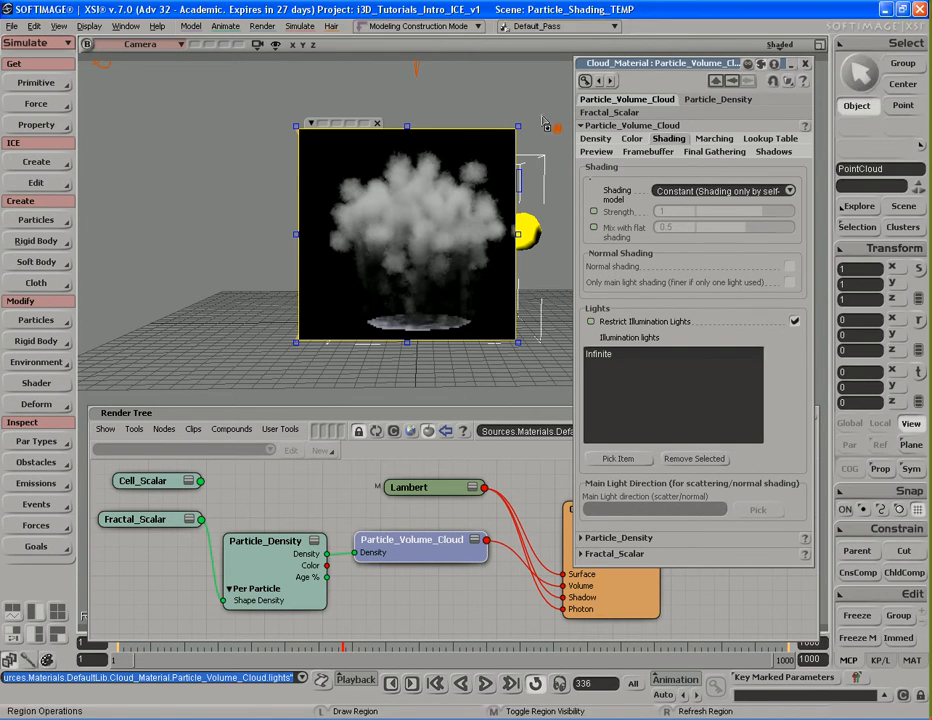
pyautogui.moveTo(506, 203); pyautogui.dragTo(489, 248)
pyautogui.moveTo(489, 248); pyautogui.dragTo(468, 231, button='middle')
pyautogui.moveTo(468, 231); pyautogui.dragTo(449, 224)
pyautogui.moveTo(364, 105); pyautogui.dragTo(405, 132)
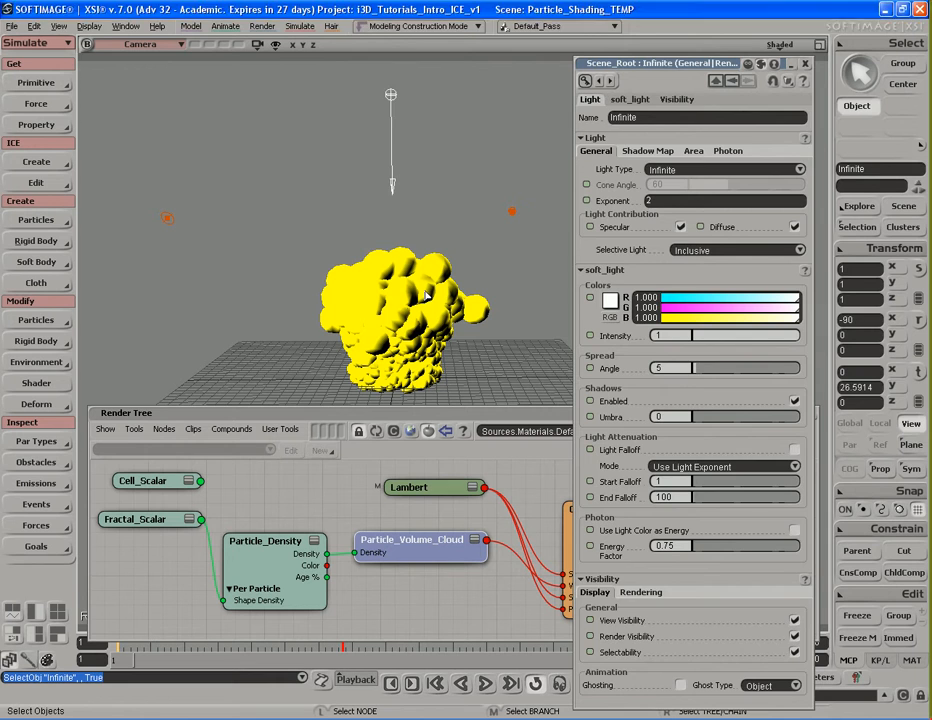
# Select the point cloud and bring back the Particle_Volume_Cloud shading properties
pyautogui.click(460, 295)
pyautogui.click(733, 84)
pyautogui.click(733, 84)
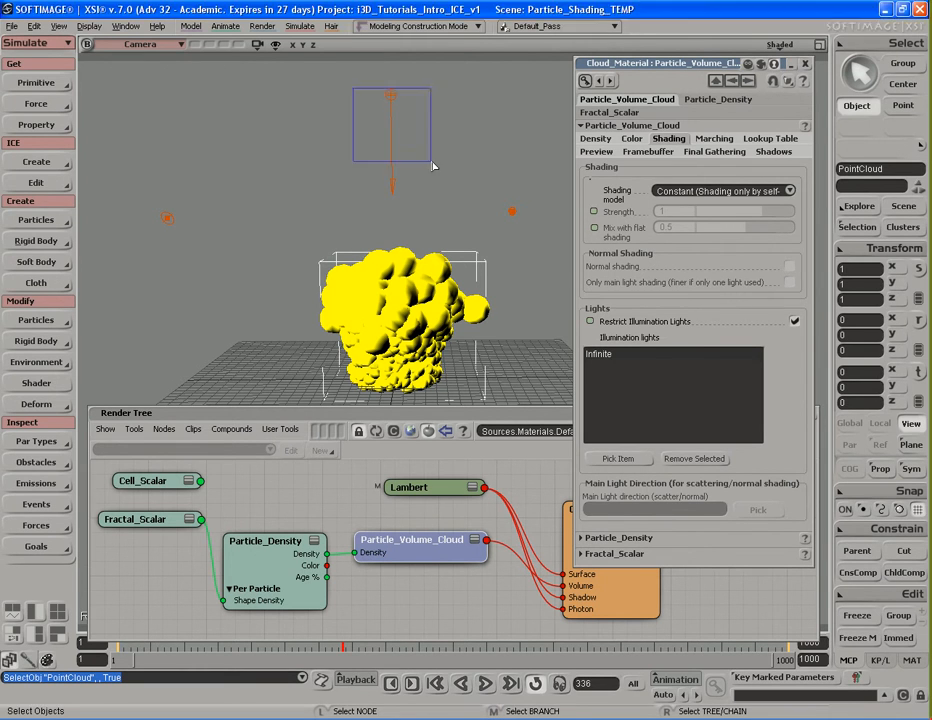
# Select the Infinite light, examine its colour, spread and shadow properties, and close its property page
pyautogui.click(391, 110)
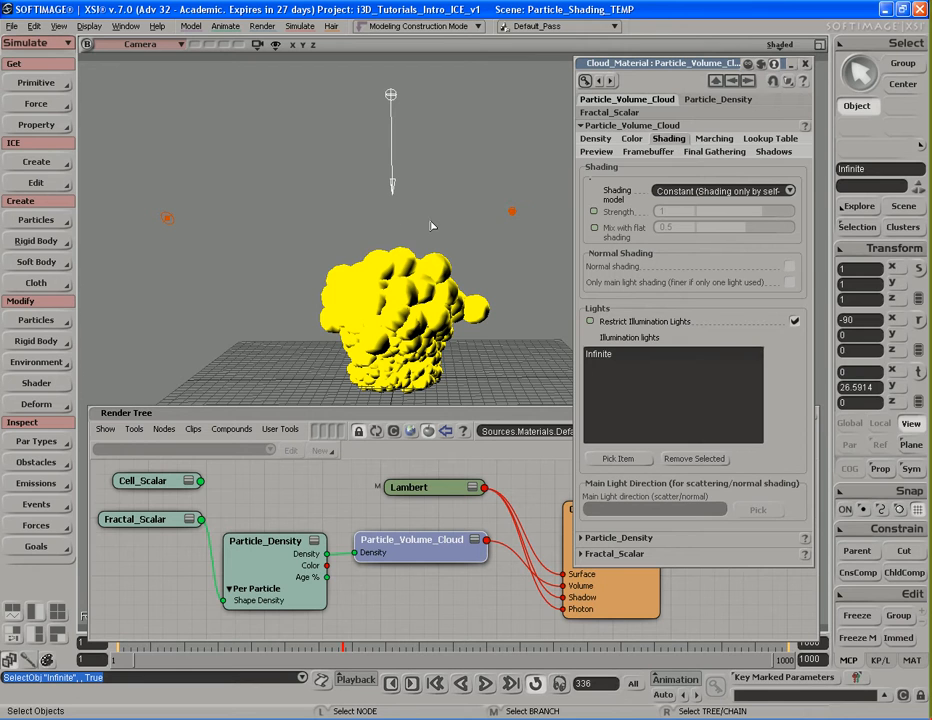
pyautogui.press('Return')
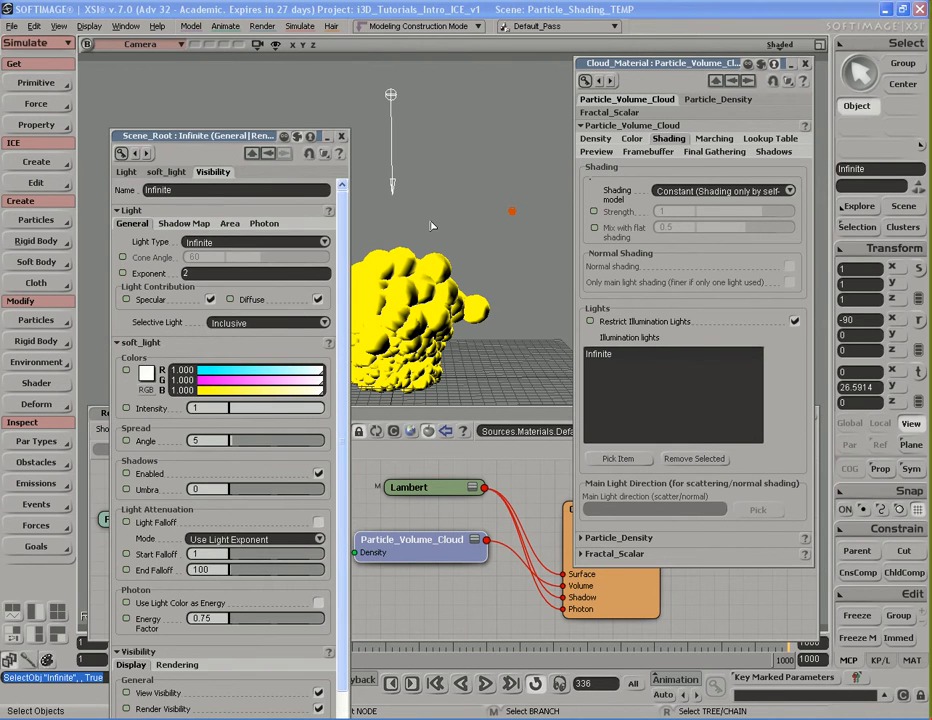
pyautogui.moveTo(256, 180); pyautogui.dragTo(256, 82)
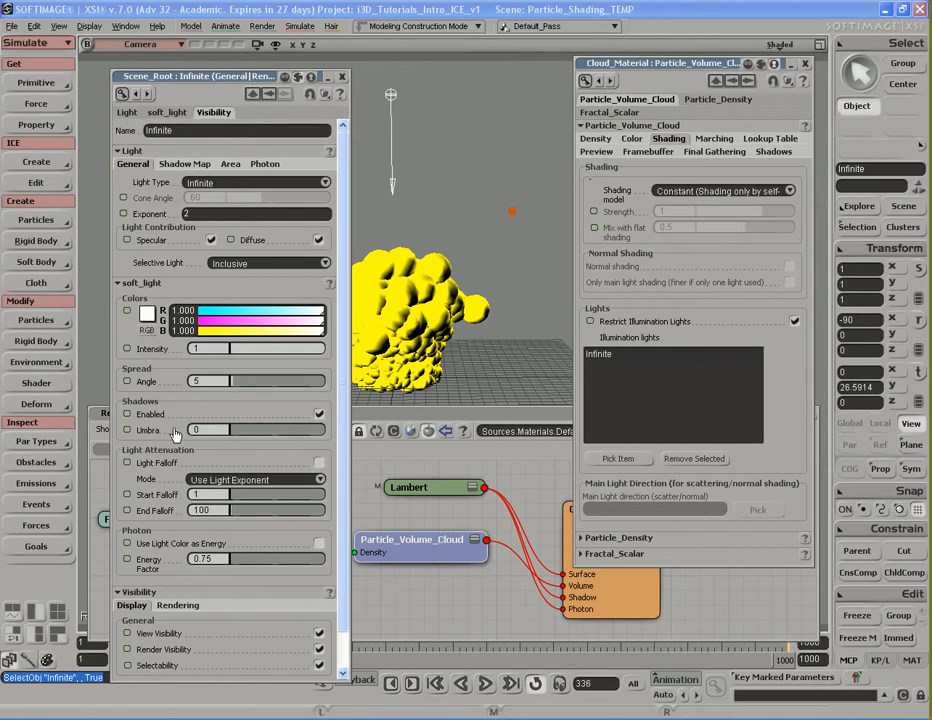
pyautogui.click(342, 77)
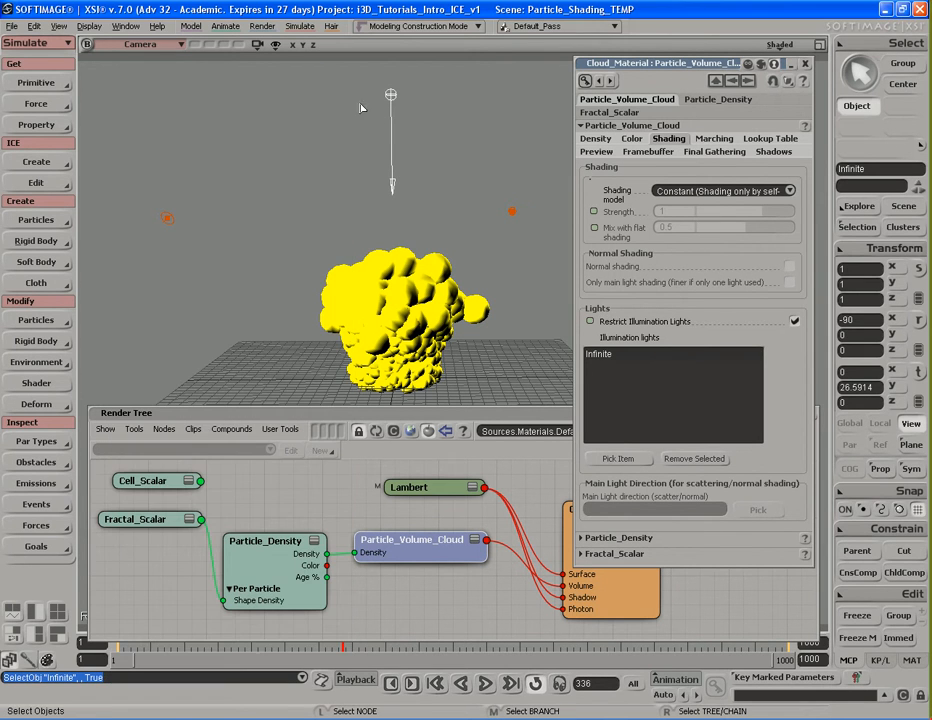
# Draw a render region around the whole particle cloud and select each of the two side lights in turn
pyautogui.press('q')
pyautogui.moveTo(302, 233); pyautogui.dragTo(492, 398)
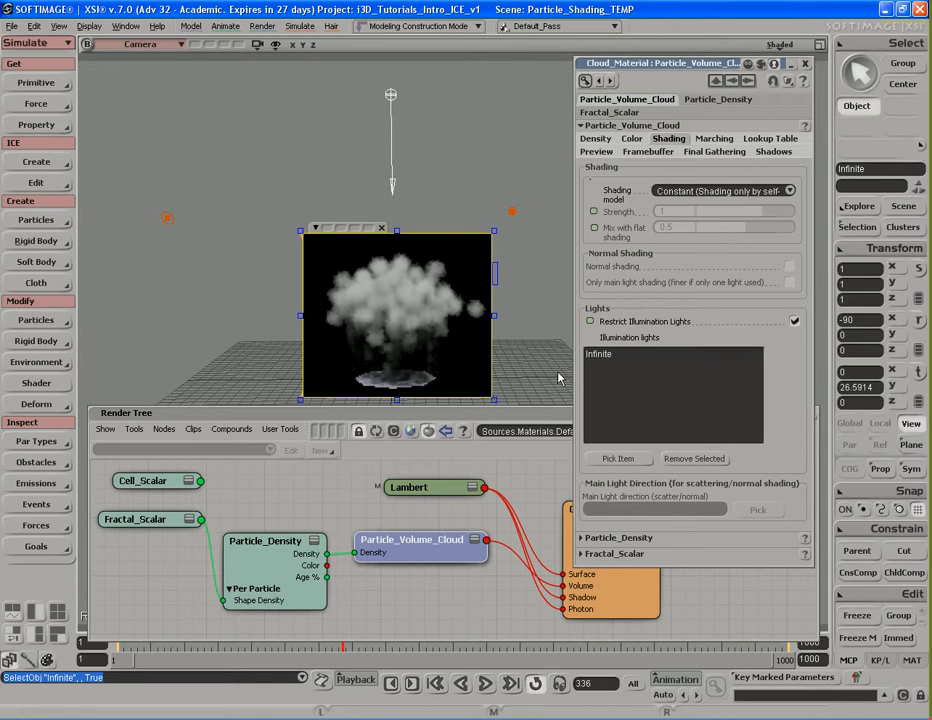
pyautogui.click(510, 211)
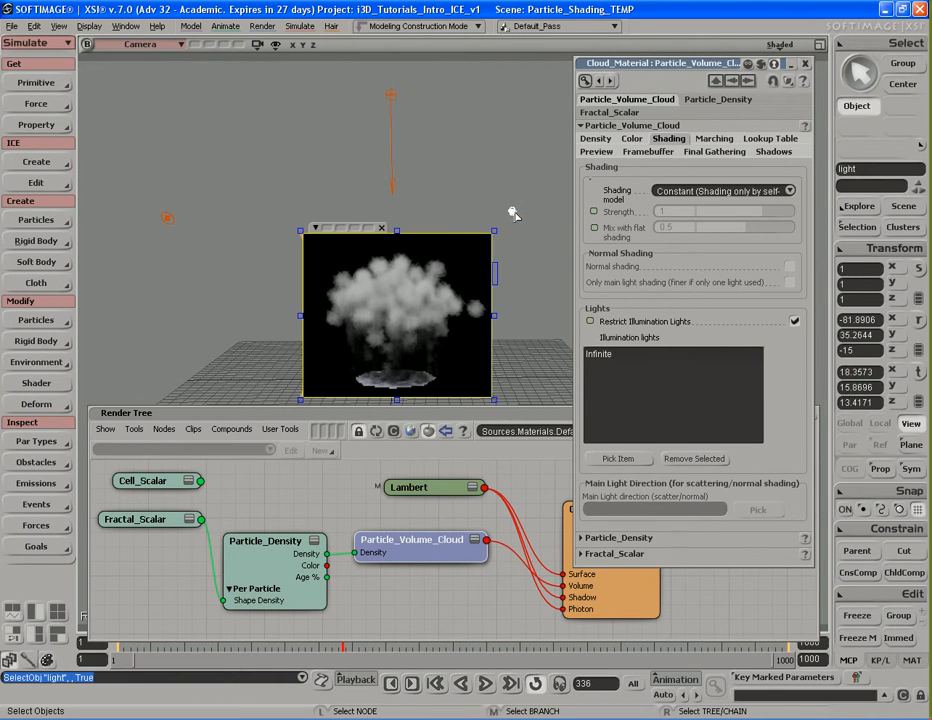
pyautogui.click(167, 217)
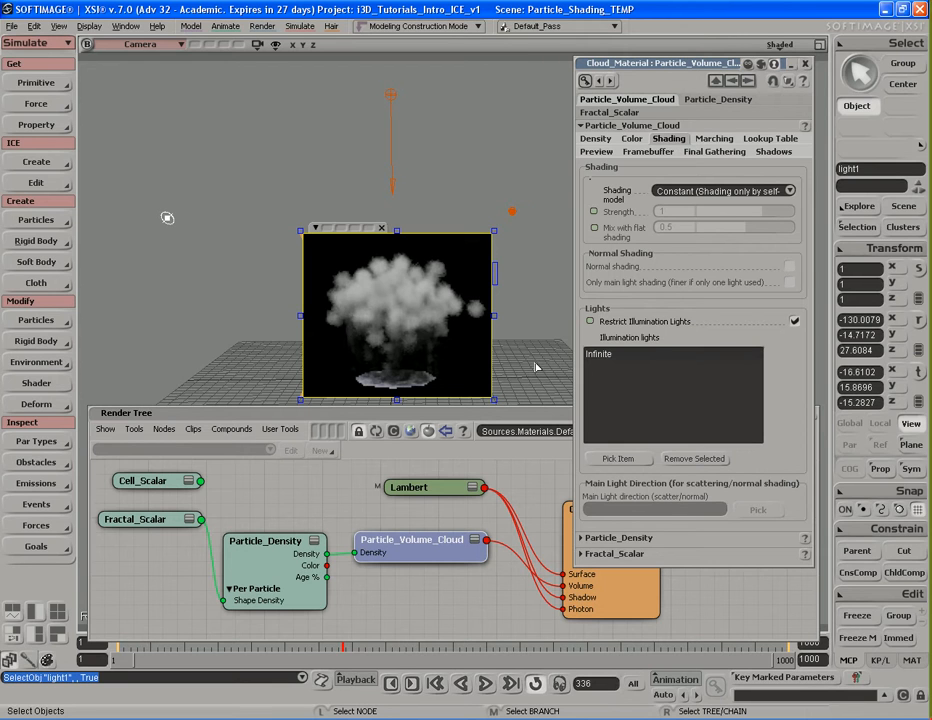
# Hide the render region and select light, light1 and the Infinite light one after another
pyautogui.middleClick(523, 290)
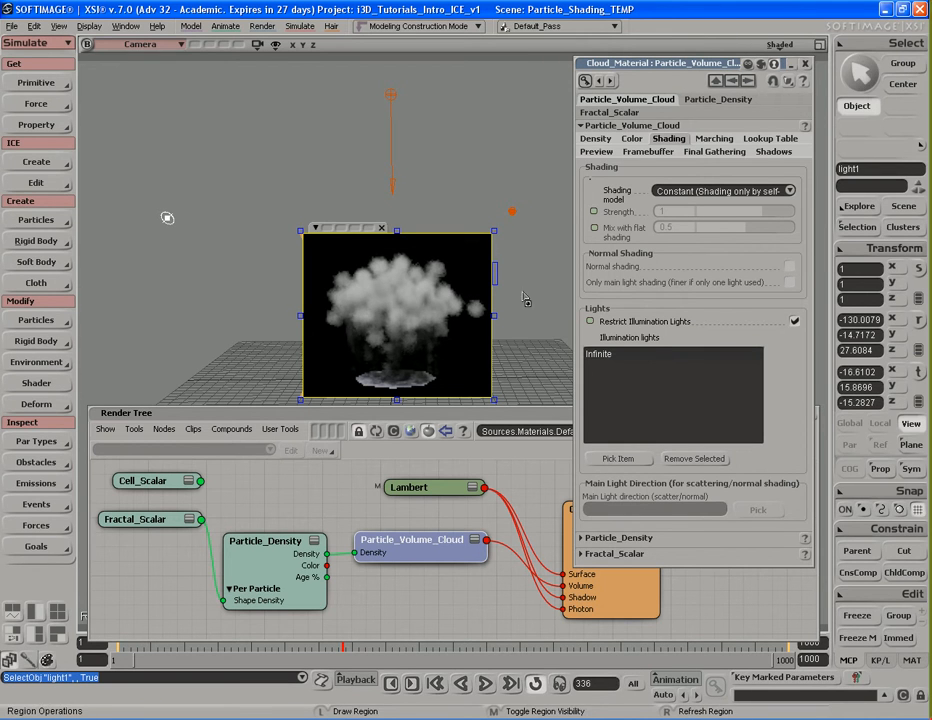
pyautogui.click(511, 211)
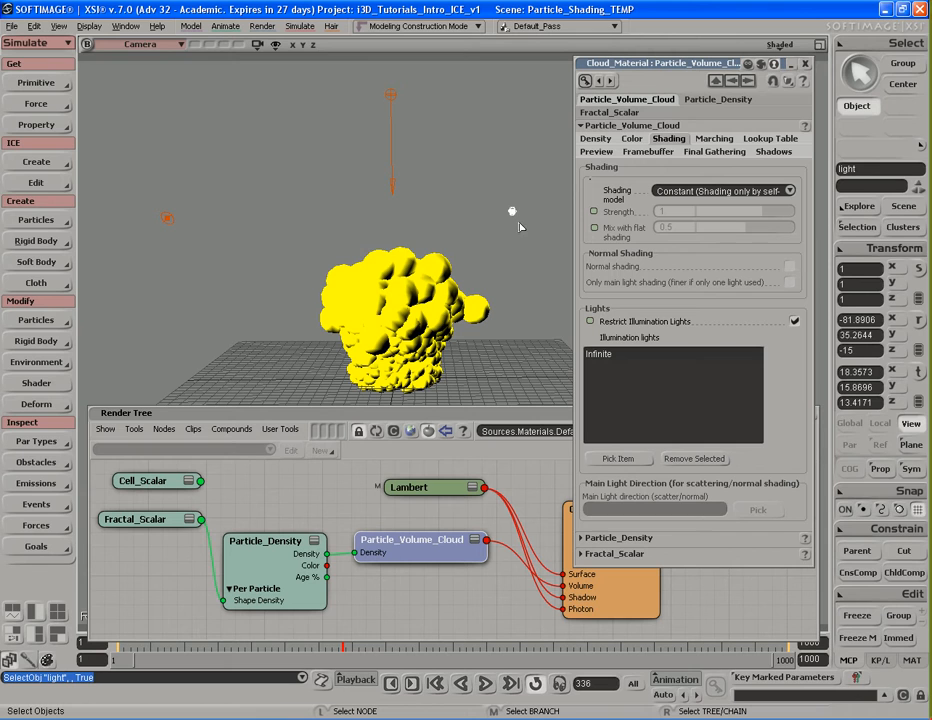
pyautogui.click(167, 218)
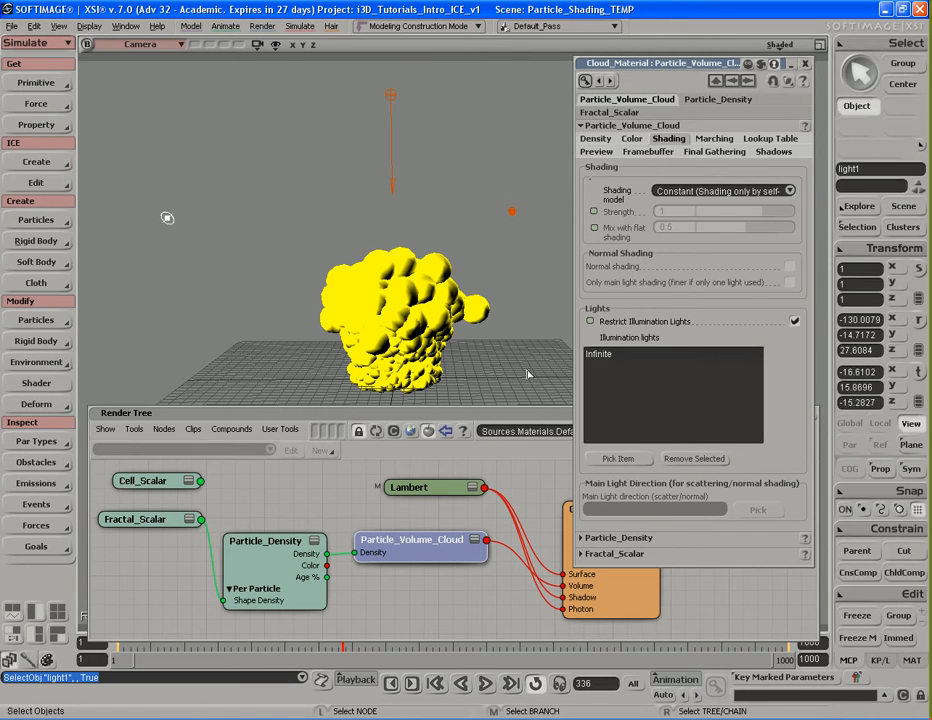
pyautogui.click(391, 130)
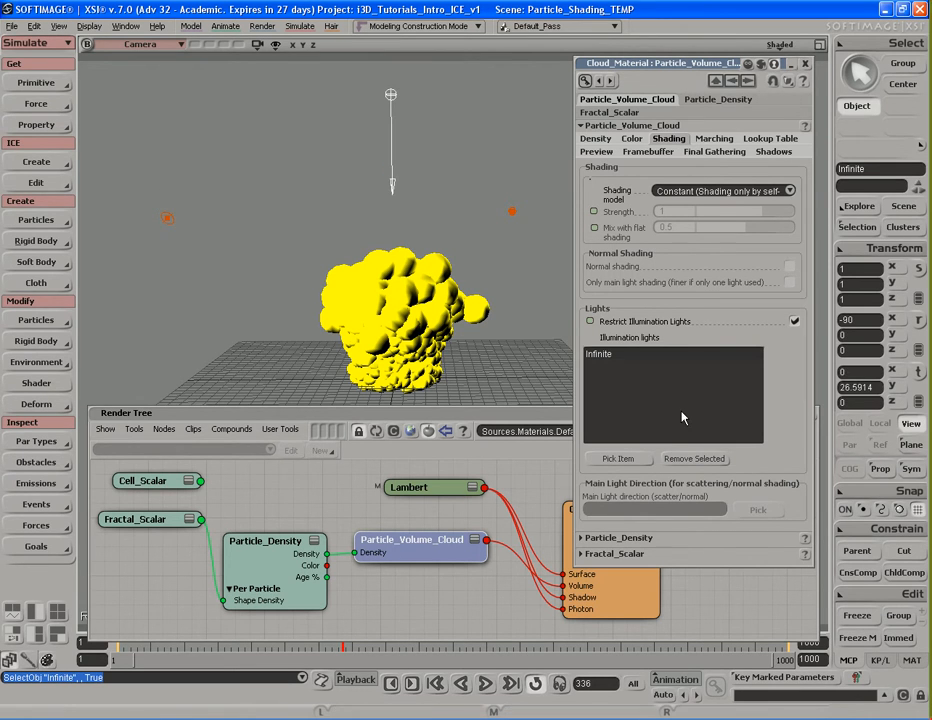
# Turn off the illumination light restriction and draw a render region around the particle cloud
pyautogui.click(794, 321)
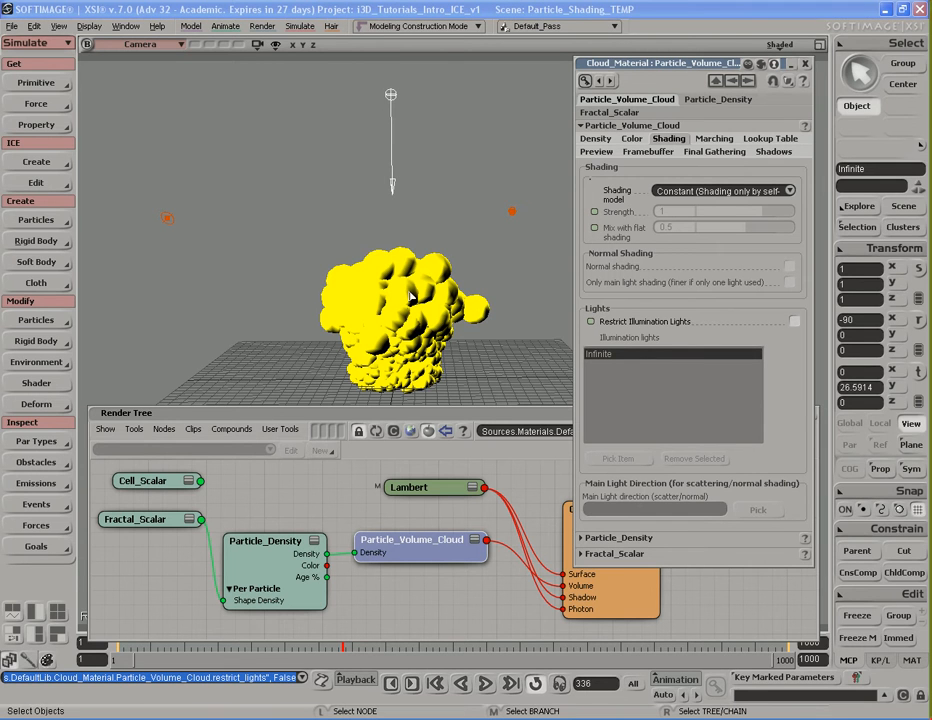
pyautogui.press('q')
pyautogui.moveTo(294, 233)
pyautogui.mouseDown()
pyautogui.moveTo(511, 395)
pyautogui.moveTo(504, 403)
pyautogui.mouseUp()
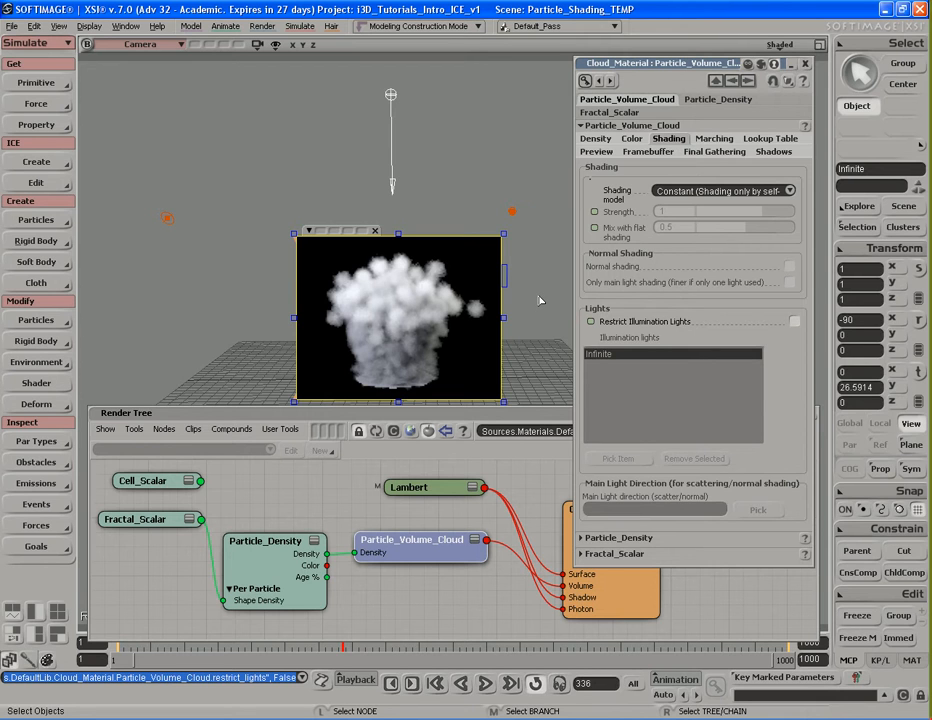
# Compare the Default and High detail settings for the cloud's marching in the render region, and restore Low Settings
pyautogui.click(714, 138)
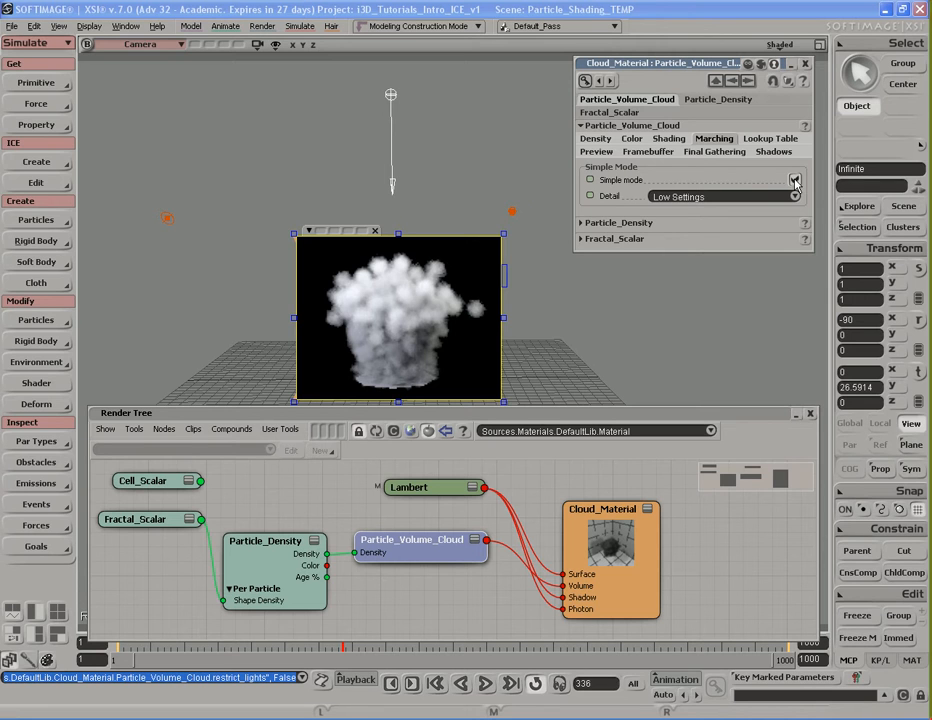
pyautogui.click(718, 197)
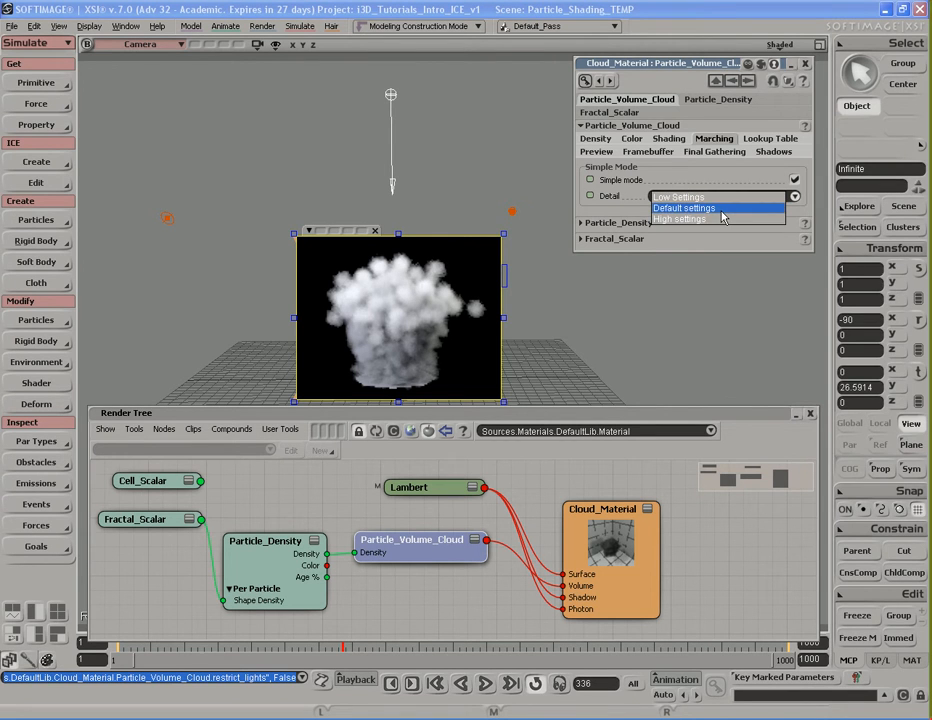
pyautogui.click(721, 209)
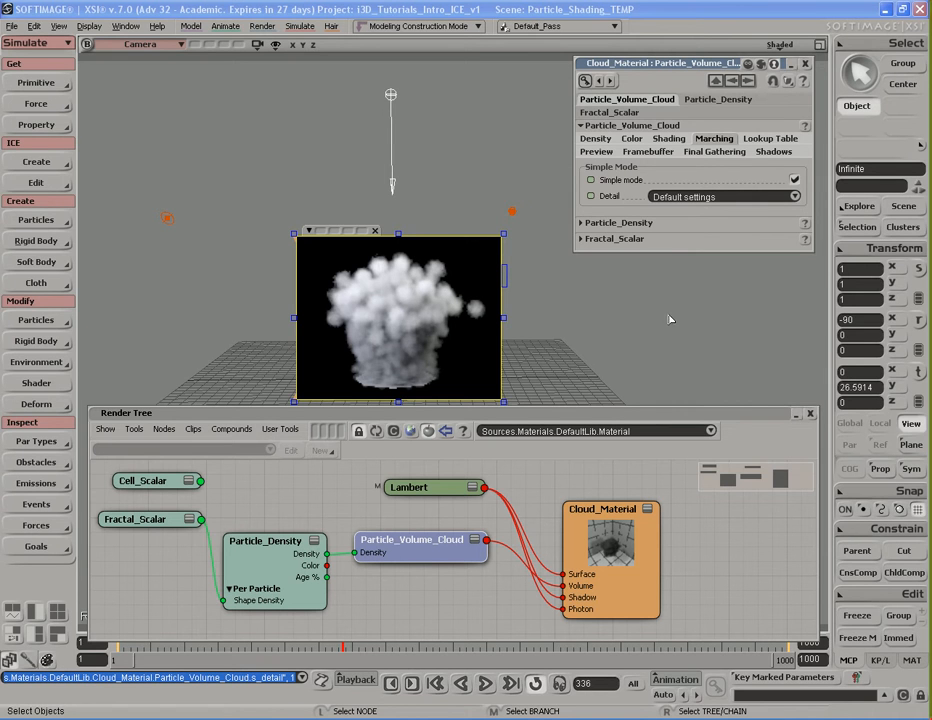
pyautogui.click(729, 197)
pyautogui.click(729, 206)
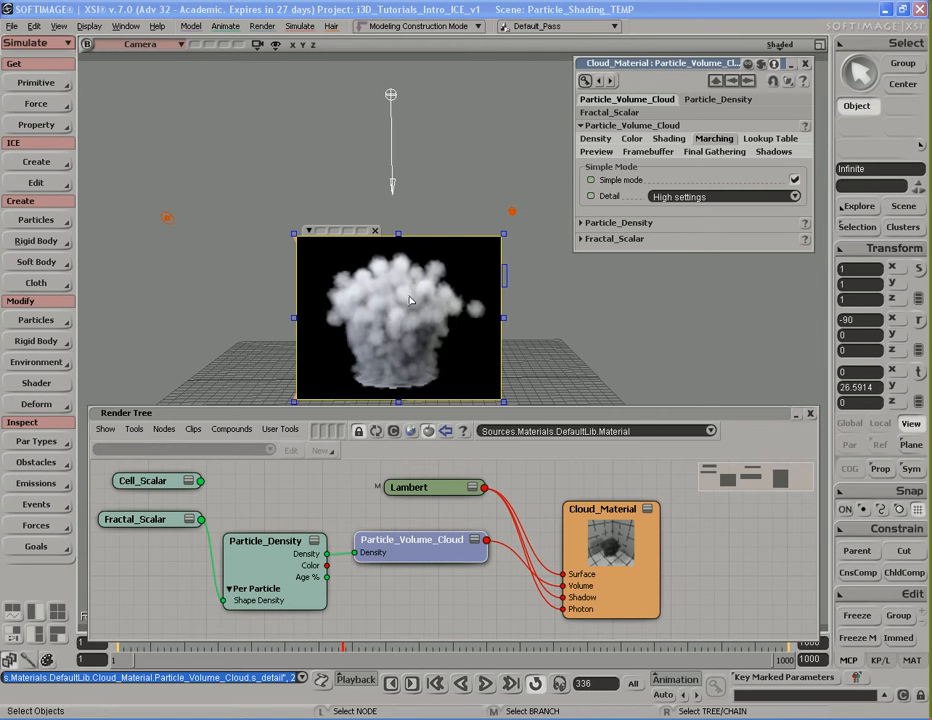
pyautogui.click(718, 198)
pyautogui.click(716, 176)
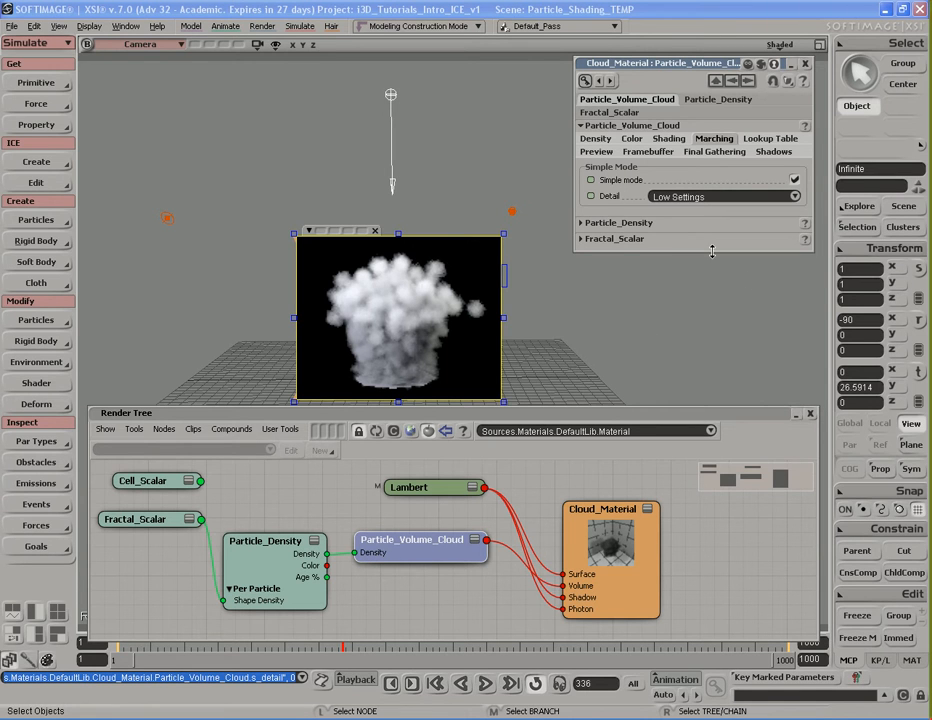
pyautogui.click(700, 196)
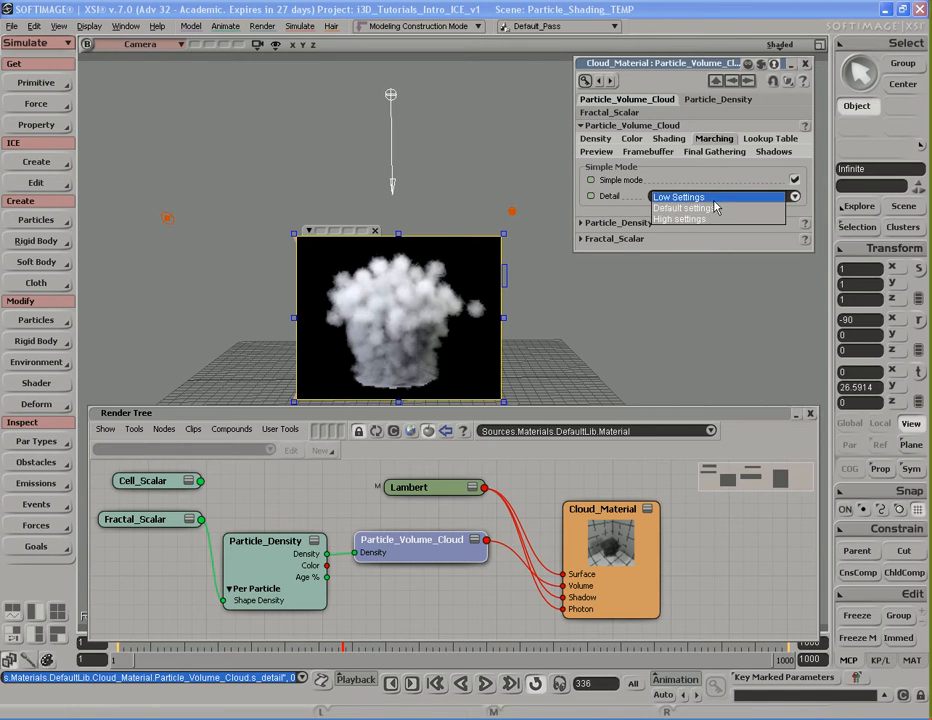
pyautogui.click(722, 198)
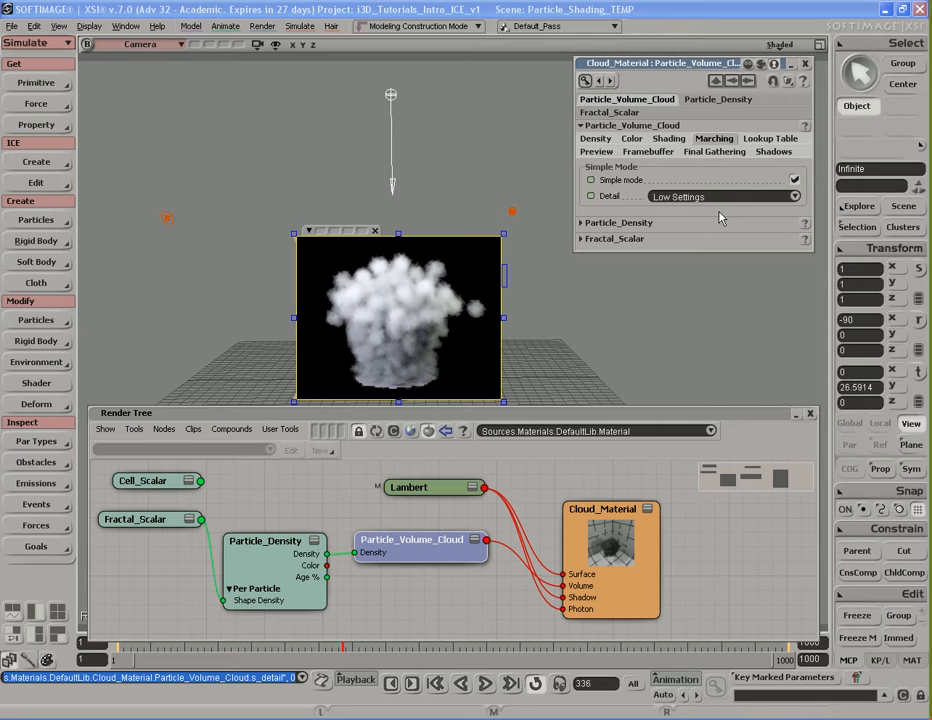
# Turn off the marching simple mode, review the light sample options, and keep 1 light sample per cell
pyautogui.click(794, 179)
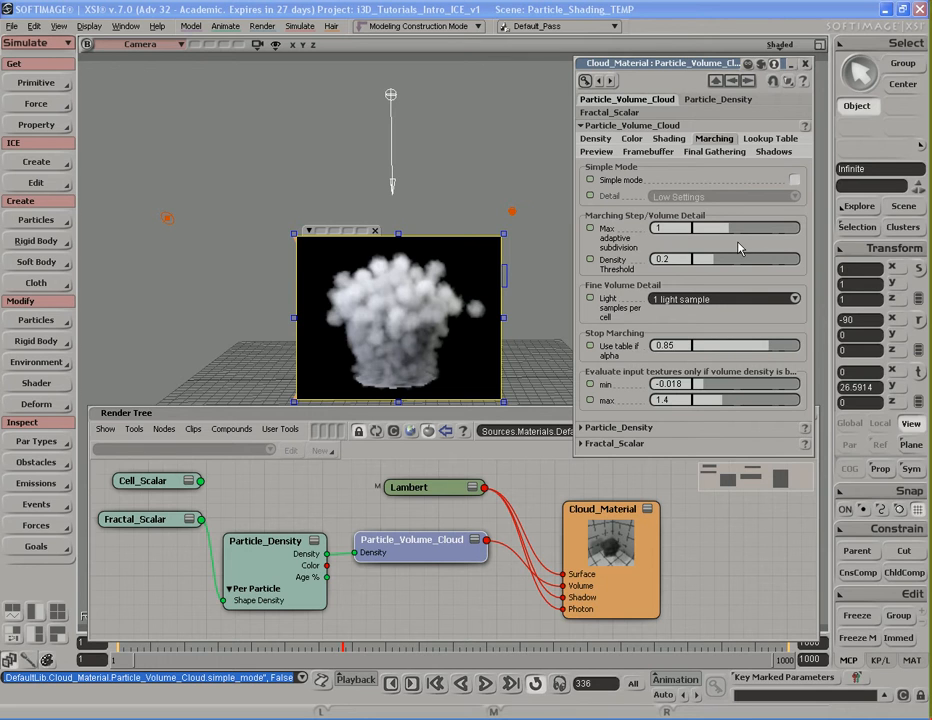
pyautogui.click(795, 299)
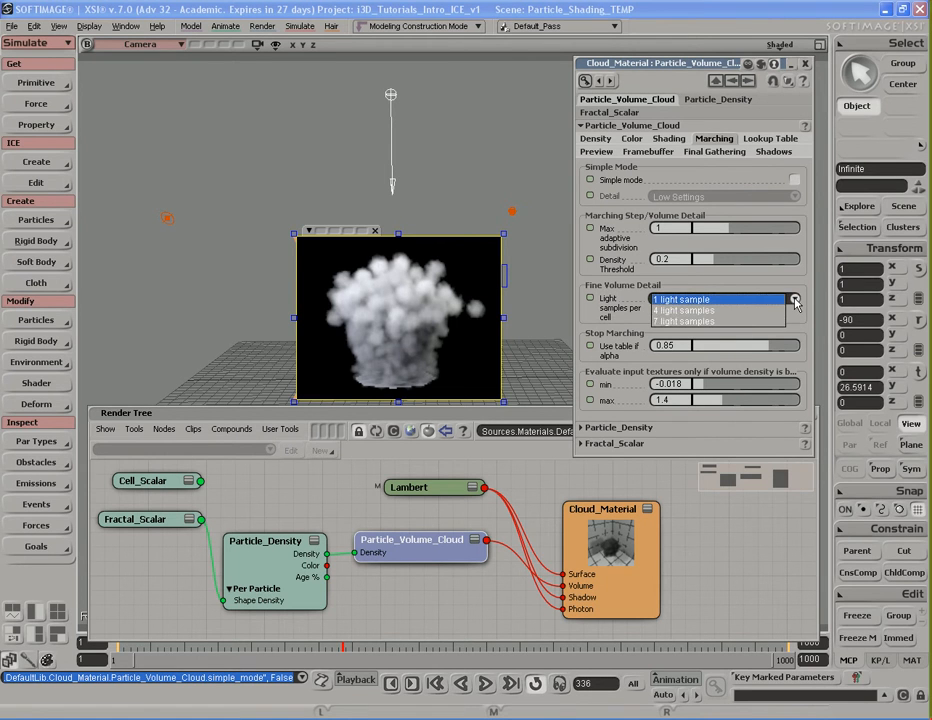
pyautogui.click(720, 301)
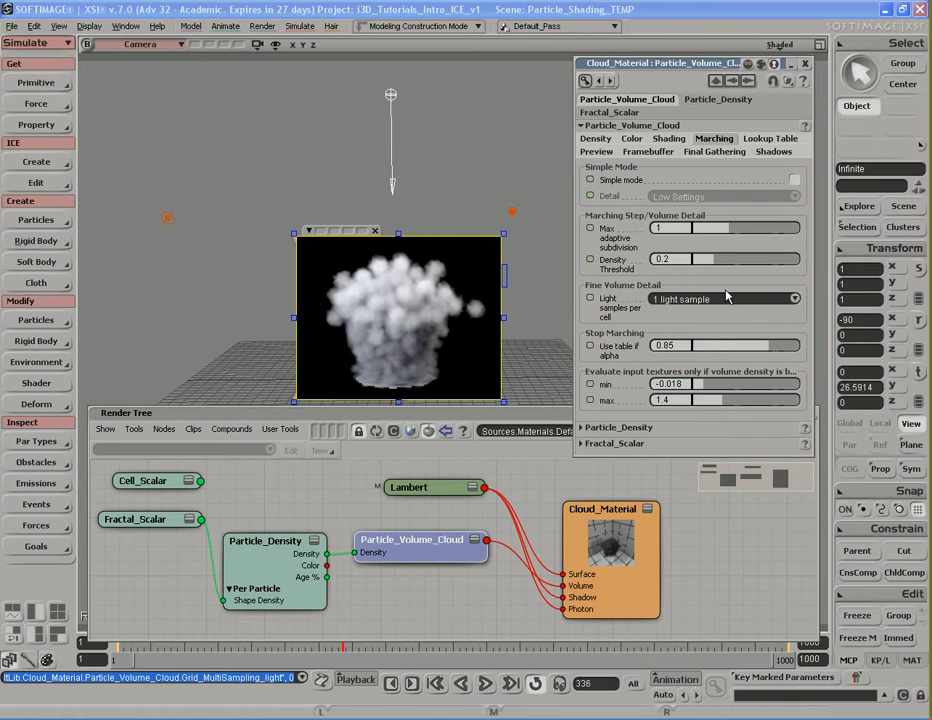
pyautogui.click(727, 302)
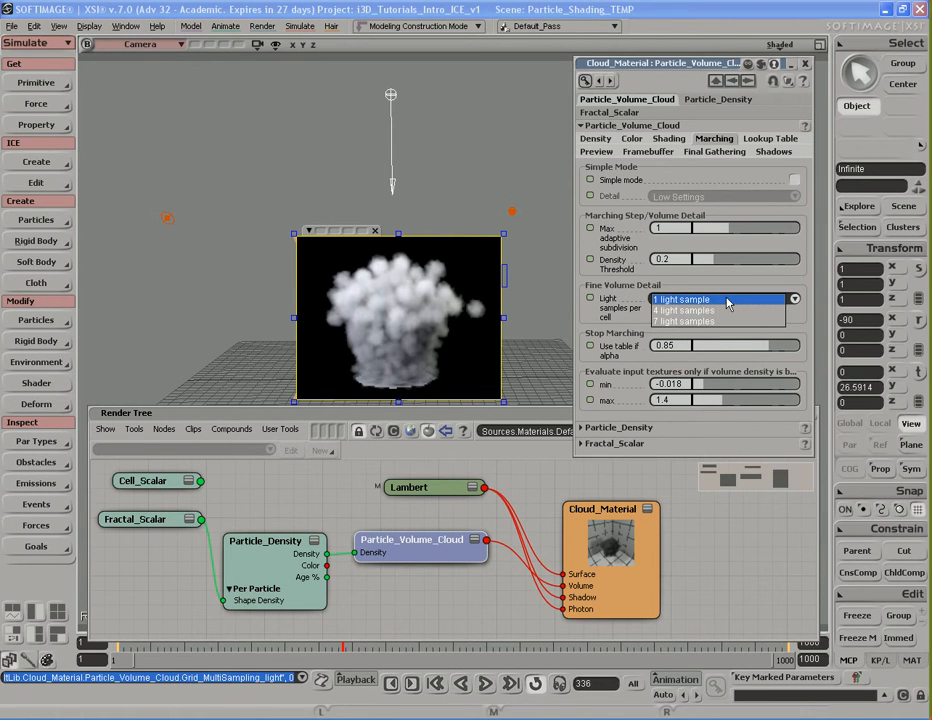
pyautogui.click(727, 303)
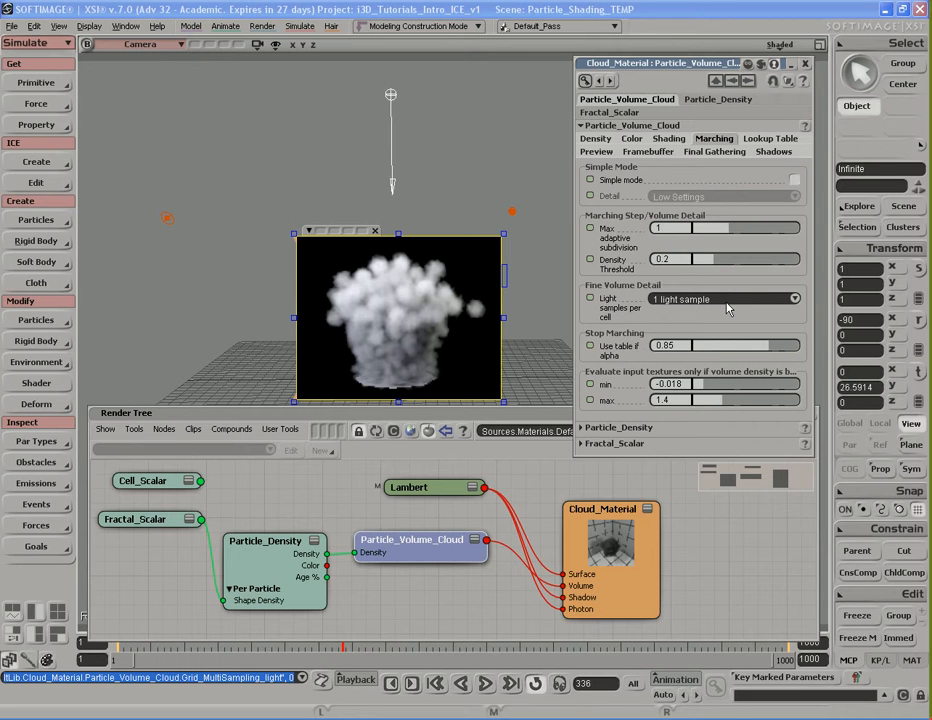
# Review the light samples per cell, then toggle the marching simple mode on and off, keeping 1 light sample and Low Settings
pyautogui.click(727, 305)
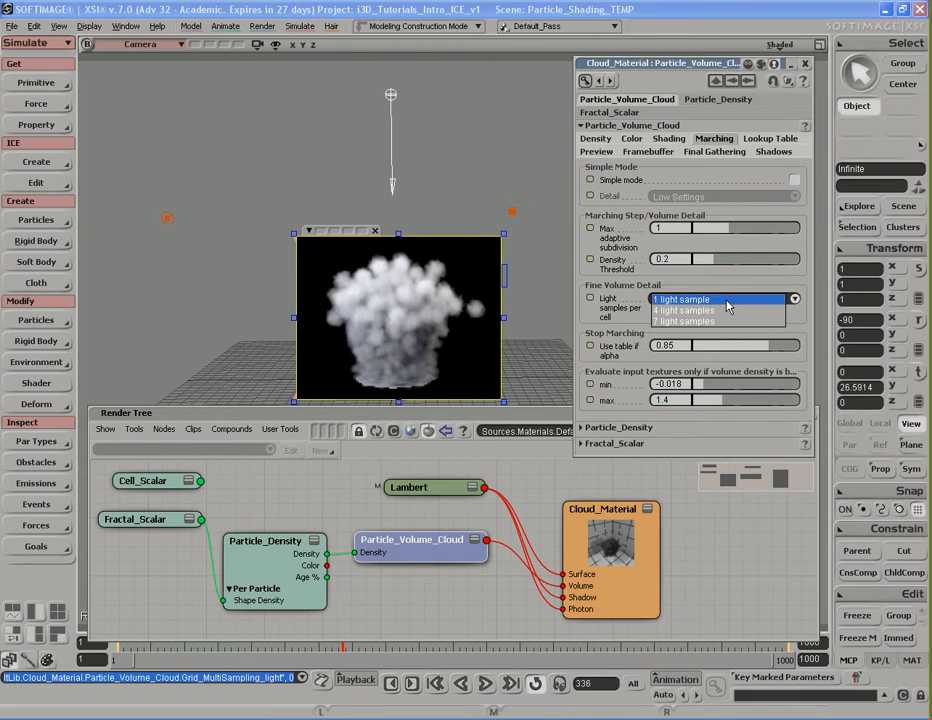
pyautogui.click(727, 300)
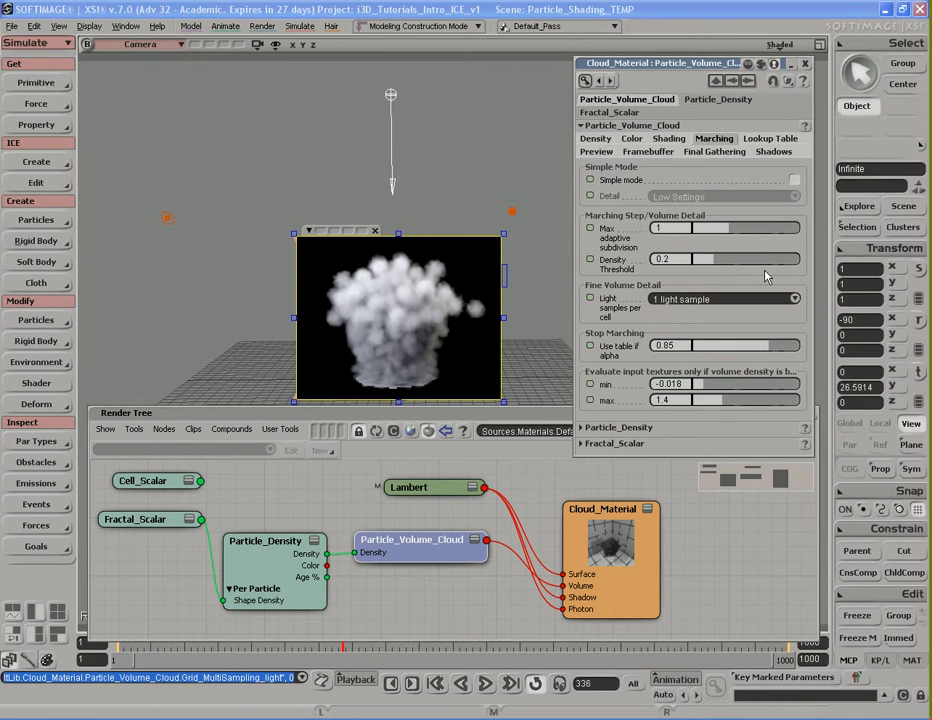
pyautogui.click(794, 180)
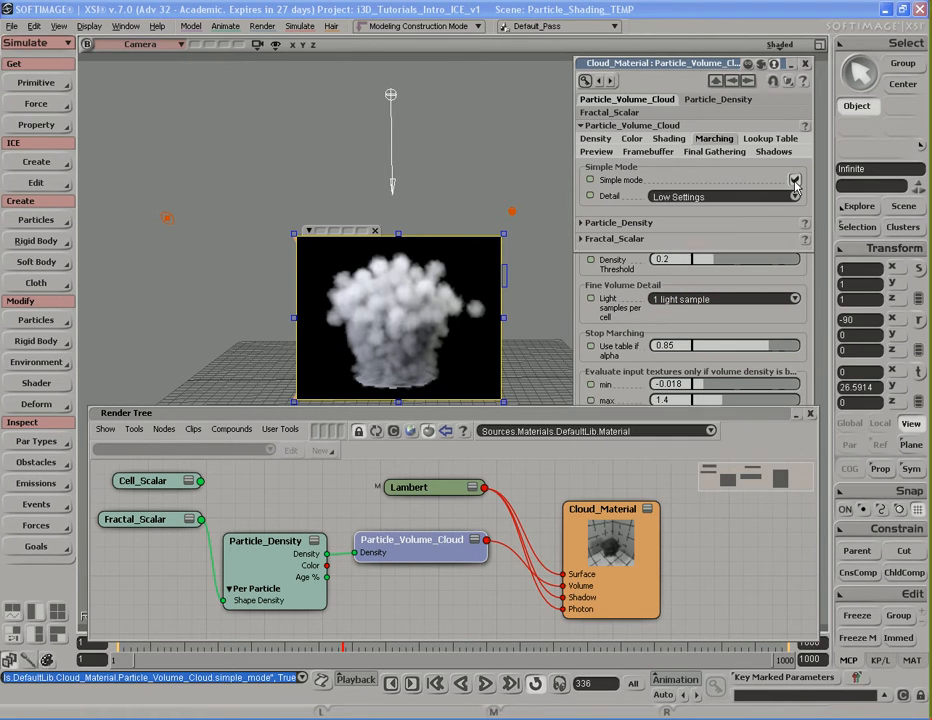
pyautogui.click(792, 197)
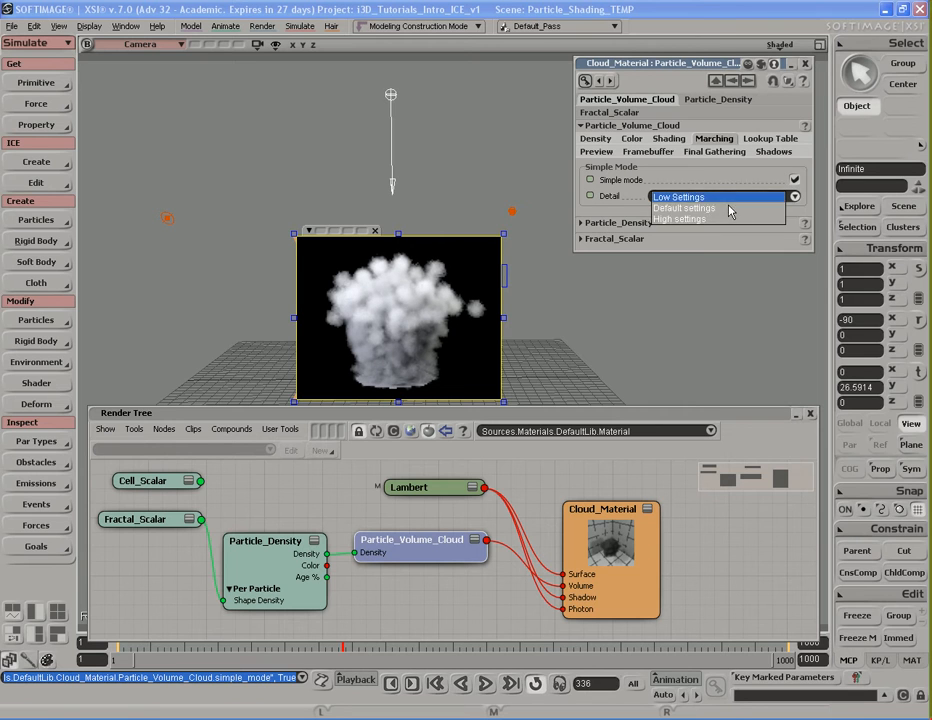
pyautogui.click(728, 199)
pyautogui.click(794, 180)
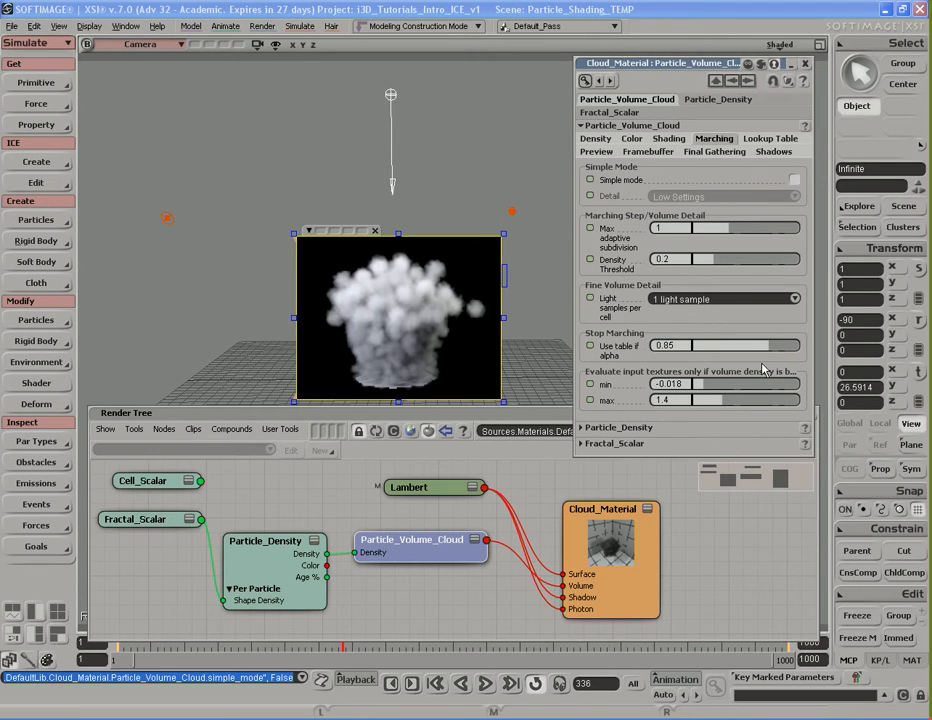
# Keep 1 light sample per cell and turn on the marching simple mode
pyautogui.click(720, 300)
pyautogui.click(720, 300)
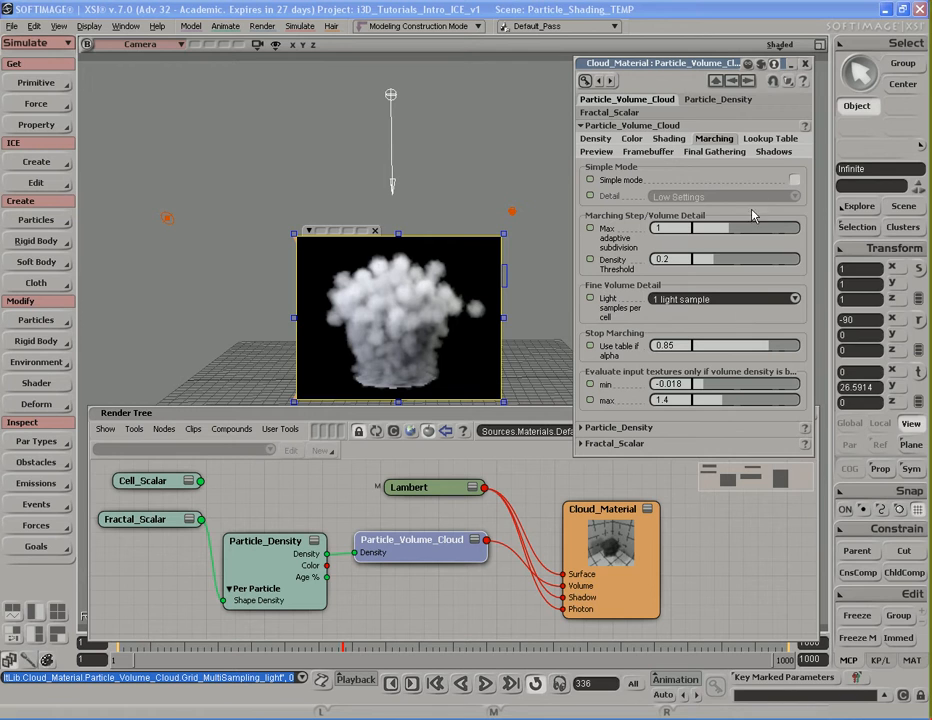
pyautogui.click(794, 180)
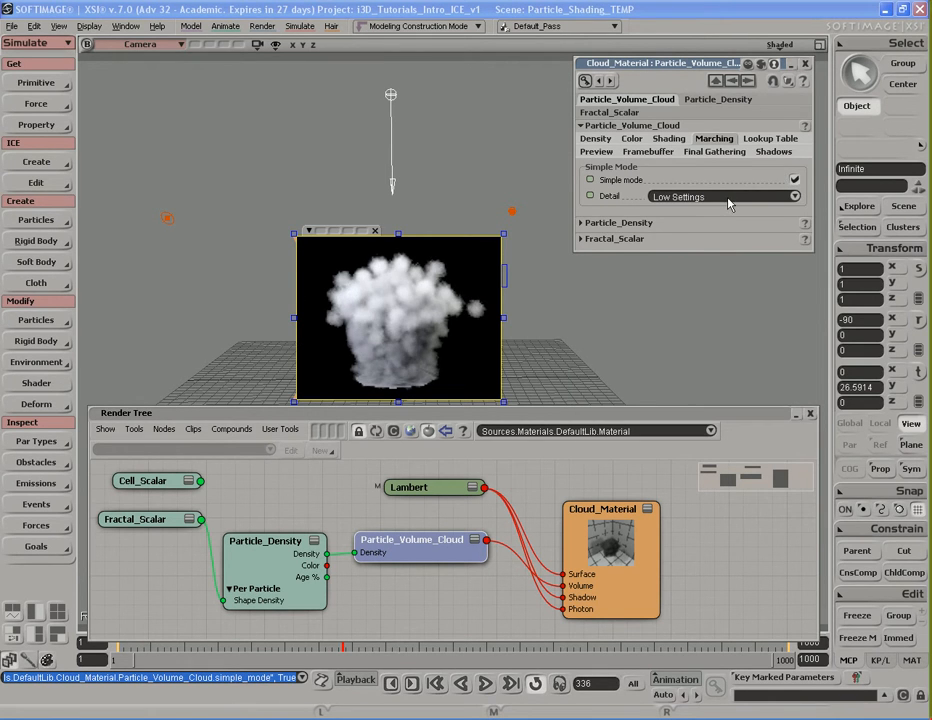
# Set the lookup table's cell interpolation to No interpolation
pyautogui.click(763, 139)
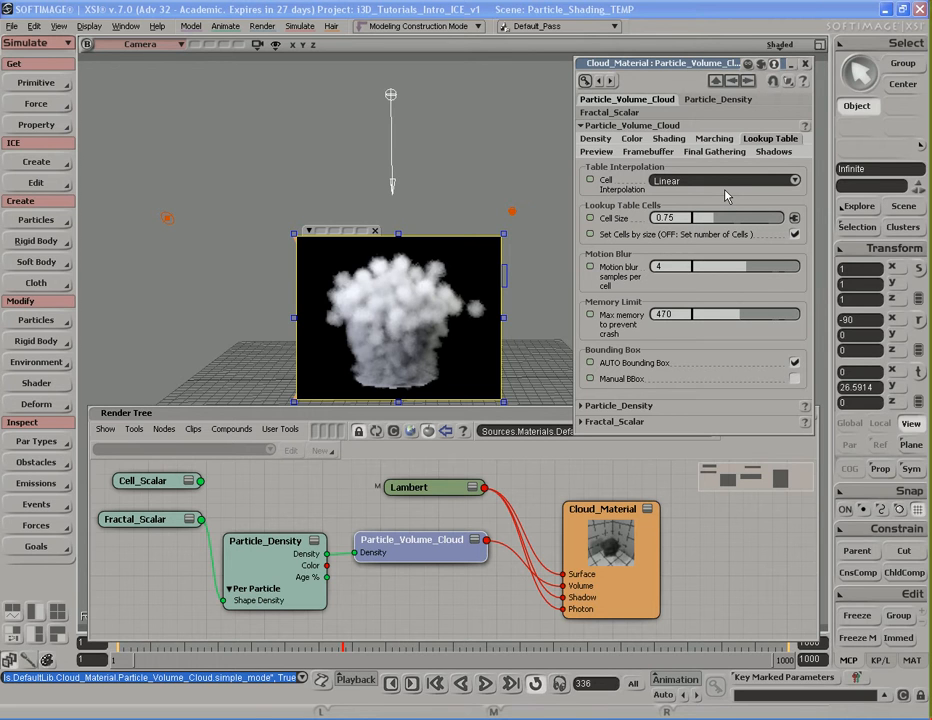
pyautogui.click(740, 182)
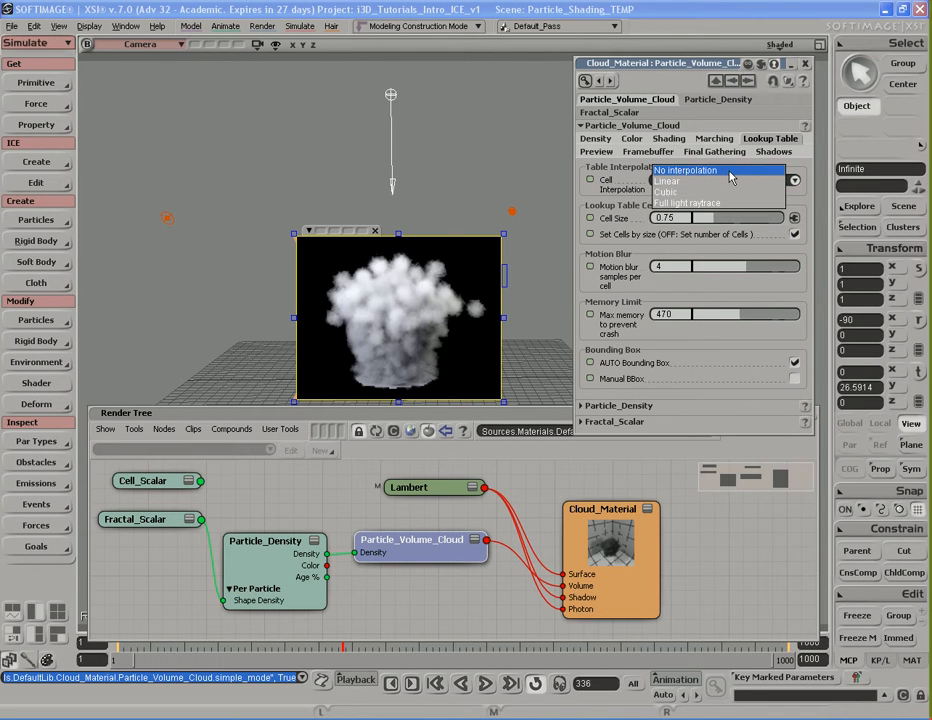
pyautogui.click(722, 171)
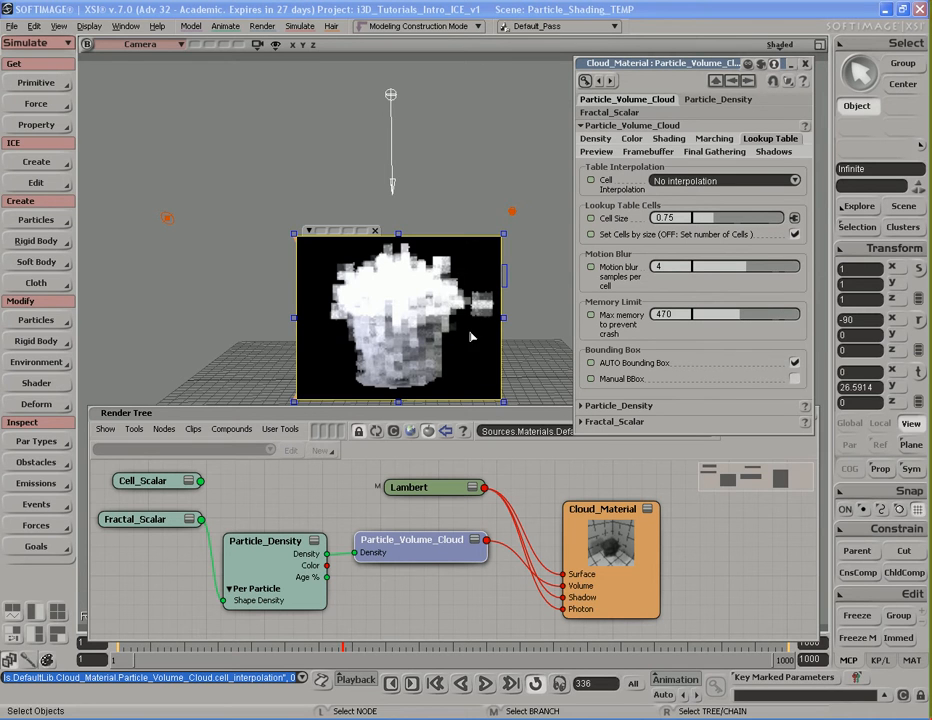
# Try lookup table cell sizes of 1, 3, 2.977 and 0.239 without interpolation in the render region
pyautogui.click(683, 217)
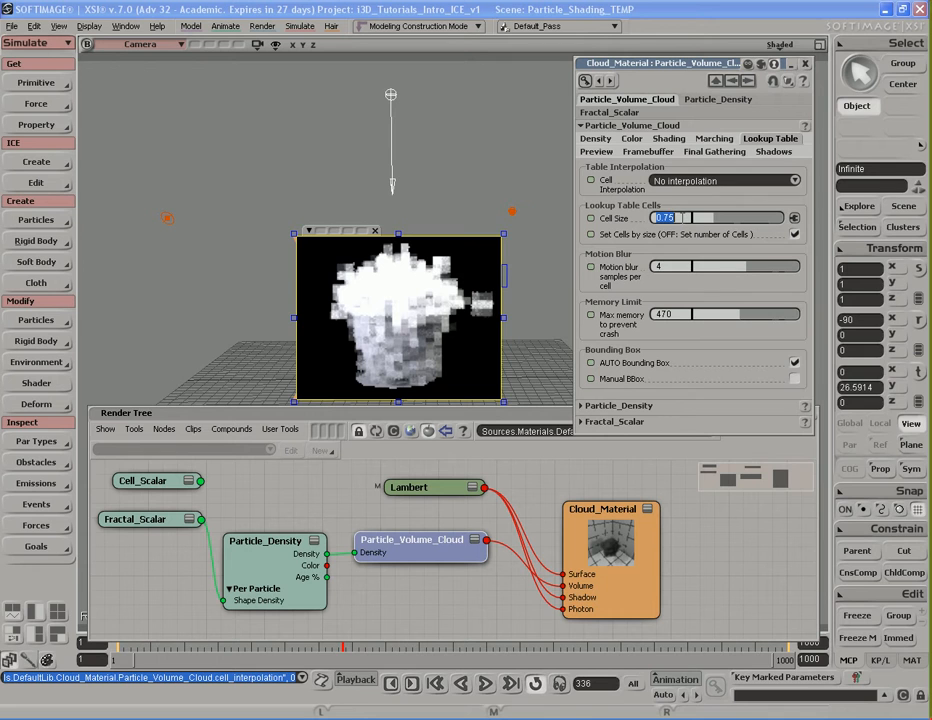
pyautogui.write('1')
pyautogui.press('Return')
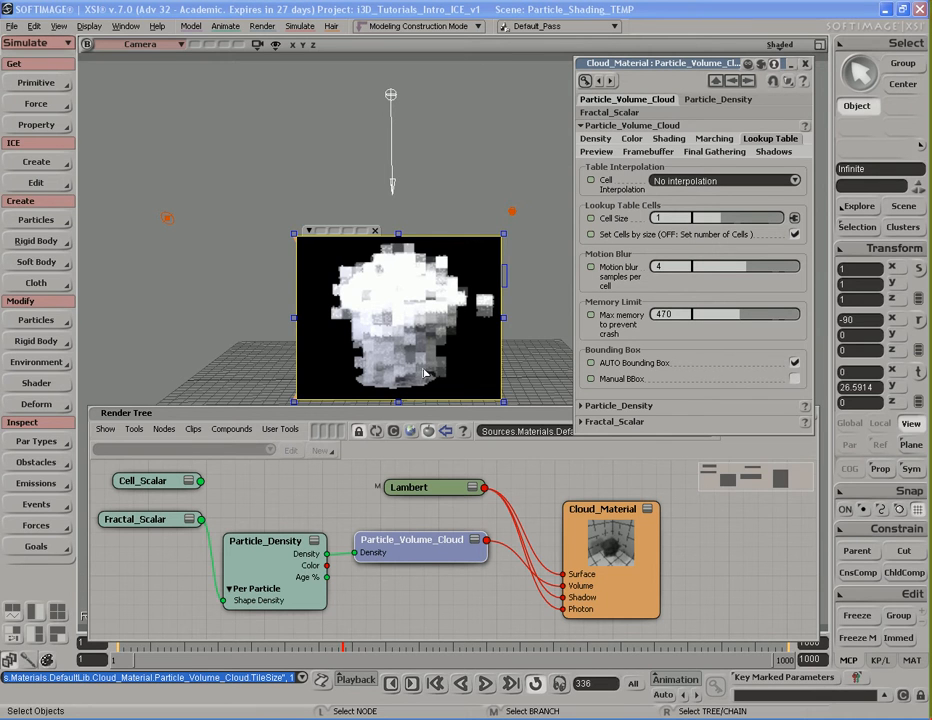
pyautogui.doubleClick(674, 217)
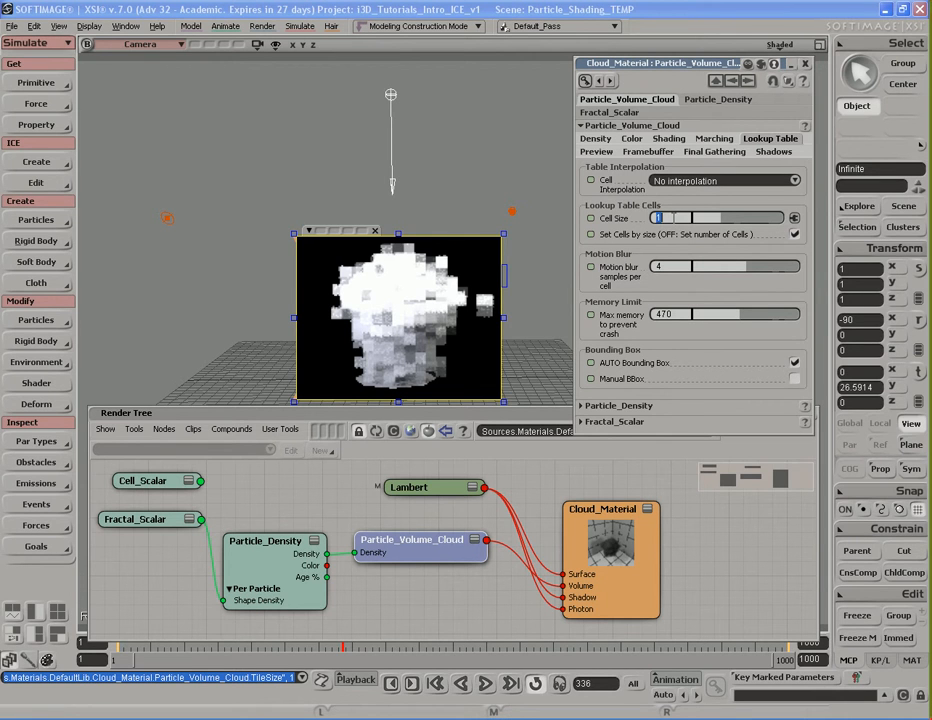
pyautogui.moveTo(721, 216); pyautogui.dragTo(788, 216)
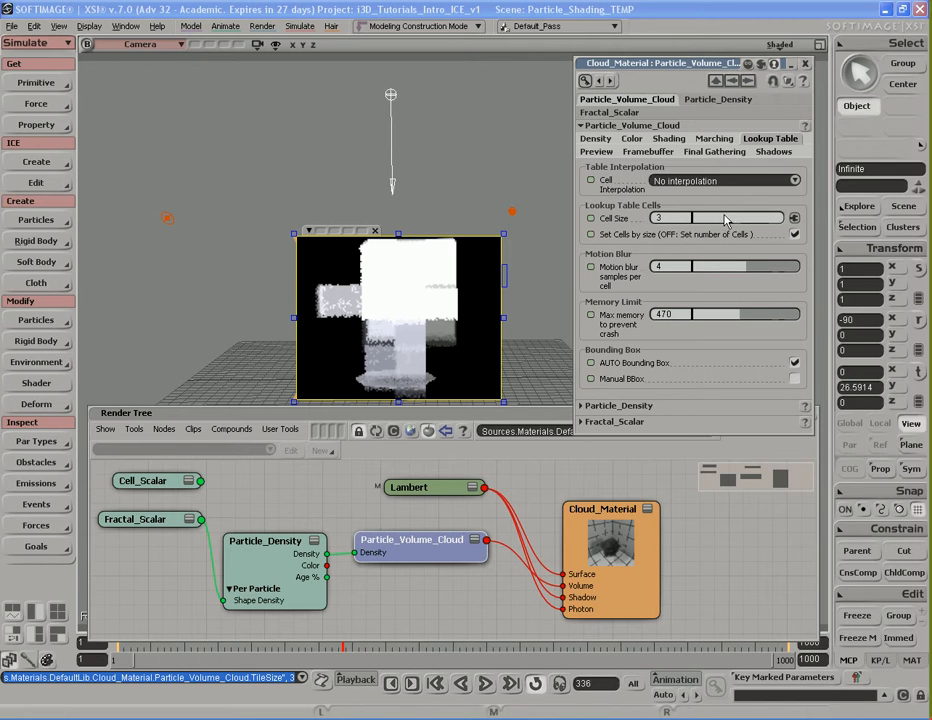
pyautogui.click(781, 218)
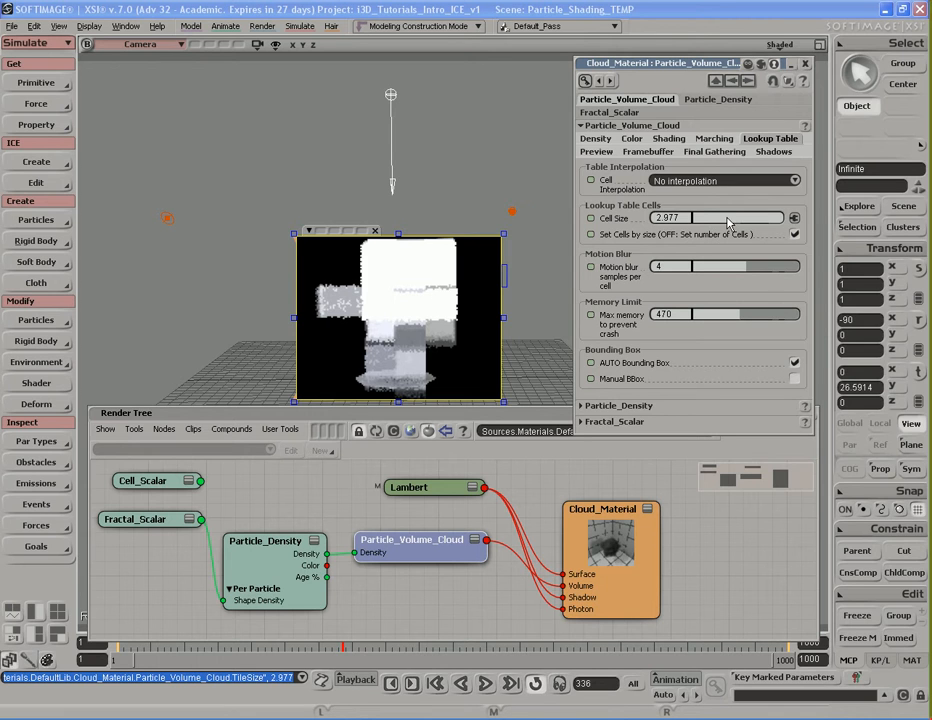
pyautogui.moveTo(706, 219); pyautogui.dragTo(700, 222)
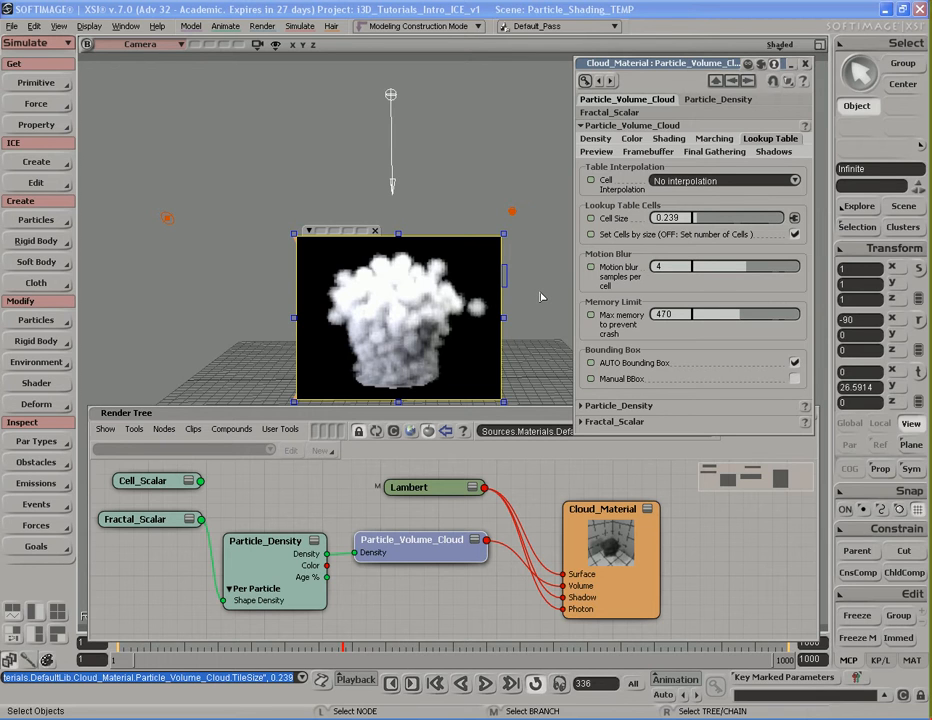
# Set the lookup table's cell size to 0.75
pyautogui.click(686, 217)
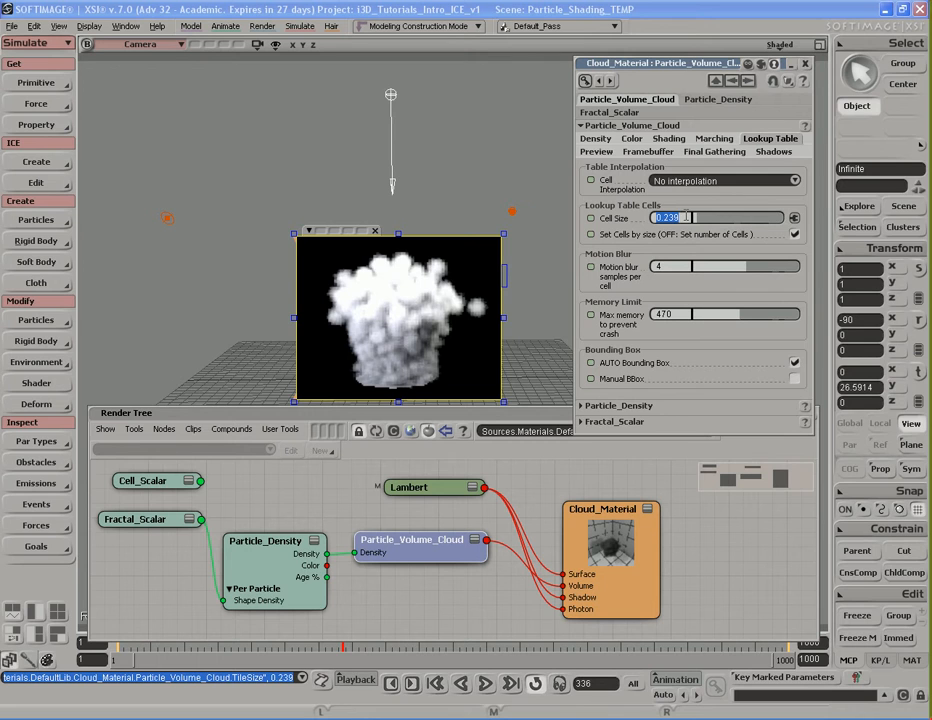
pyautogui.press('BackSpace')
pyautogui.write('0.75')
pyautogui.press('Return')
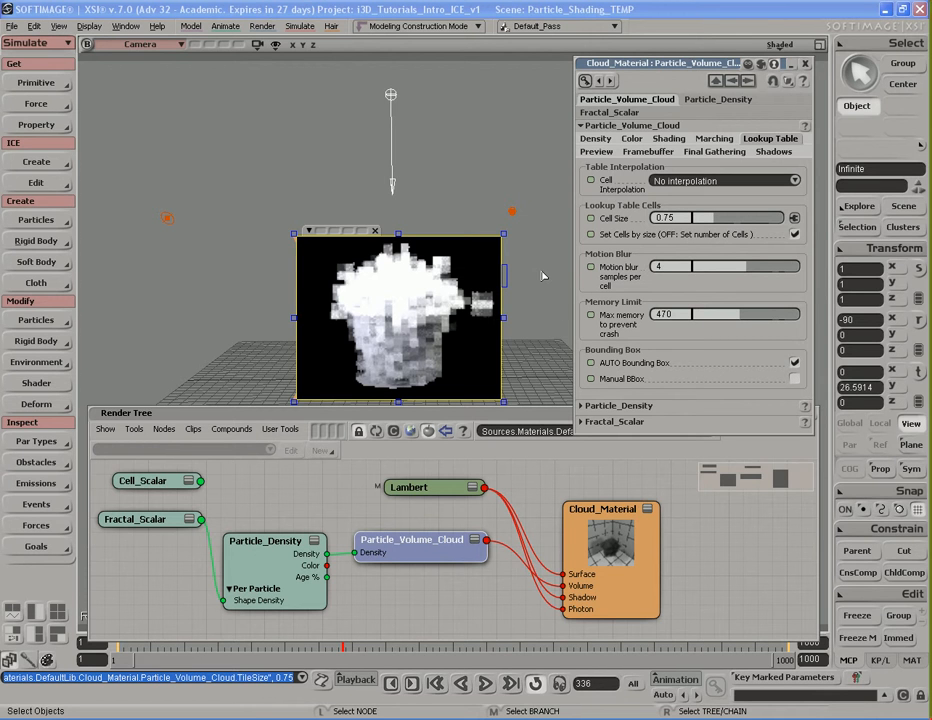
# Review the cell size and try adjusting the motion blur samples per cell, ending at 4
pyautogui.doubleClick(686, 217)
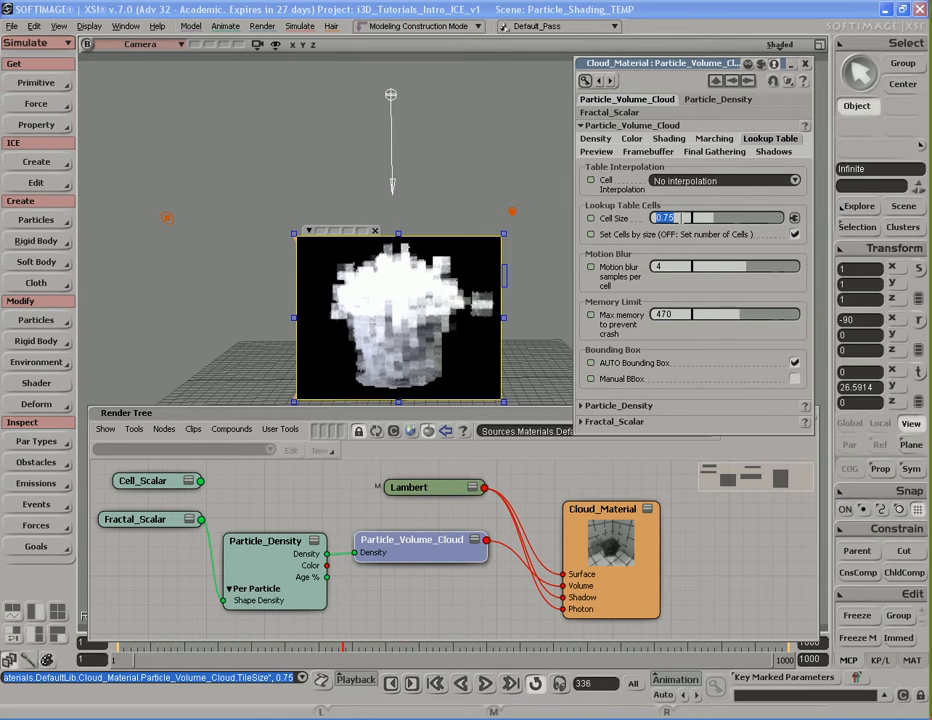
pyautogui.click(685, 217)
pyautogui.doubleClick(675, 267)
pyautogui.moveTo(746, 267)
pyautogui.mouseDown()
pyautogui.moveTo(790, 267)
pyautogui.moveTo(755, 271)
pyautogui.mouseUp()
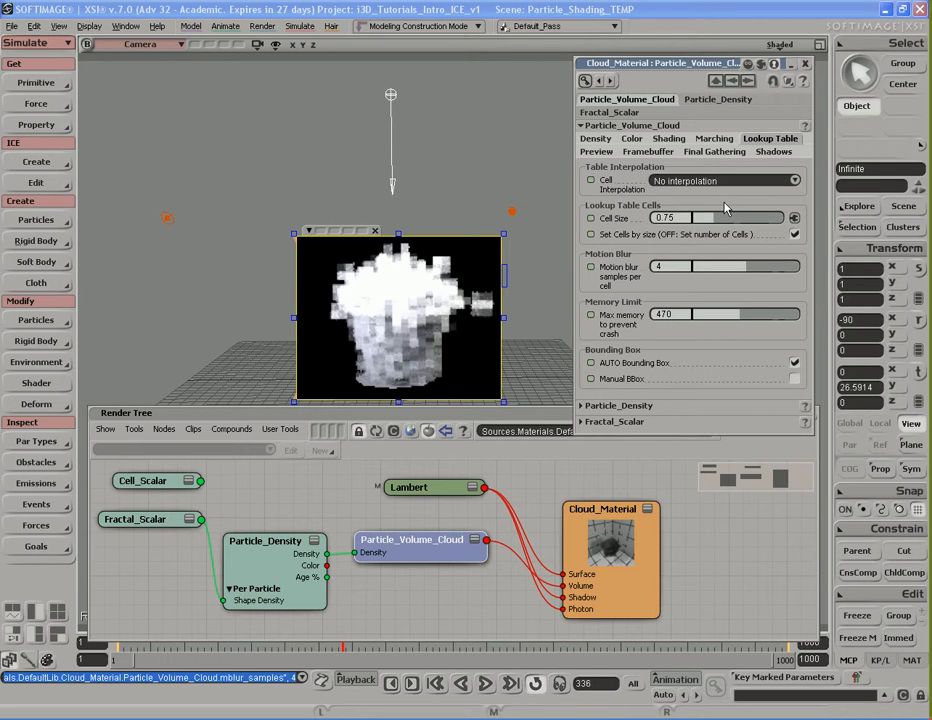
# Compare the Linear, Full light raytrace and Cubic cell interpolations in the render region
pyautogui.click(790, 181)
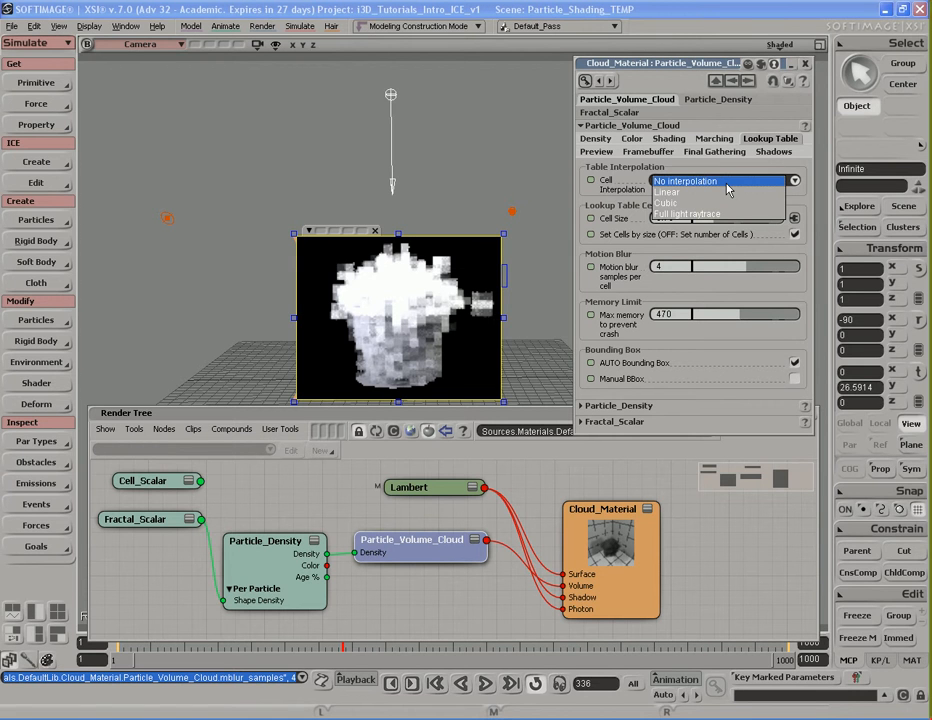
pyautogui.click(727, 193)
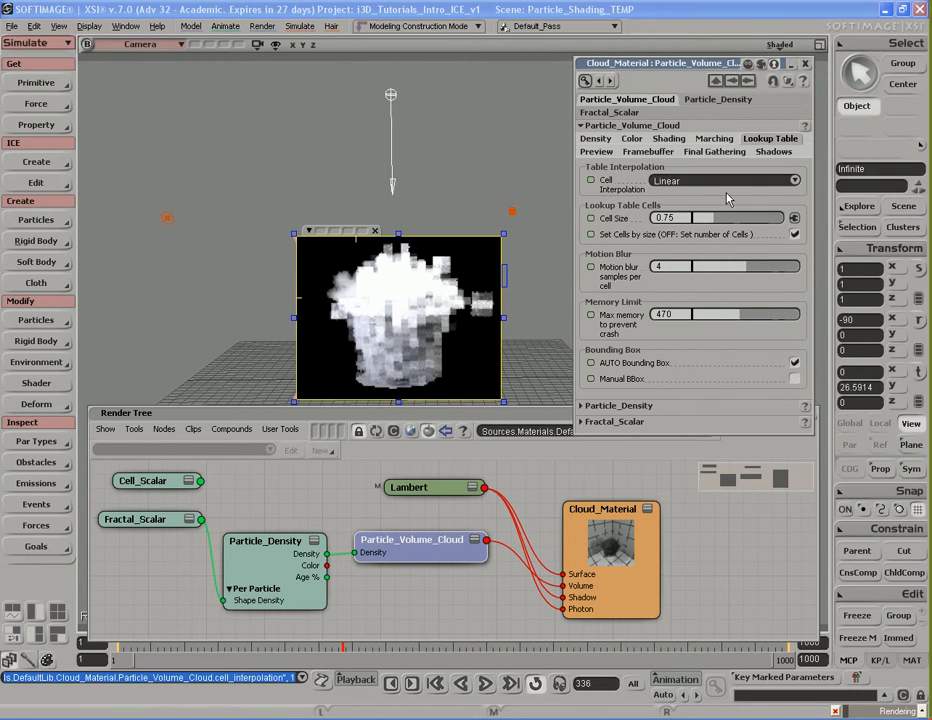
pyautogui.click(728, 184)
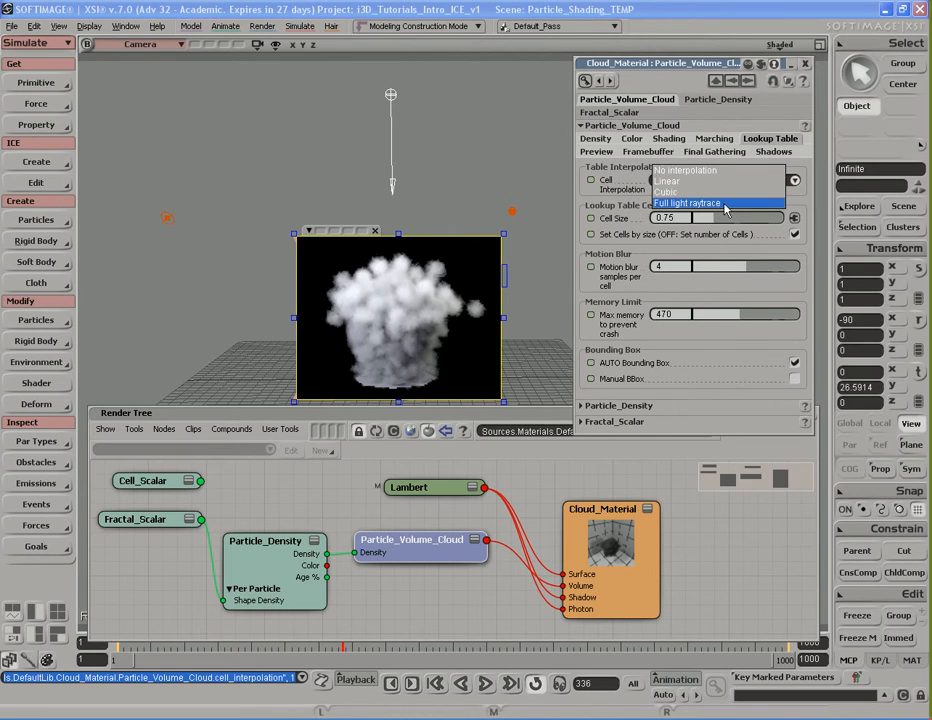
pyautogui.click(727, 204)
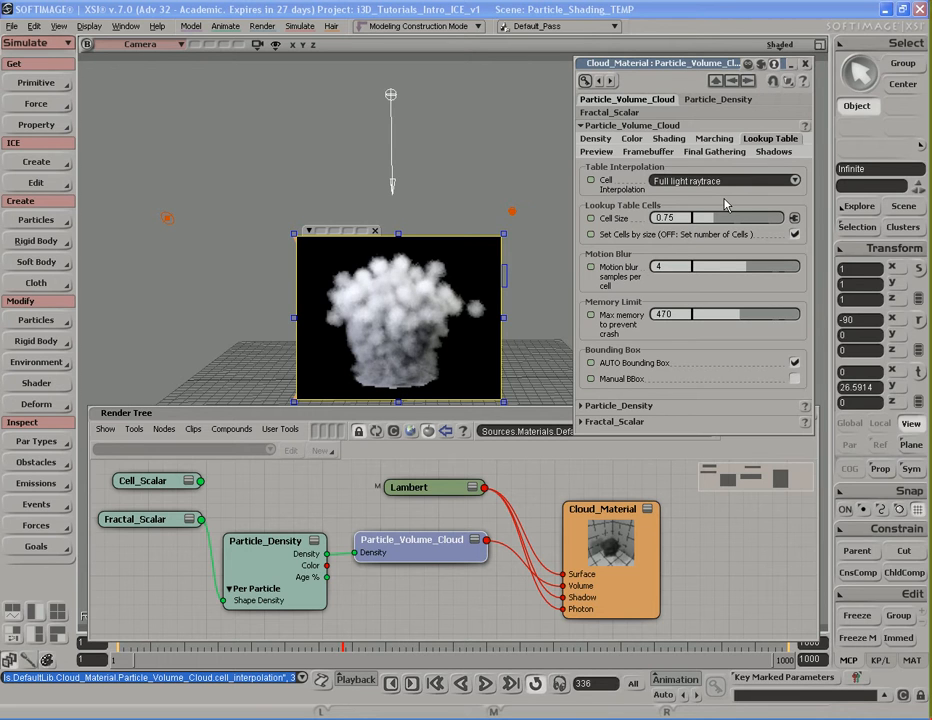
pyautogui.click(727, 180)
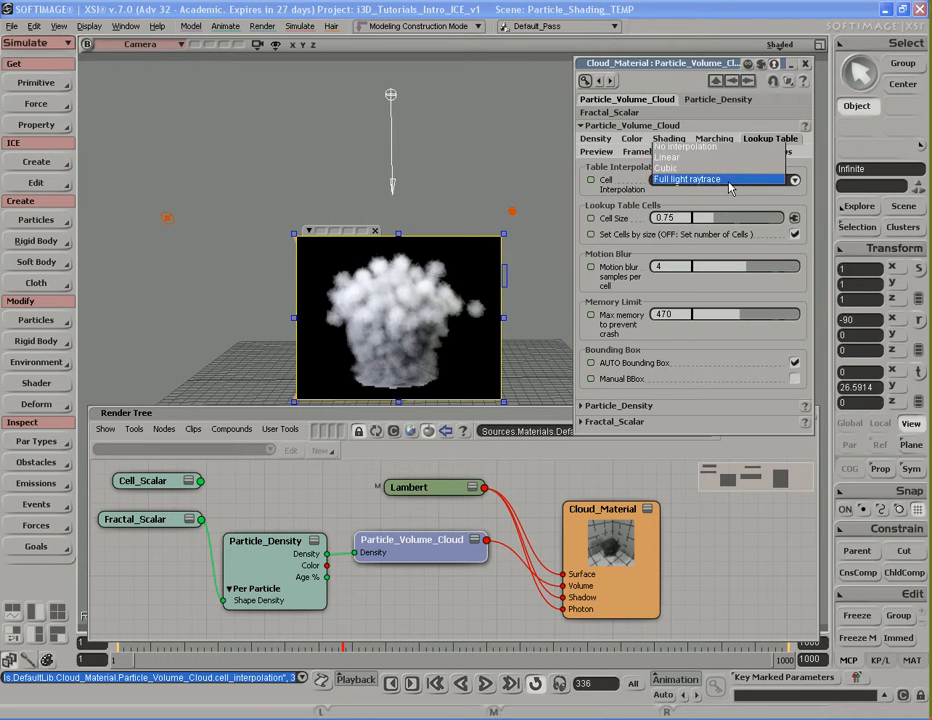
pyautogui.click(729, 164)
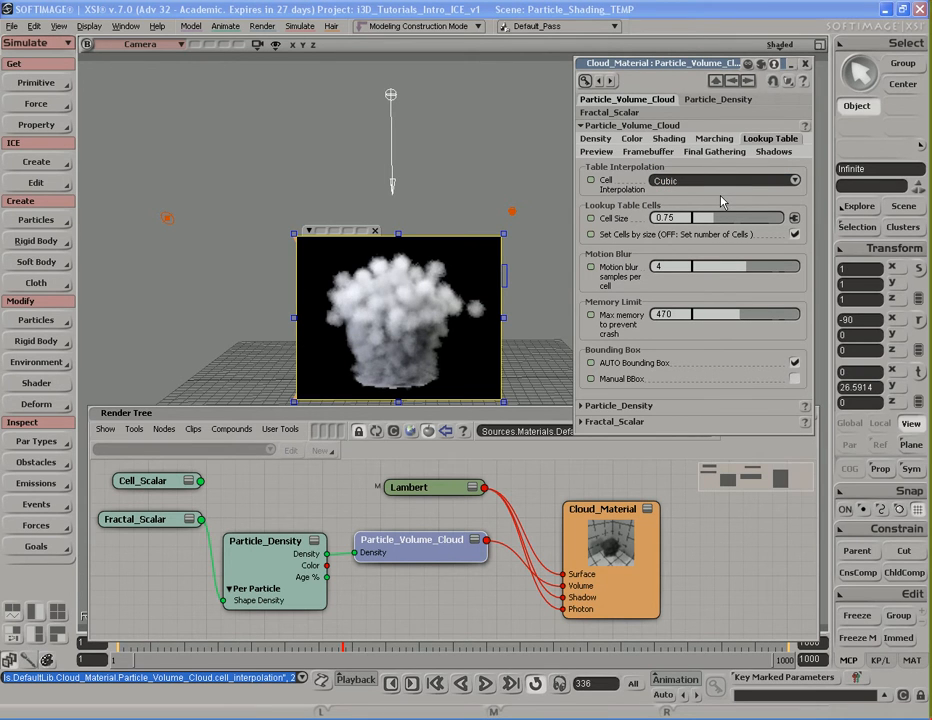
# Review the cell interpolation options and set the lookup table's cell interpolation to Linear
pyautogui.click(724, 183)
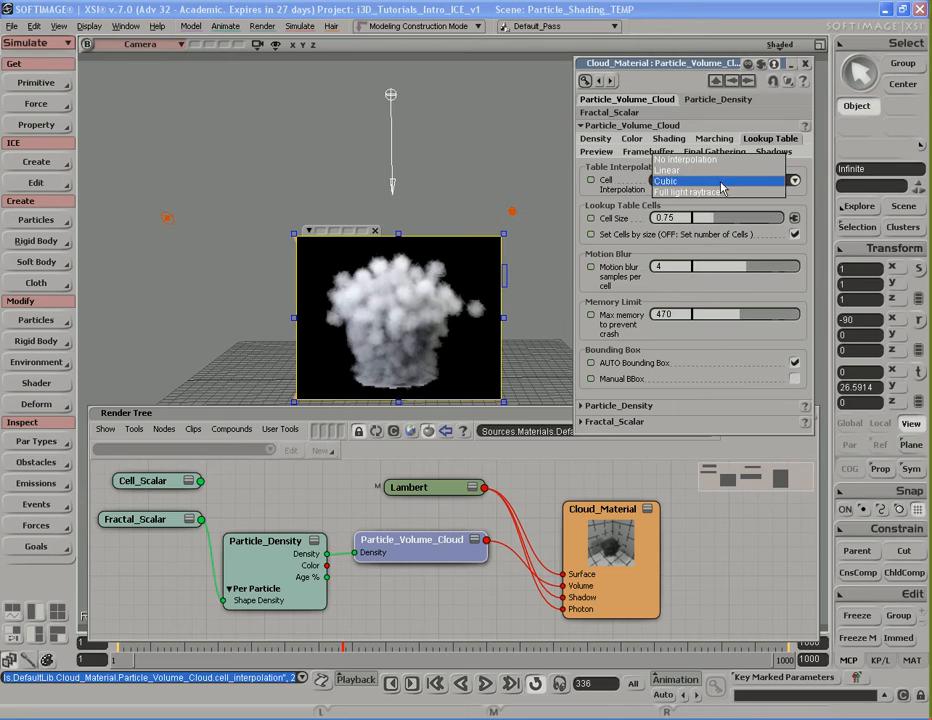
pyautogui.click(720, 182)
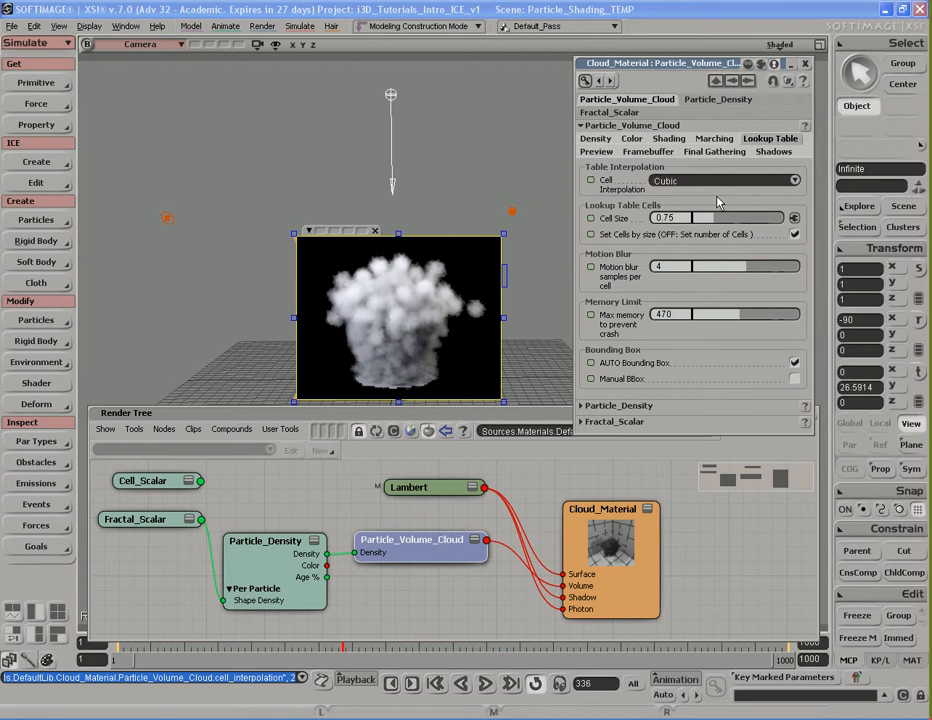
pyautogui.click(717, 182)
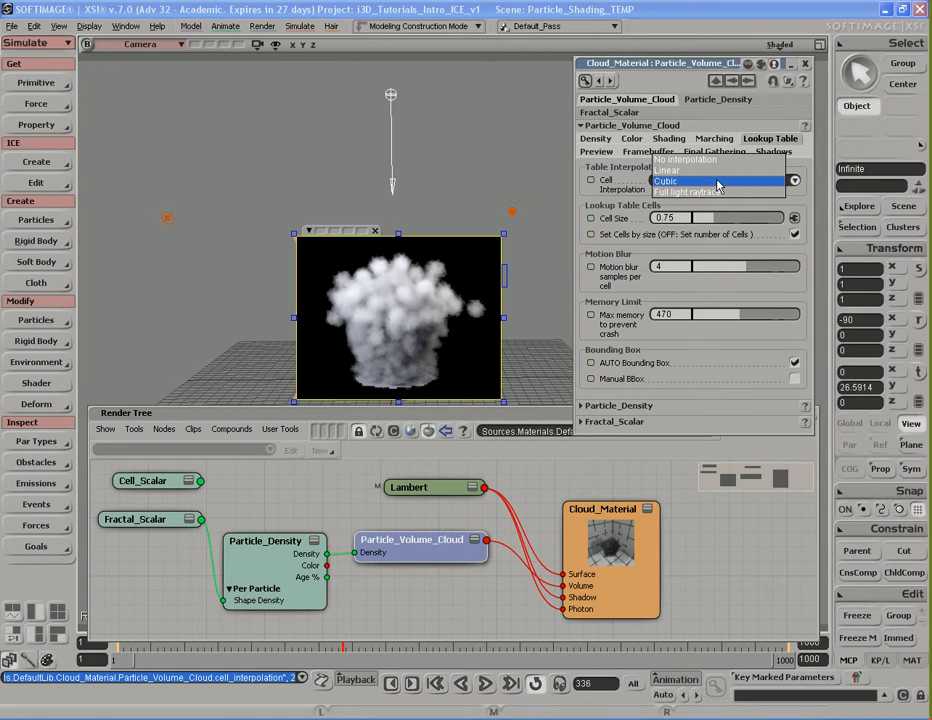
pyautogui.click(717, 182)
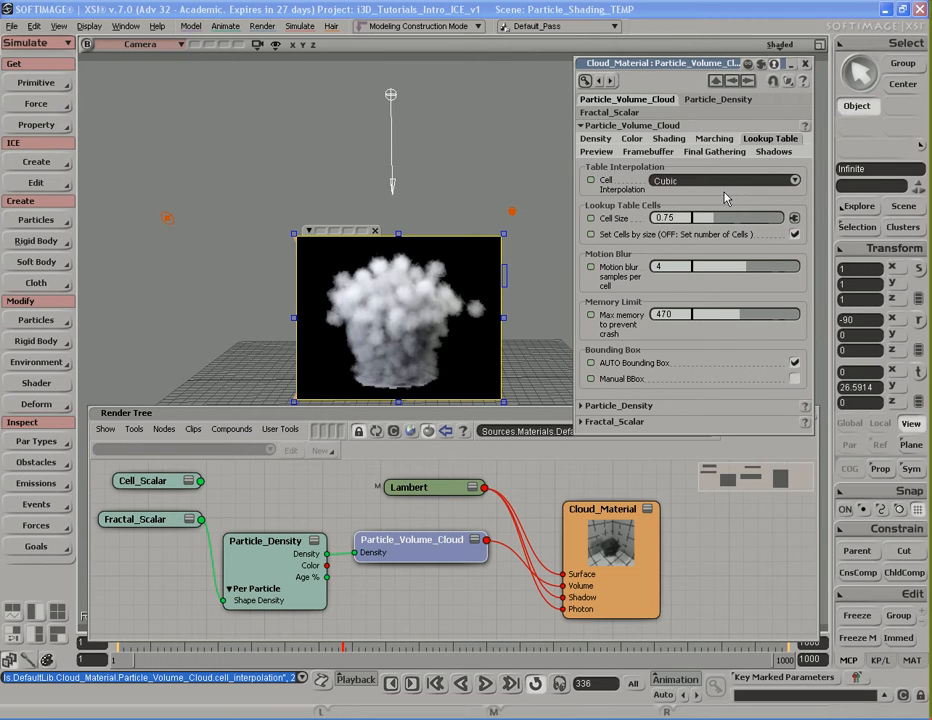
pyautogui.click(718, 182)
pyautogui.click(718, 173)
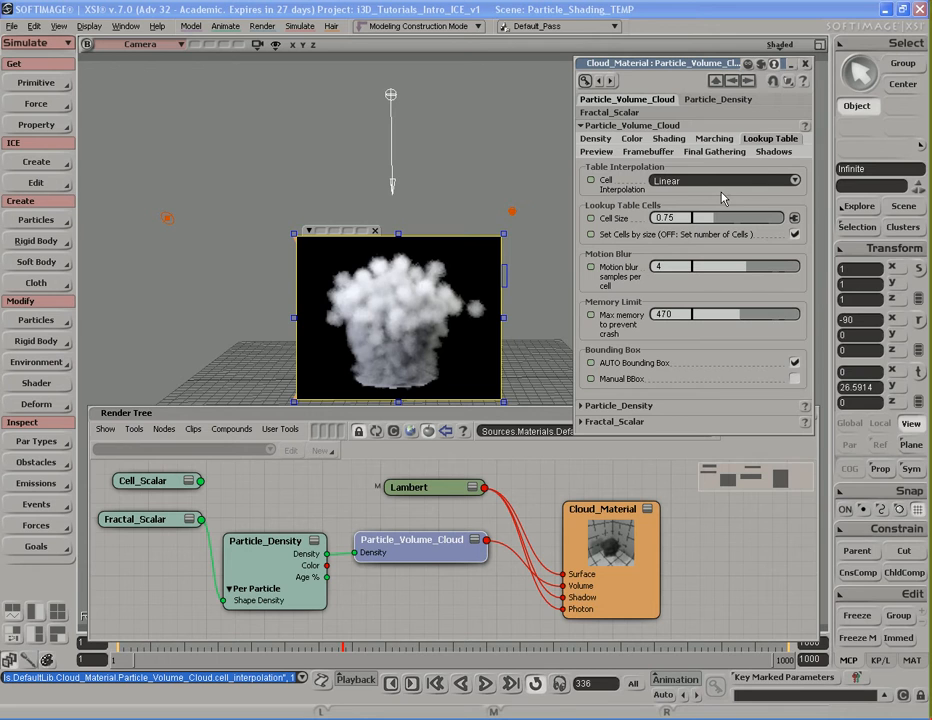
pyautogui.click(723, 182)
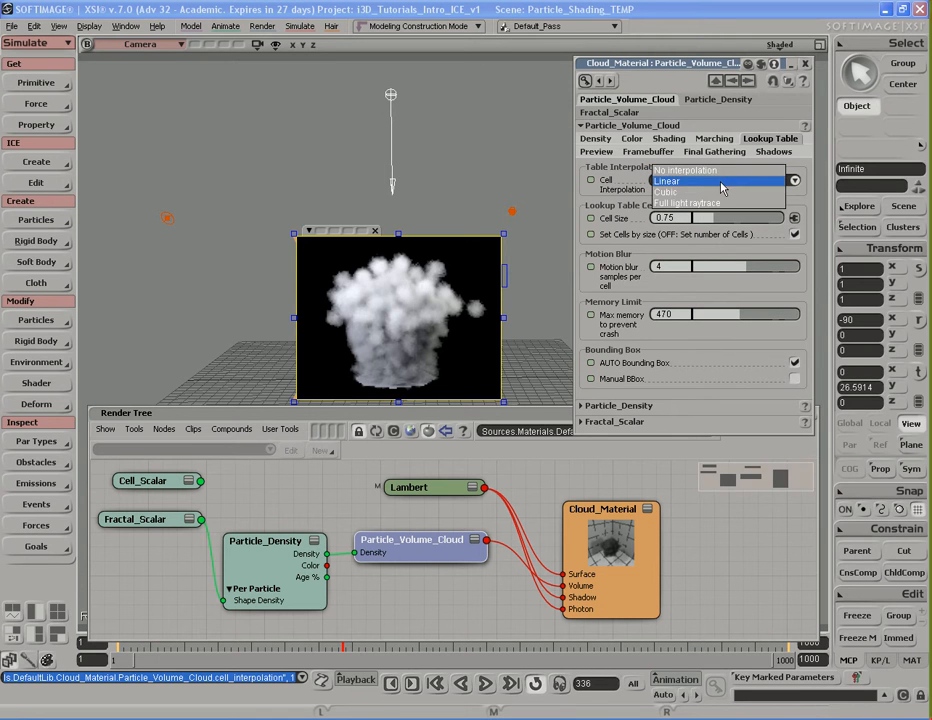
pyautogui.click(722, 184)
# Enable Preview Mode for the cloud shader with the lookup table reduced to Cell Size x3
pyautogui.click(599, 155)
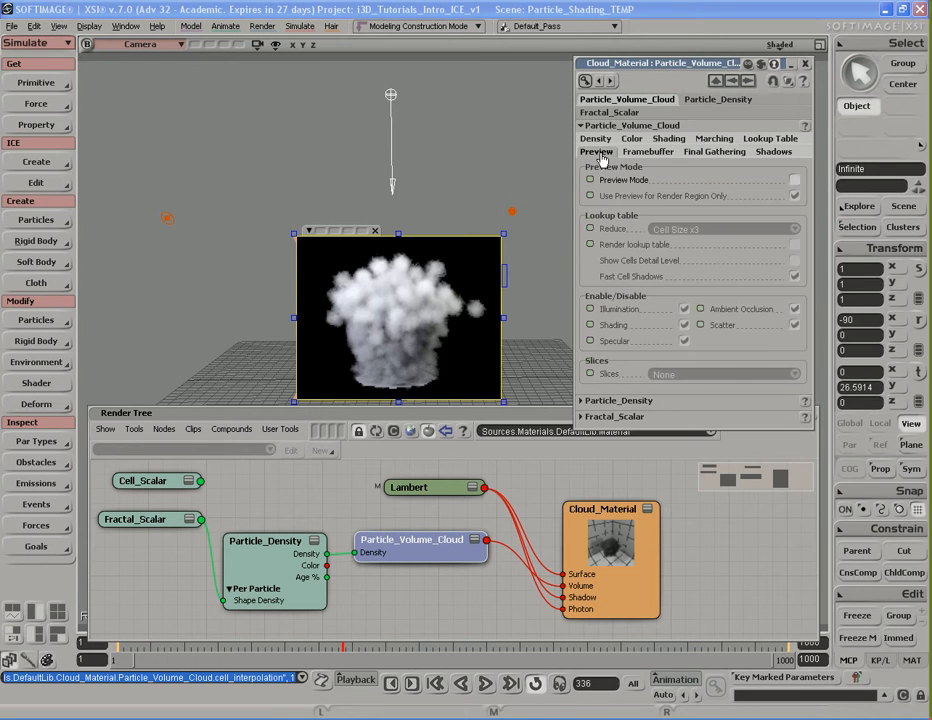
pyautogui.click(795, 181)
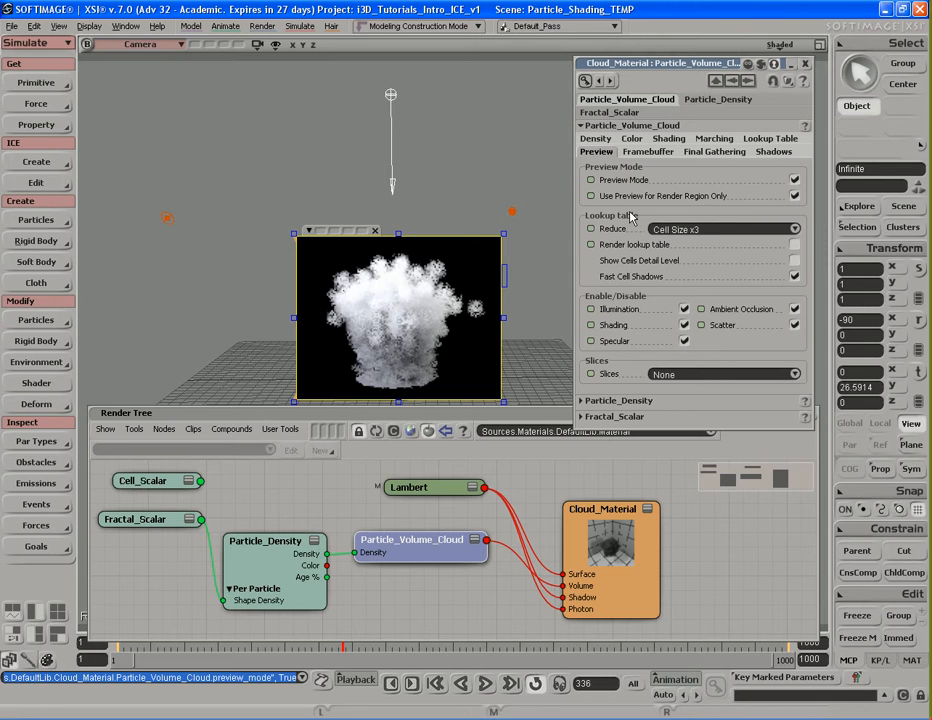
pyautogui.click(795, 231)
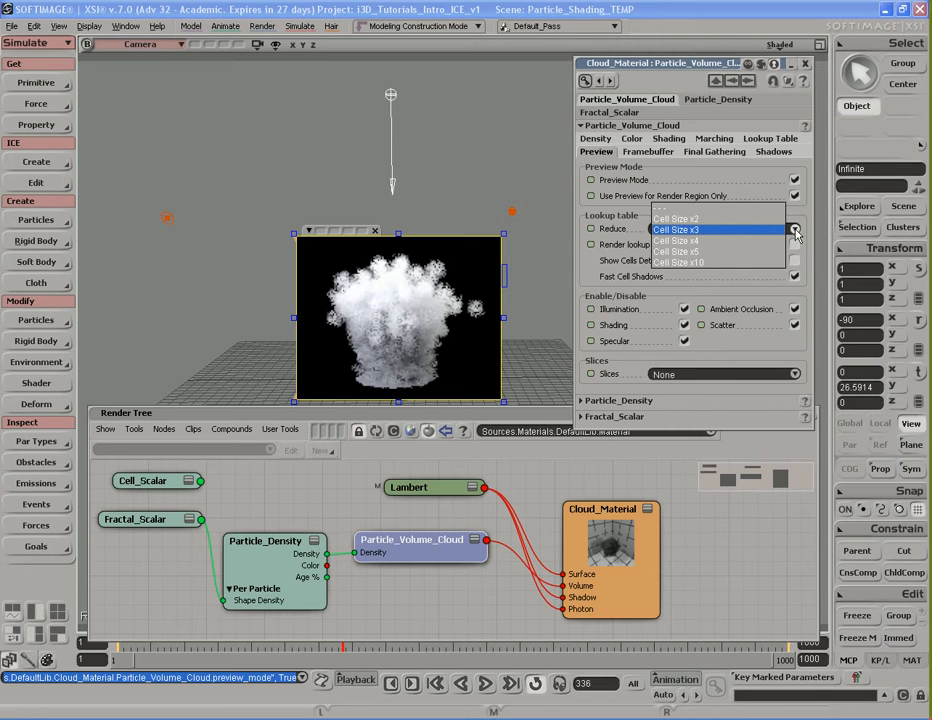
pyautogui.click(735, 230)
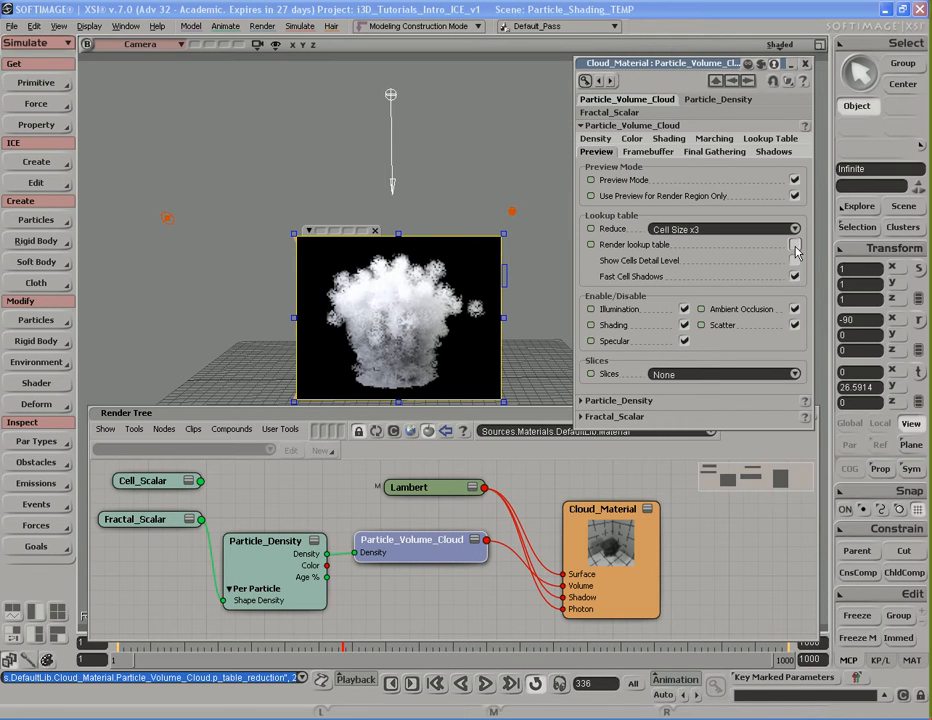
# Try rendering the lookup table and disabling Fast Cell Shadows in the preview, restoring each option after checking it
pyautogui.click(795, 245)
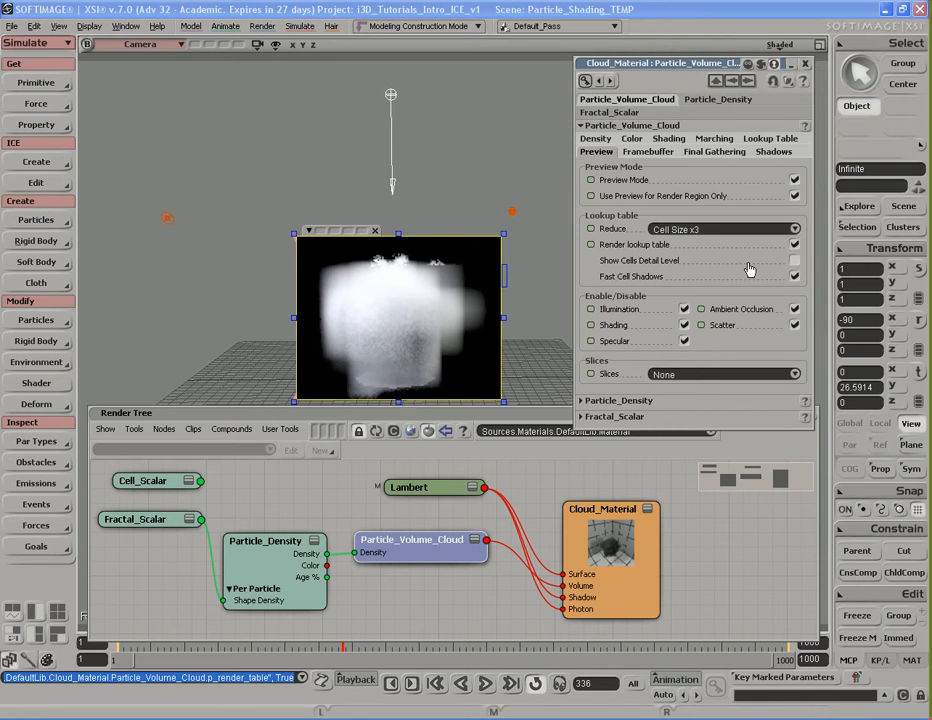
pyautogui.click(796, 246)
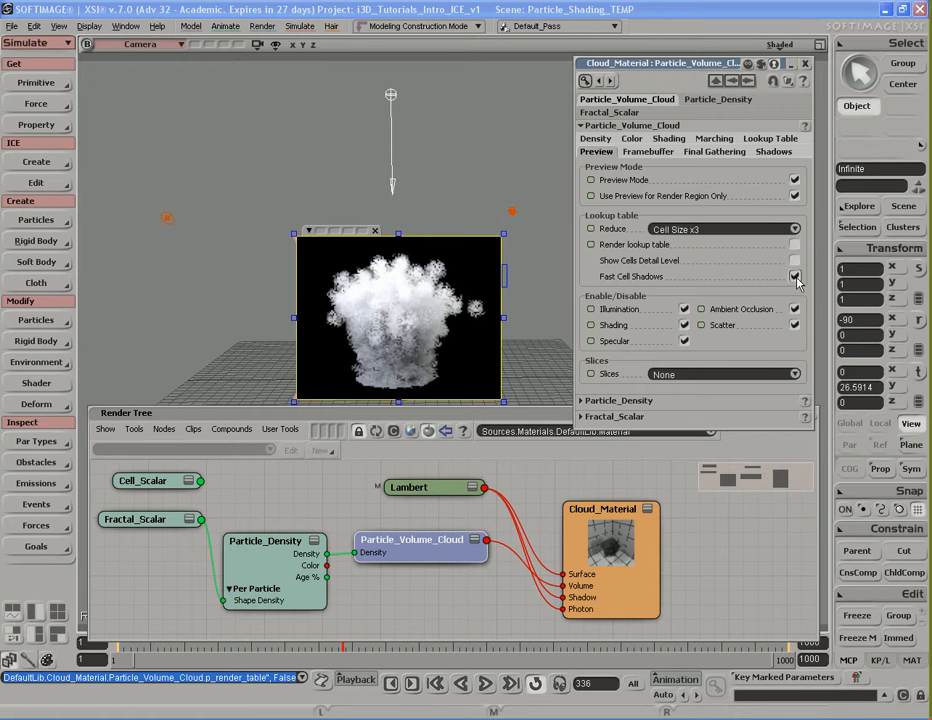
pyautogui.click(795, 278)
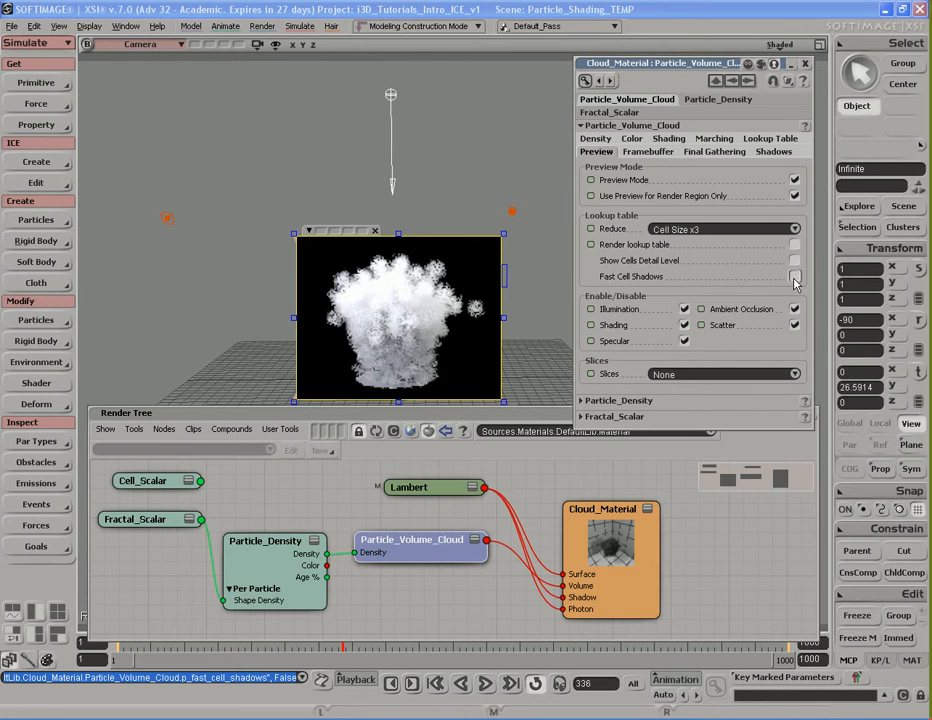
pyautogui.click(795, 278)
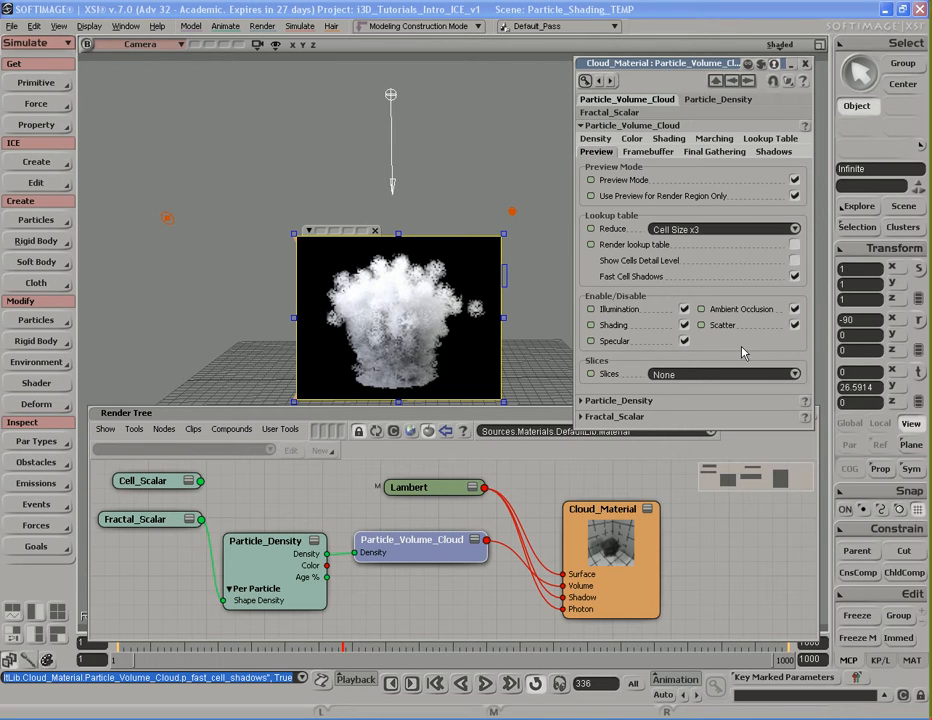
# Try disabling Illumination, Scatter and Ambient Occlusion one at a time in the preview, re-enabling each
pyautogui.click(684, 309)
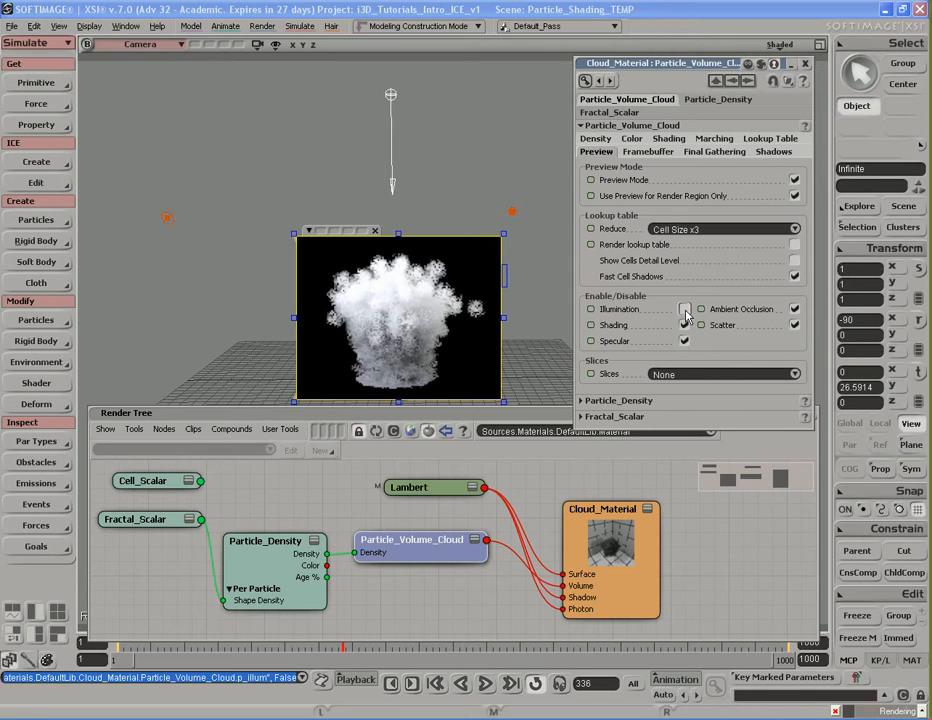
pyautogui.click(684, 309)
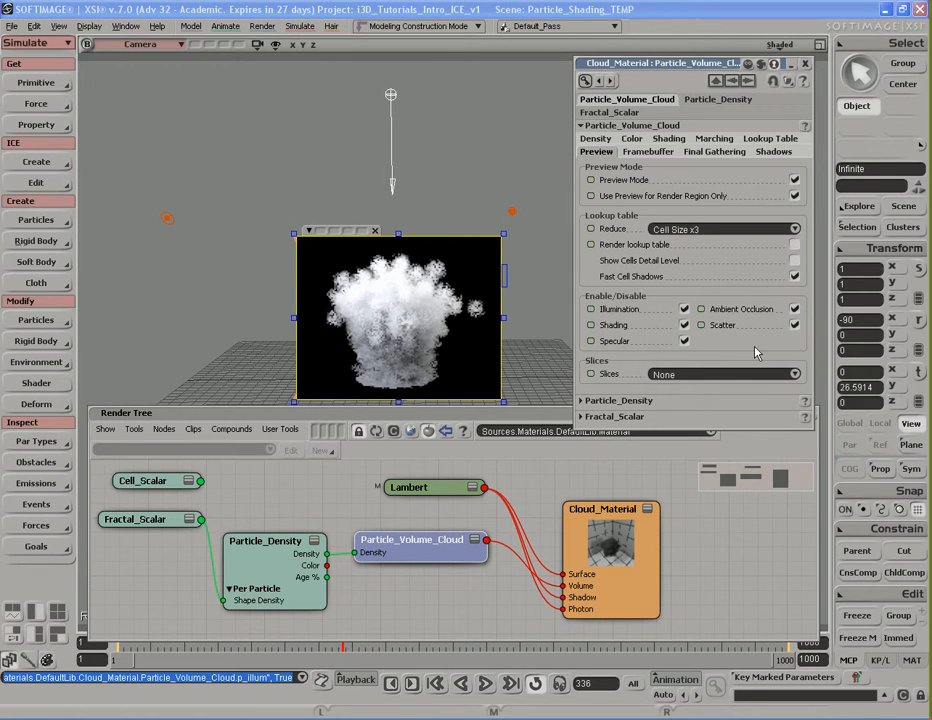
pyautogui.click(795, 325)
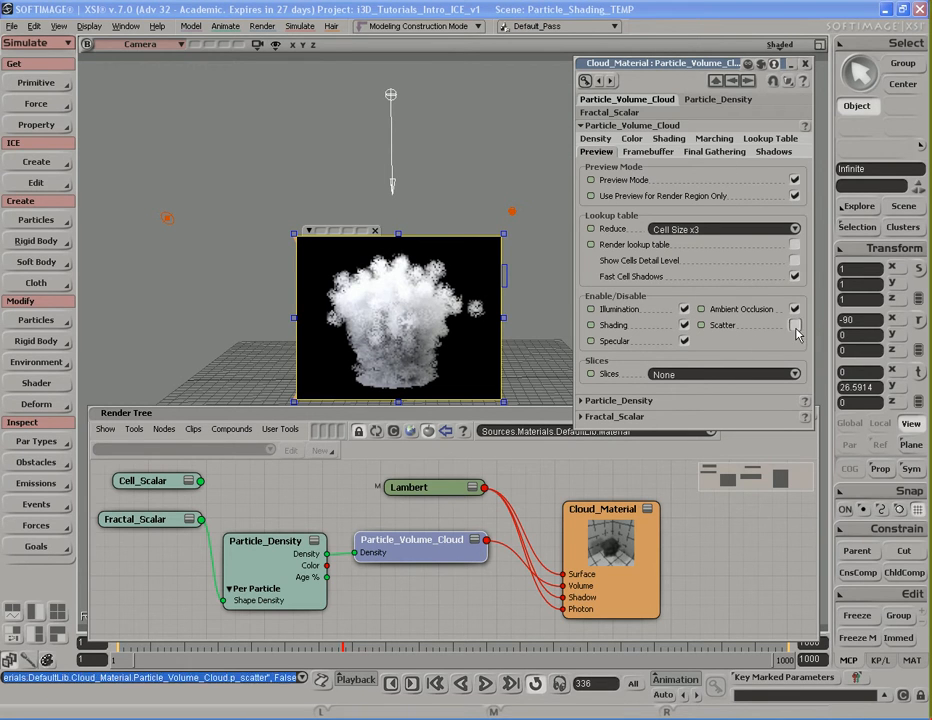
pyautogui.click(795, 325)
pyautogui.click(795, 309)
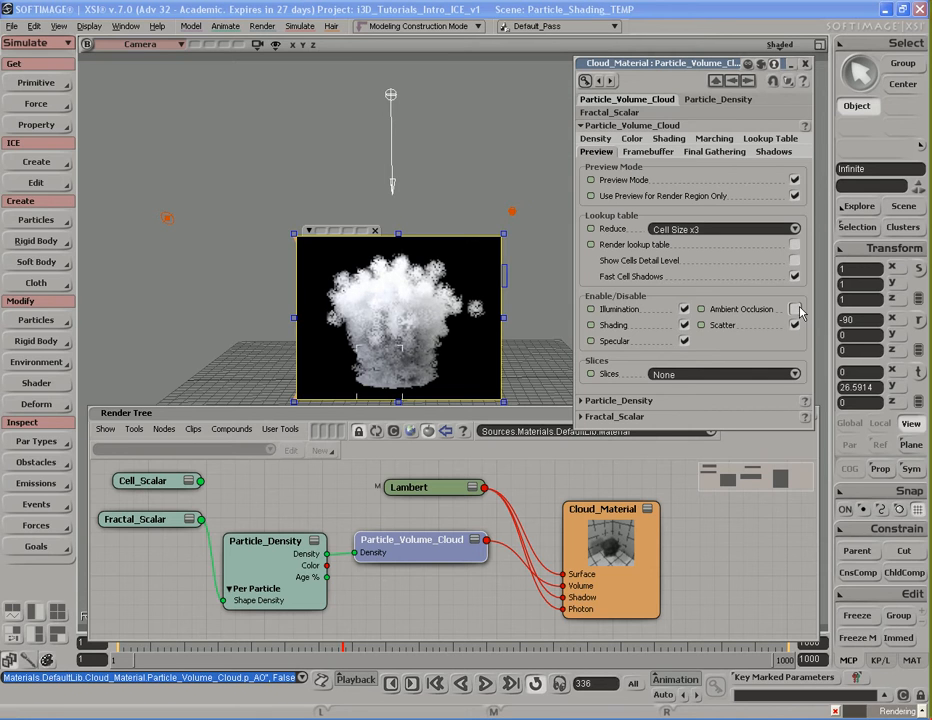
pyautogui.click(795, 310)
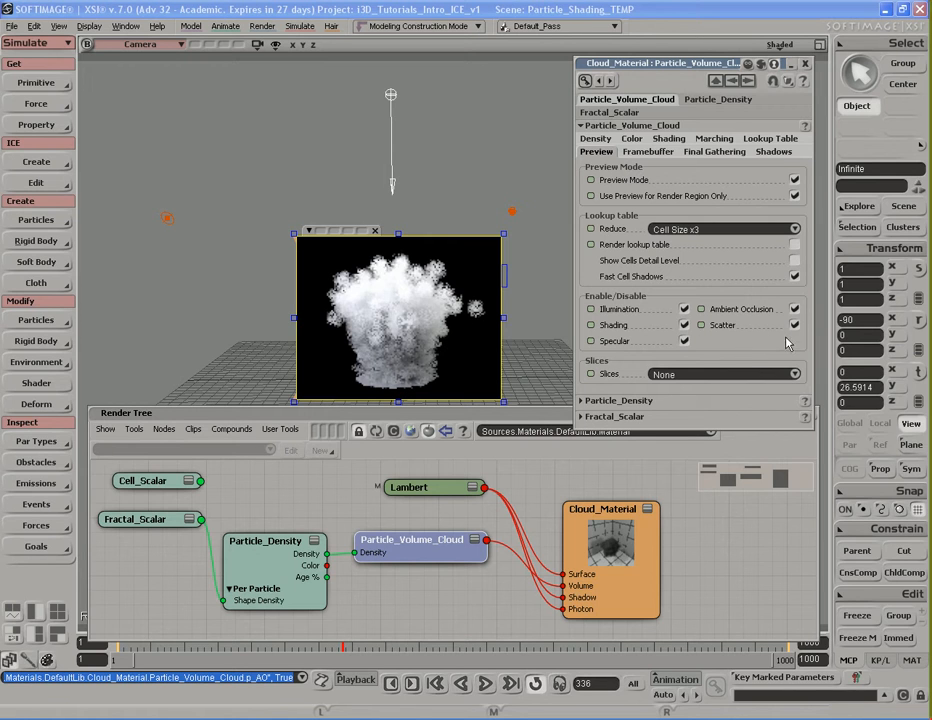
# Preview the cloud as Slices in X, and switch the slices to Slices in Z
pyautogui.click(794, 374)
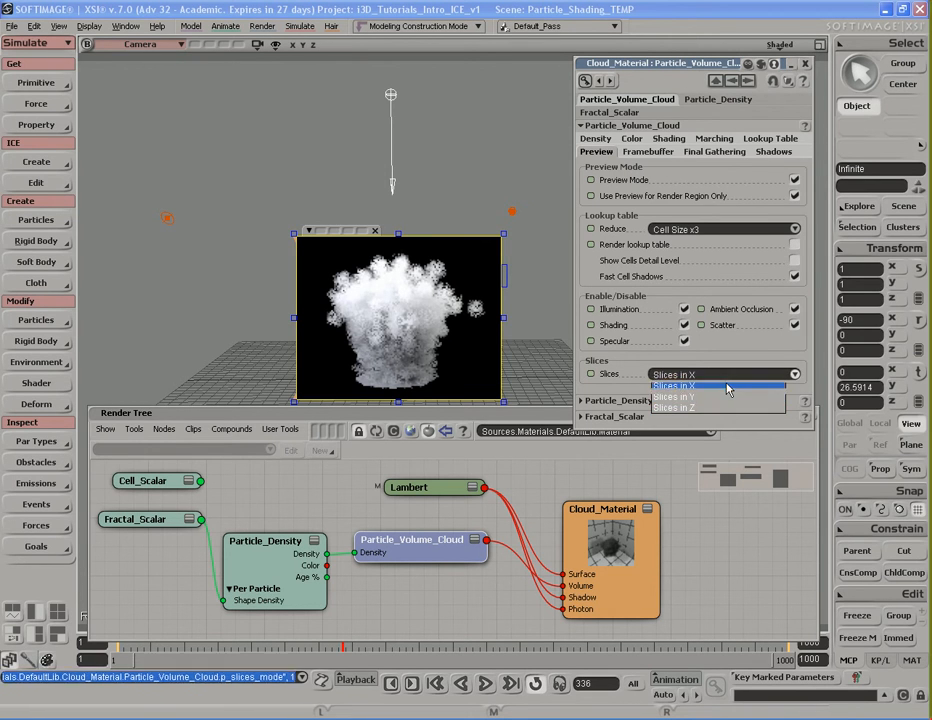
pyautogui.click(727, 386)
pyautogui.click(730, 387)
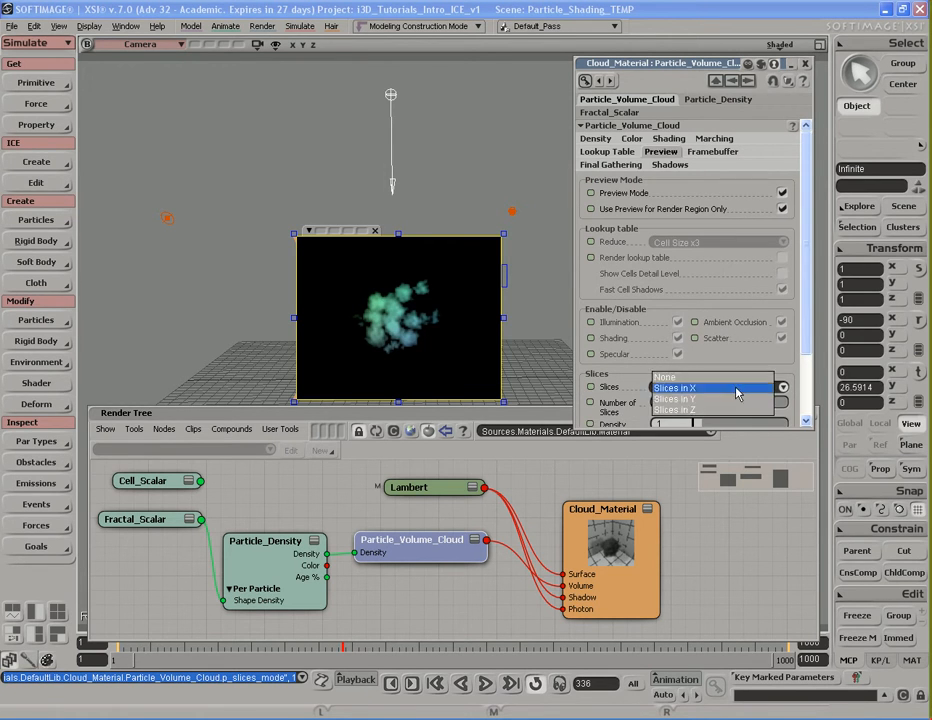
pyautogui.click(736, 411)
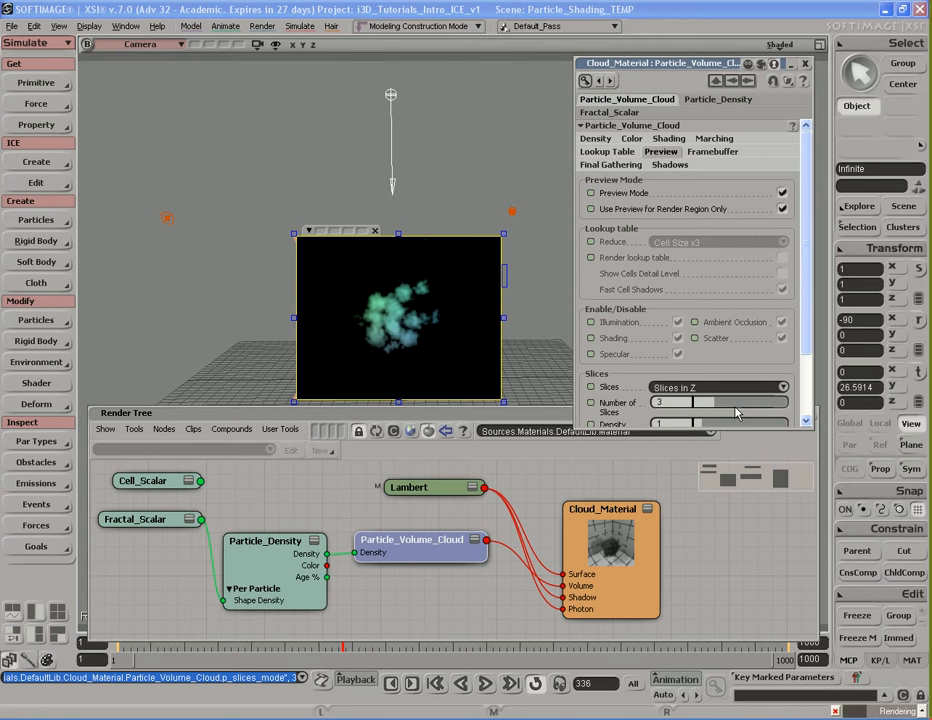
# Redraw the render region around the cloud from an angled camera view to show its slices from the side
pyautogui.press('q')
pyautogui.press('s')
pyautogui.moveTo(526, 320); pyautogui.dragTo(406, 331, button='right')
pyautogui.moveTo(406, 331); pyautogui.dragTo(461, 342, button='middle')
pyautogui.moveTo(461, 342); pyautogui.dragTo(471, 290)
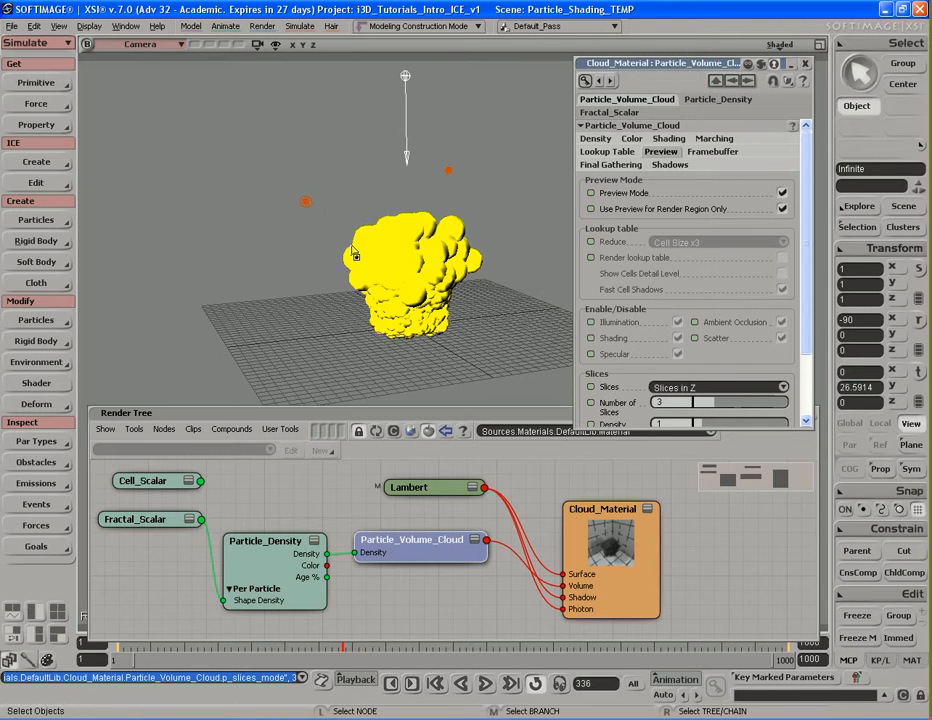
pyautogui.press('q')
pyautogui.moveTo(317, 193); pyautogui.dragTo(493, 349)
pyautogui.press('s')
pyautogui.moveTo(531, 286); pyautogui.dragTo(537, 266, button='right')
pyautogui.press('s')
pyautogui.press('s')
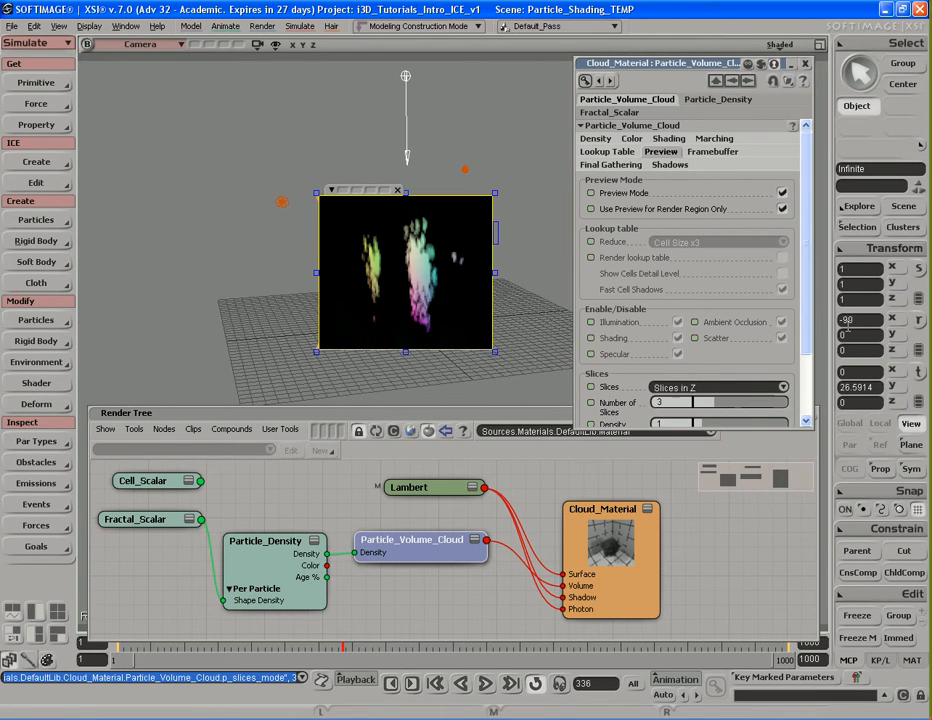
# Enlarge the shader's property page to show all slice settings and examine the Z slices from another angle
pyautogui.moveTo(786, 430); pyautogui.dragTo(782, 521)
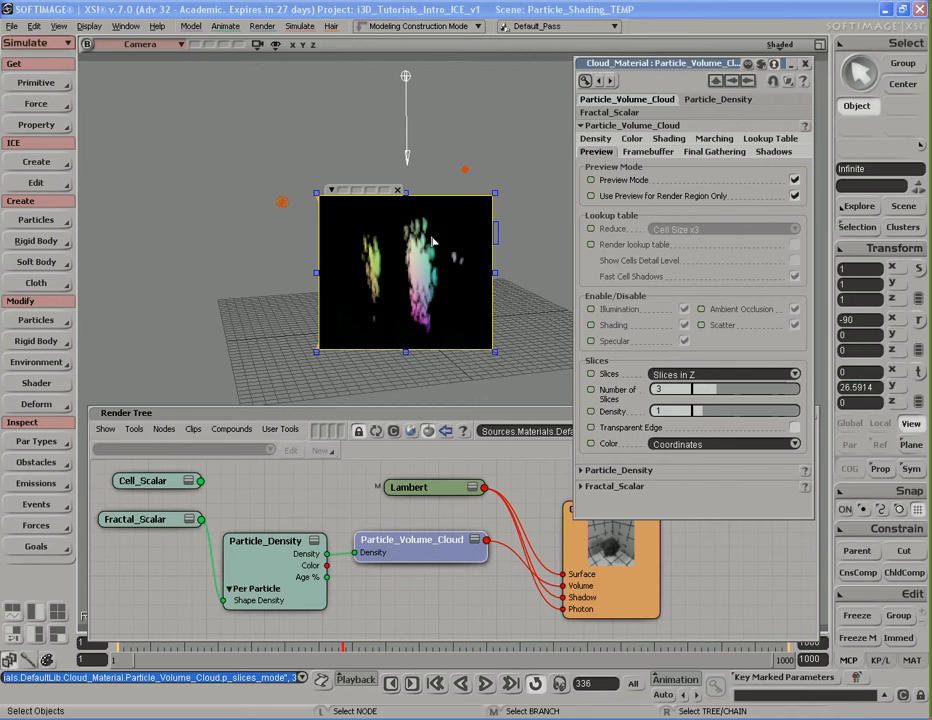
pyautogui.press('s')
pyautogui.moveTo(530, 318); pyautogui.dragTo(530, 309, button='right')
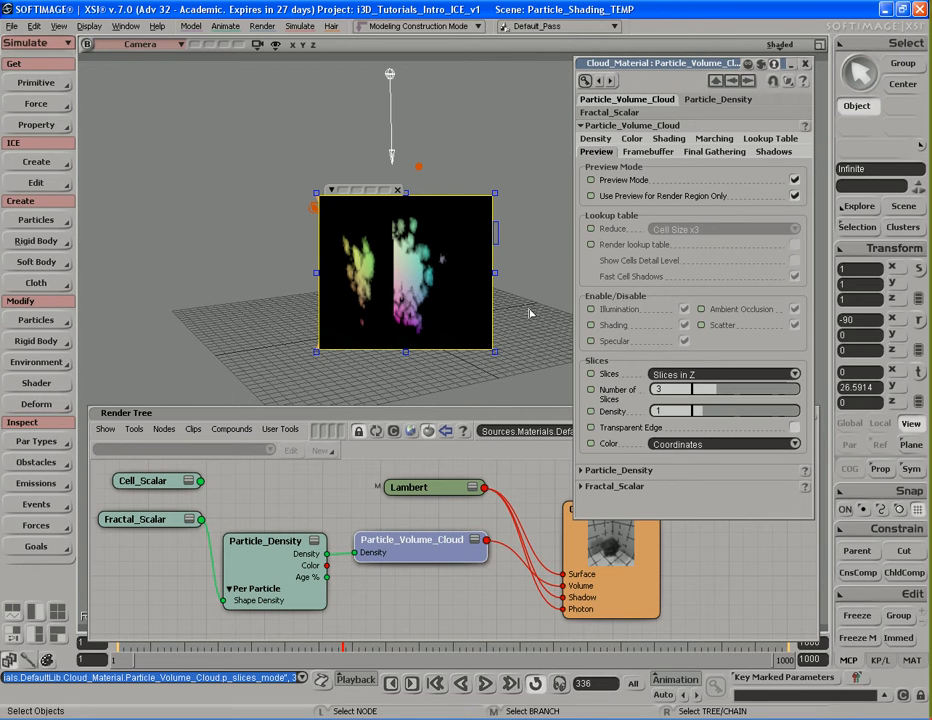
# Set the preview slices to None and turn off Preview Mode for the cloud shader
pyautogui.click(722, 374)
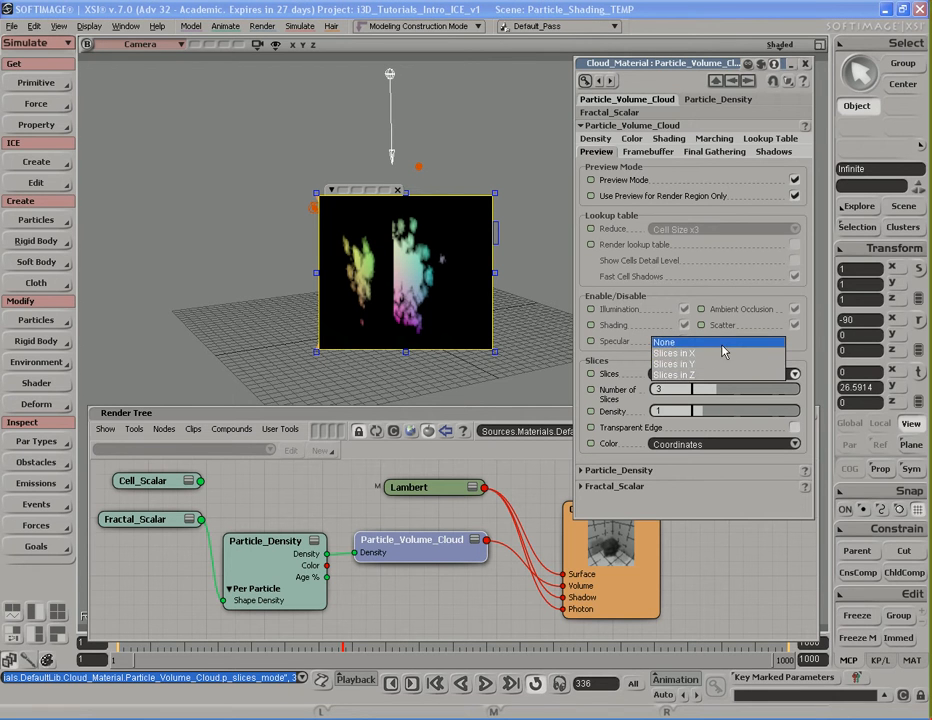
pyautogui.click(722, 344)
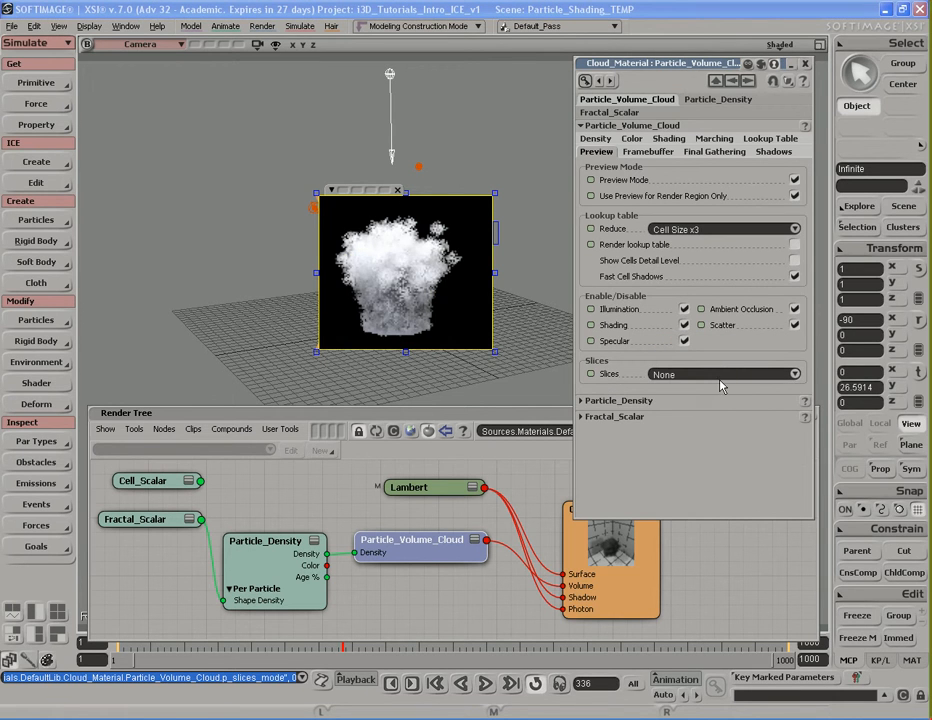
pyautogui.press('s')
pyautogui.moveTo(532, 279); pyautogui.dragTo(539, 283, button='right')
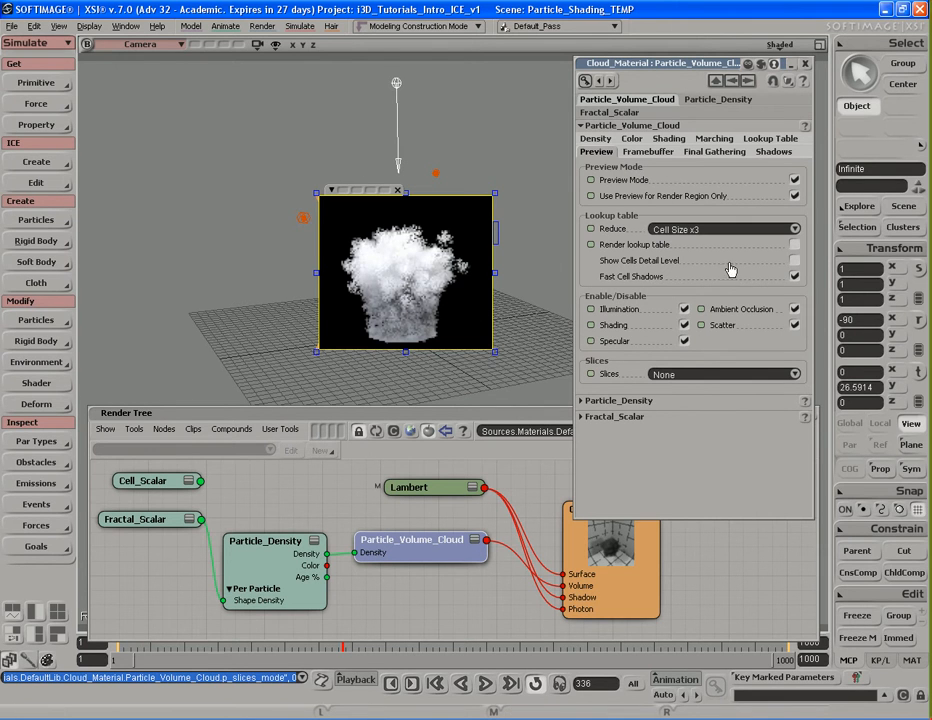
pyautogui.click(795, 180)
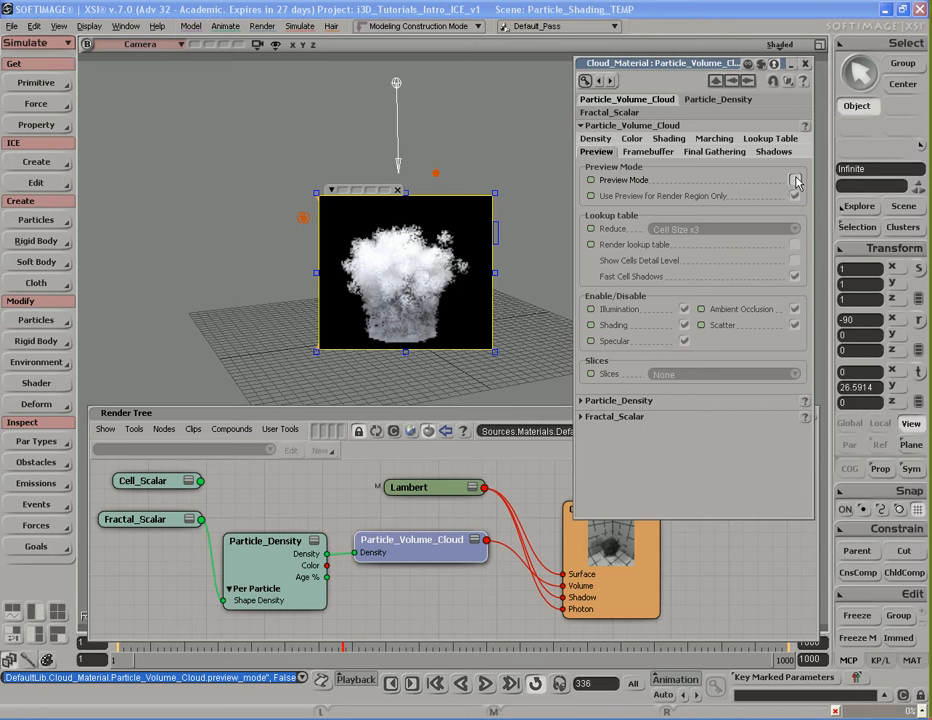
# Review the framebuffer channel options for Ambience and Illumination, and the shader's Final Gathering settings
pyautogui.click(662, 155)
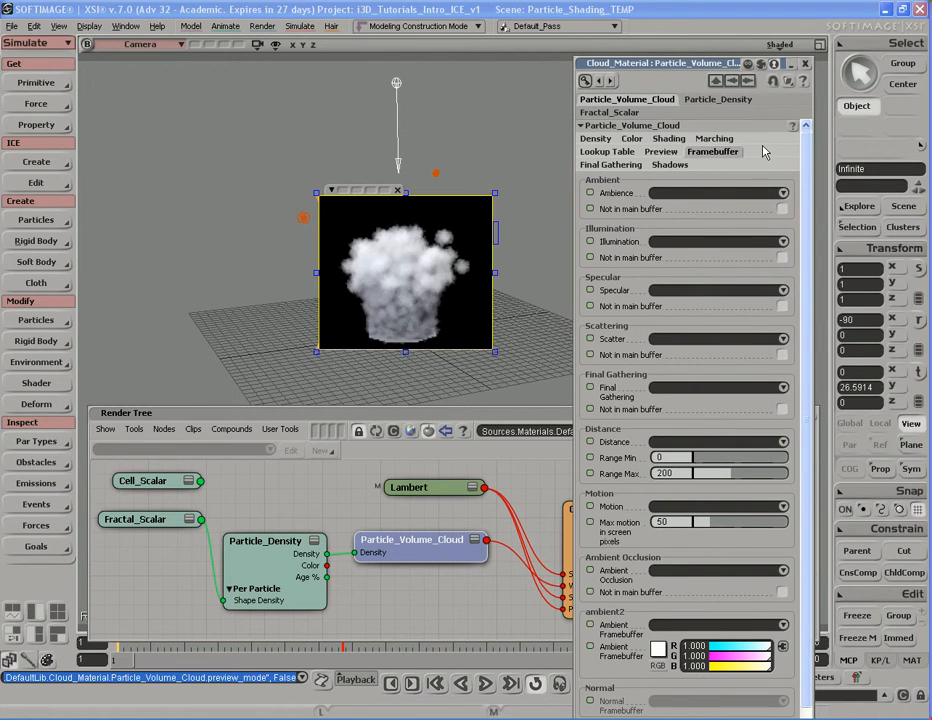
pyautogui.moveTo(700, 68); pyautogui.dragTo(697, 18)
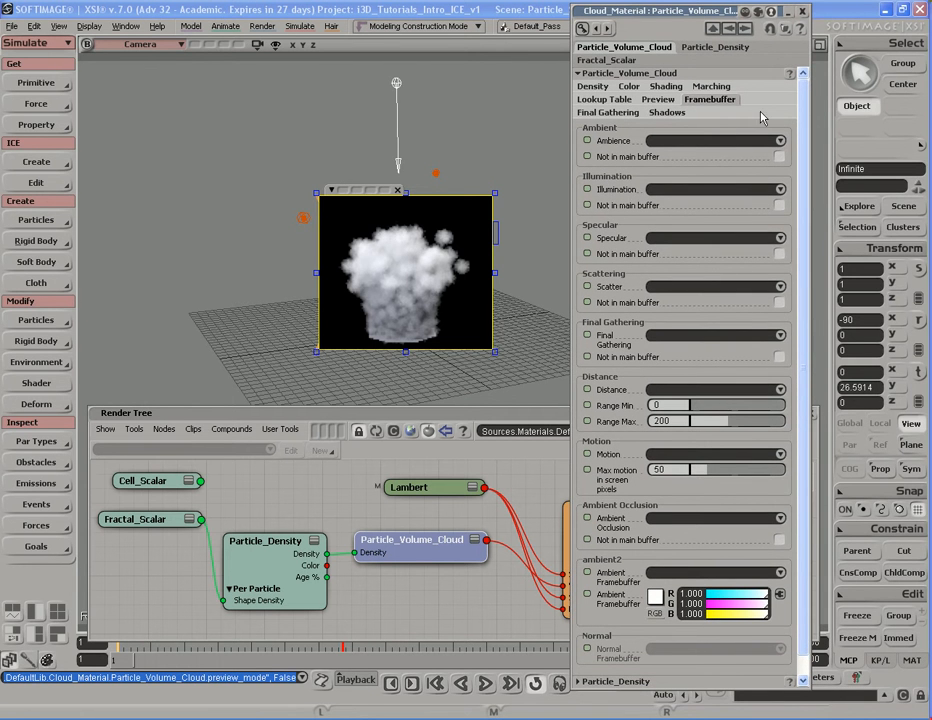
pyautogui.moveTo(801, 106)
pyautogui.mouseDown()
pyautogui.moveTo(801, 153)
pyautogui.moveTo(807, 93)
pyautogui.mouseUp()
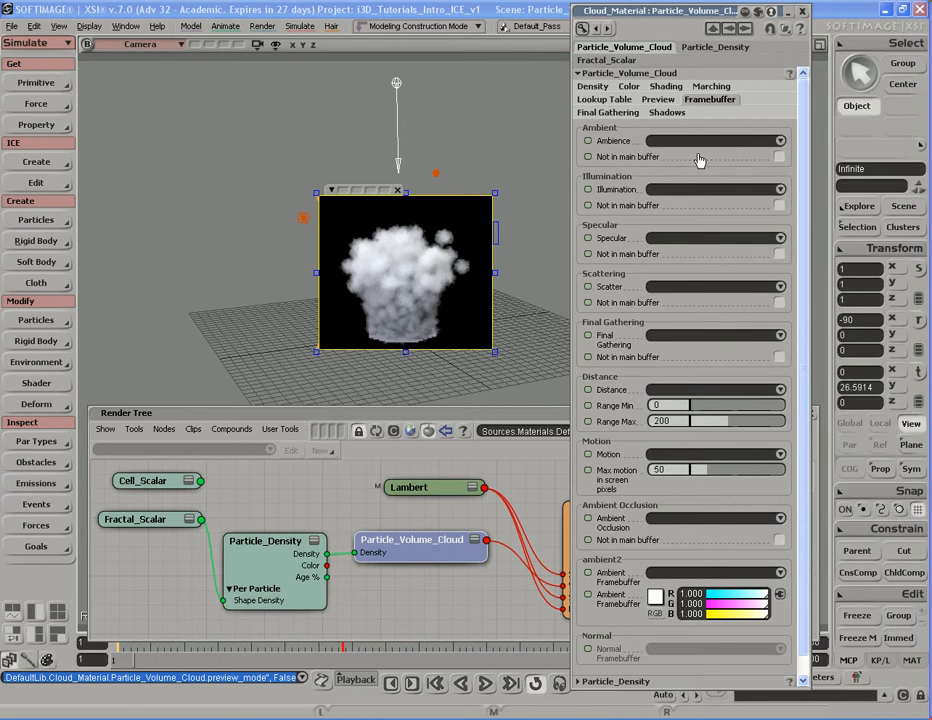
pyautogui.click(780, 141)
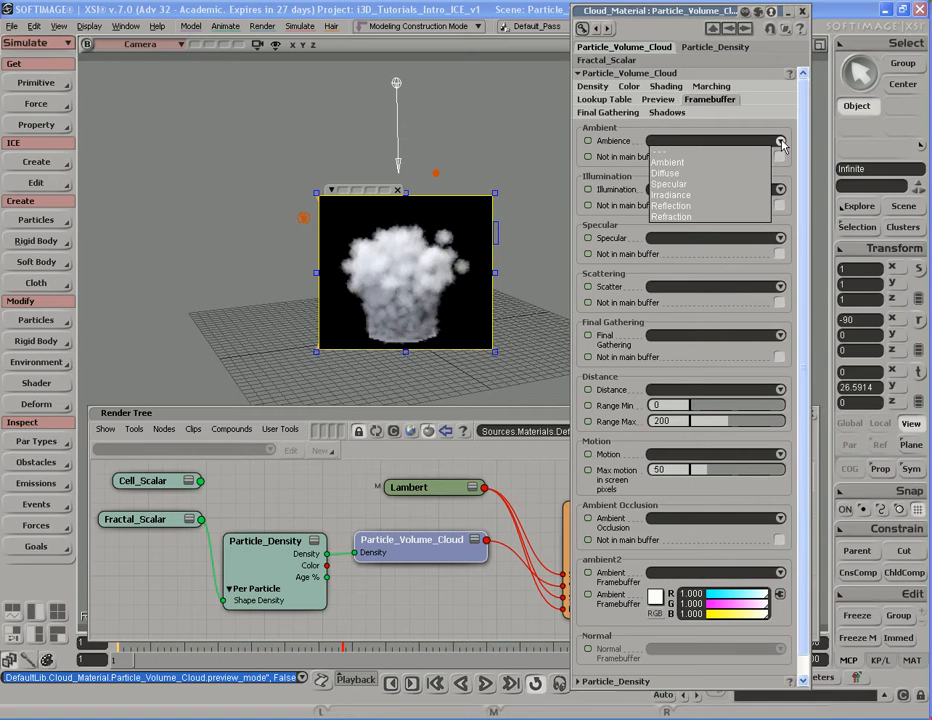
pyautogui.click(781, 142)
pyautogui.click(782, 190)
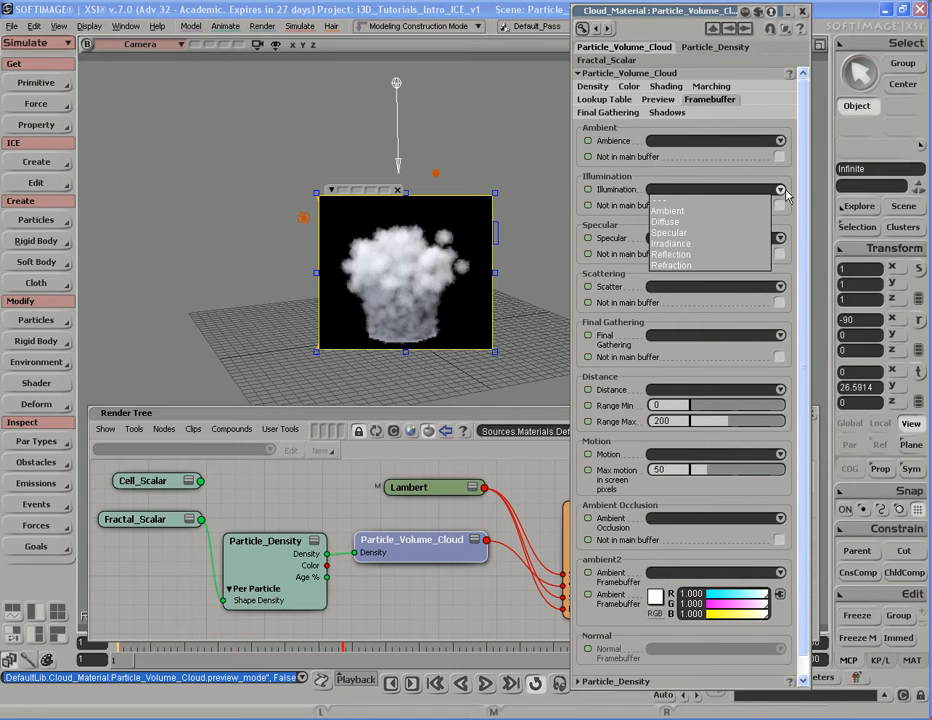
pyautogui.click(782, 190)
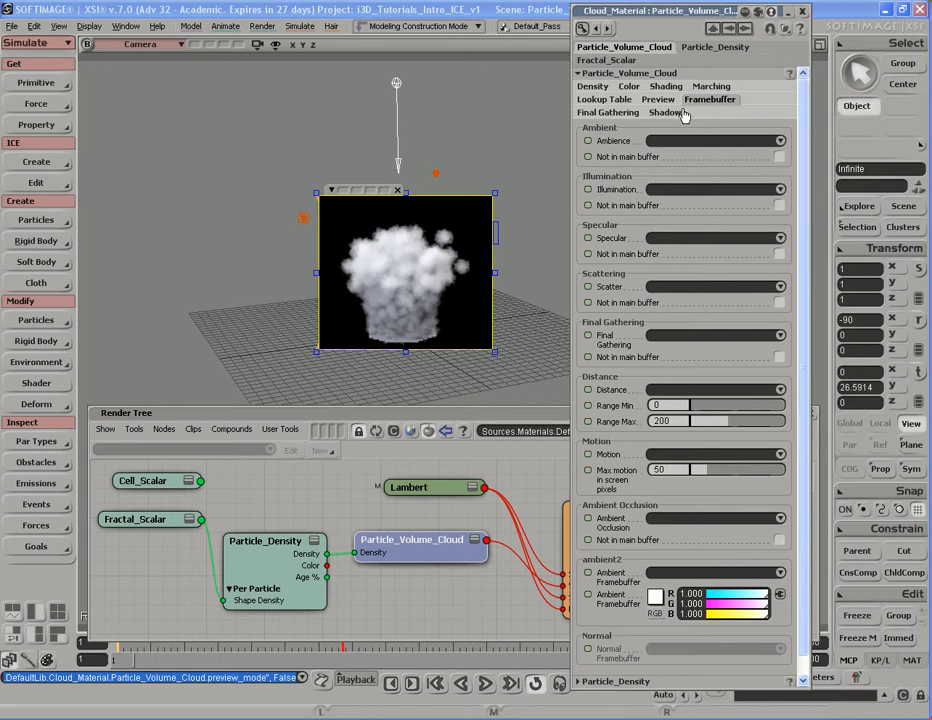
pyautogui.click(620, 114)
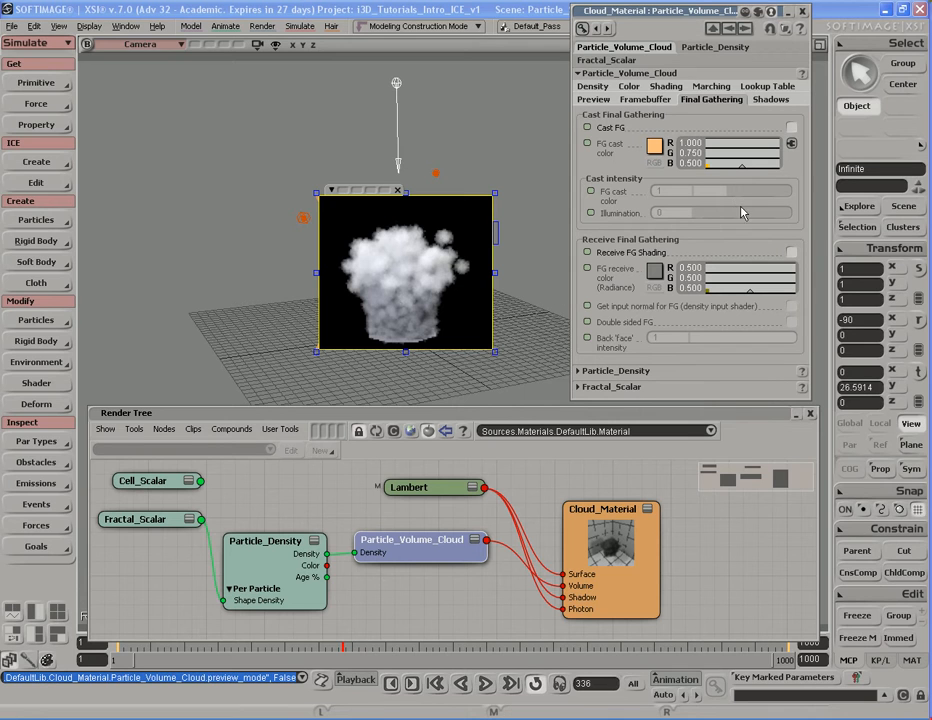
# Try a shadow saturation of 0.088 in the Shadows settings and undo the change
pyautogui.click(769, 100)
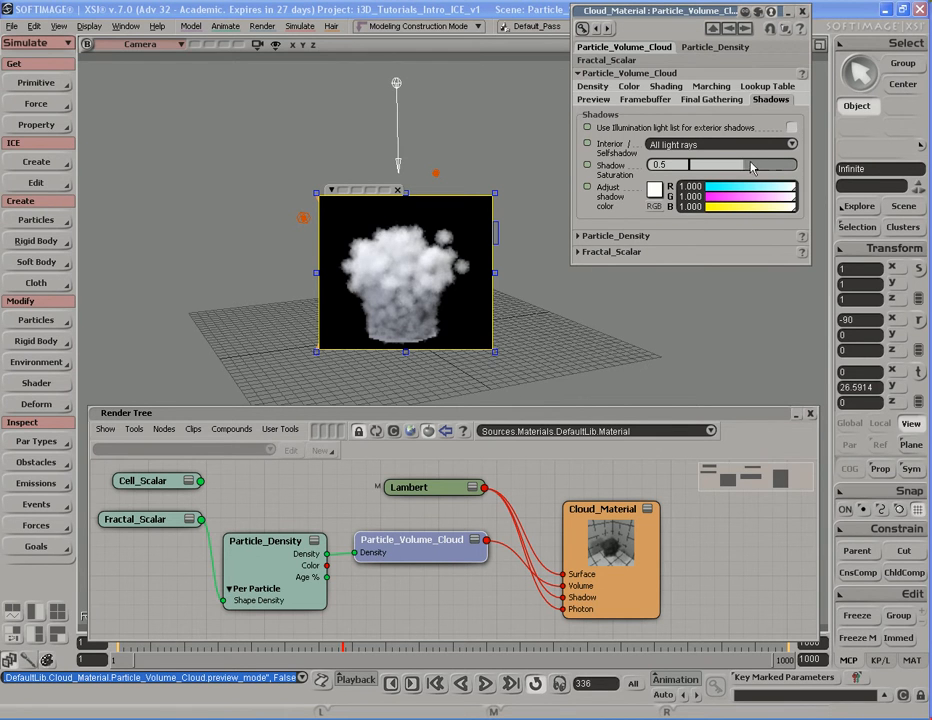
pyautogui.moveTo(750, 168); pyautogui.dragTo(703, 168)
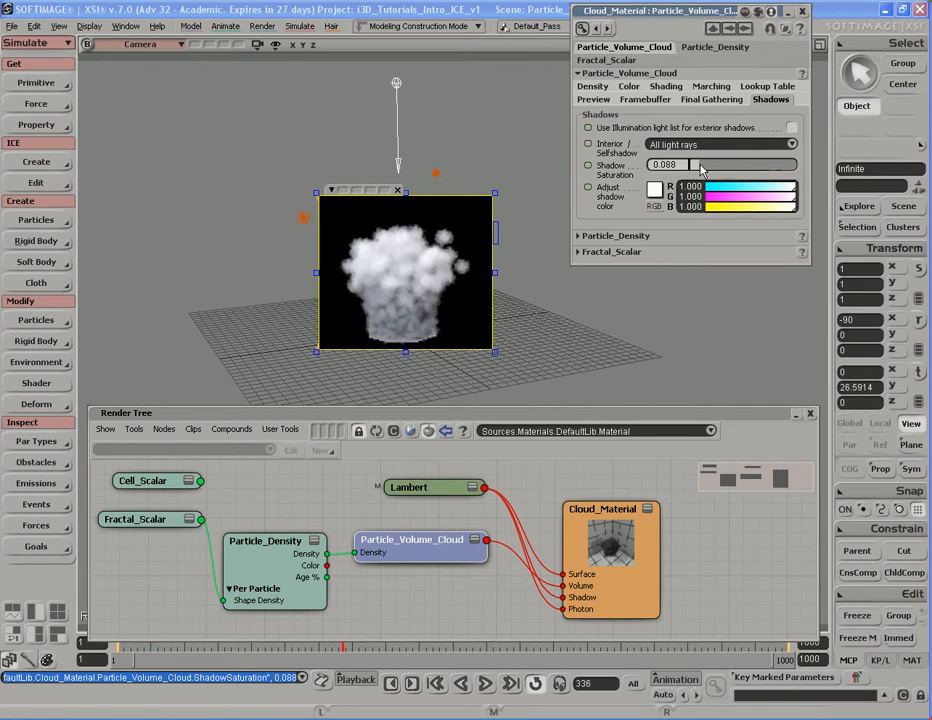
pyautogui.hotkey('ctrl', 'z')
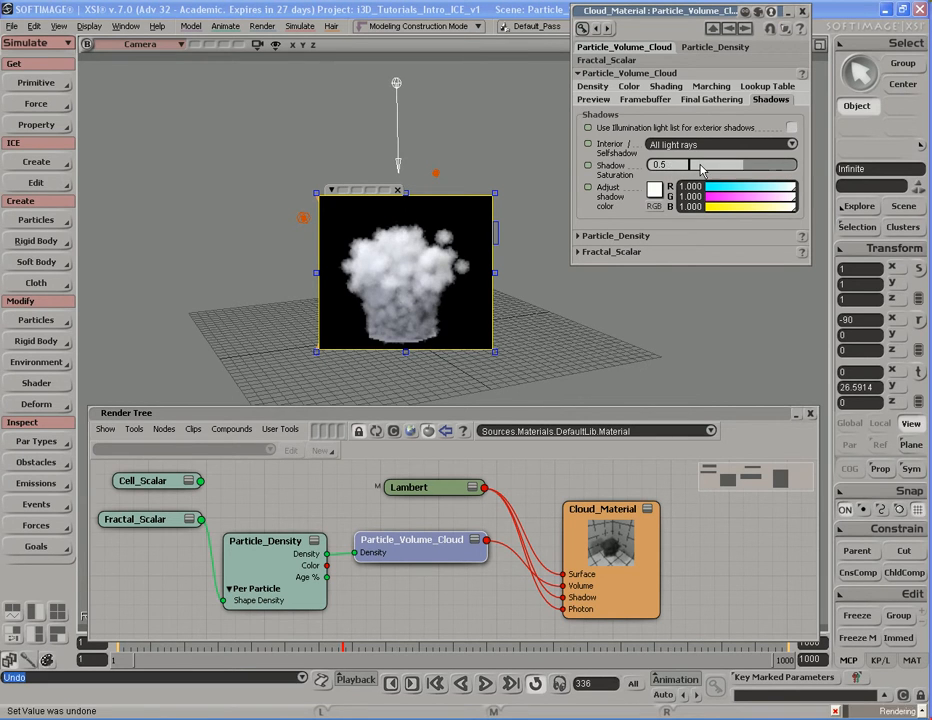
# Try One single shadow ray for the cloud shader's interior self-shadowing, and switch back to All light rays
pyautogui.click(794, 145)
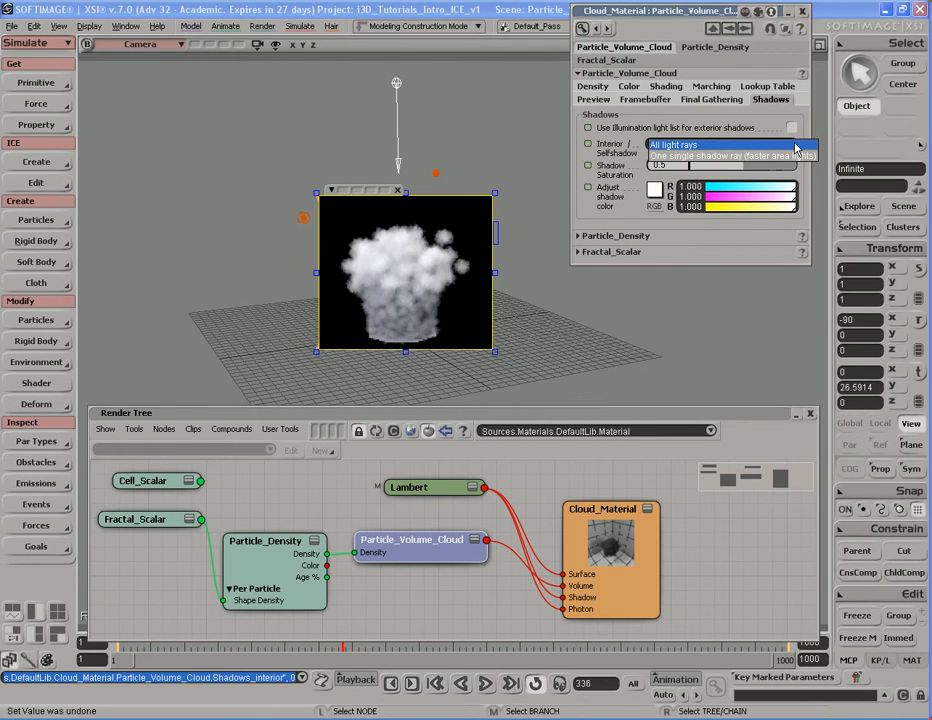
pyautogui.click(744, 146)
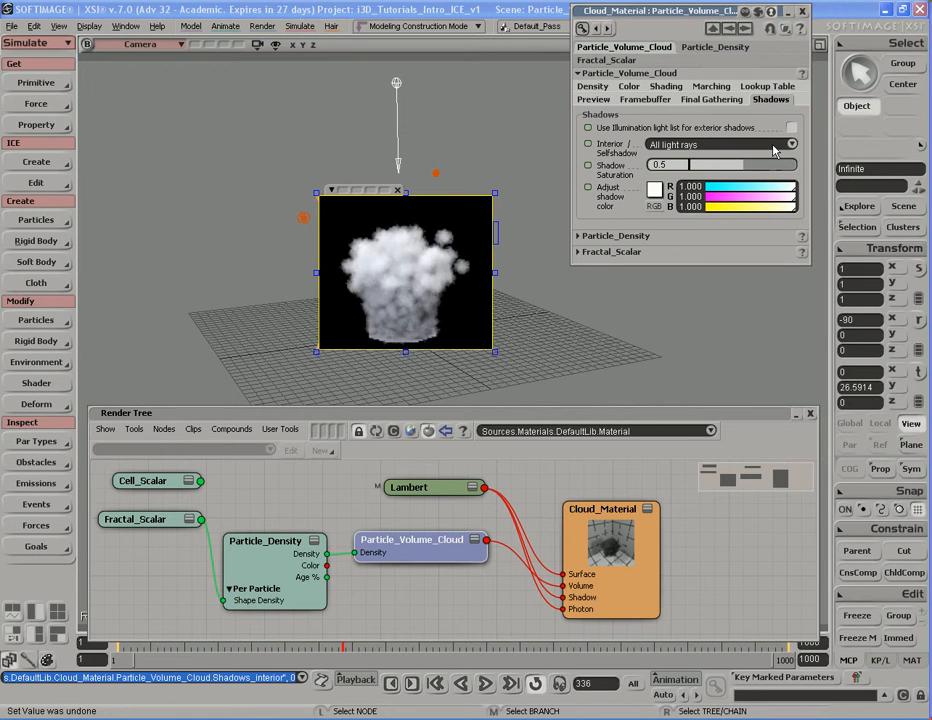
pyautogui.click(750, 146)
pyautogui.click(748, 160)
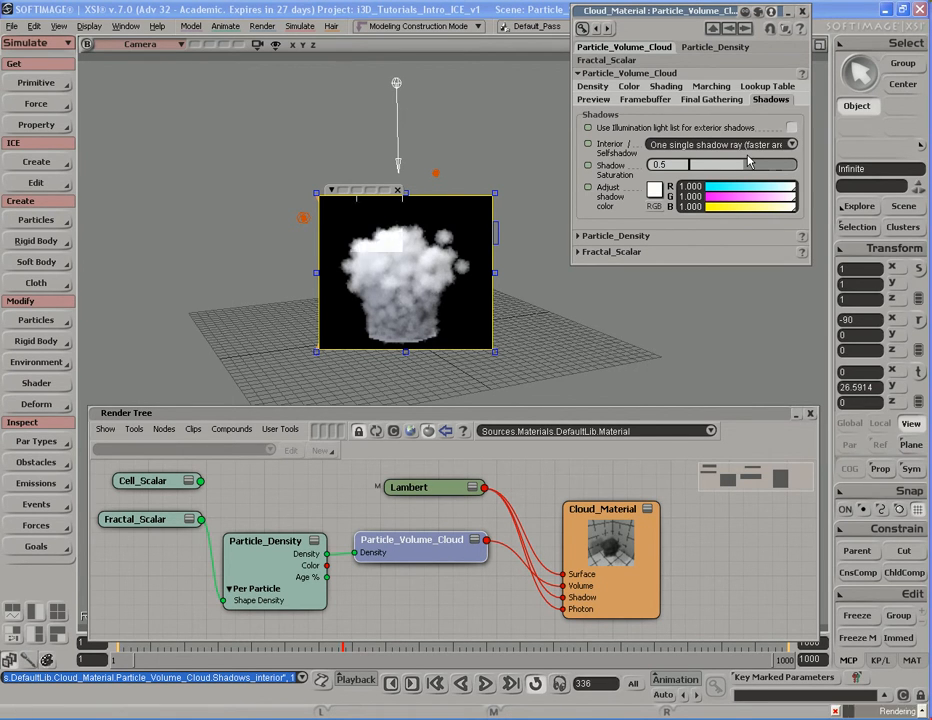
pyautogui.click(745, 148)
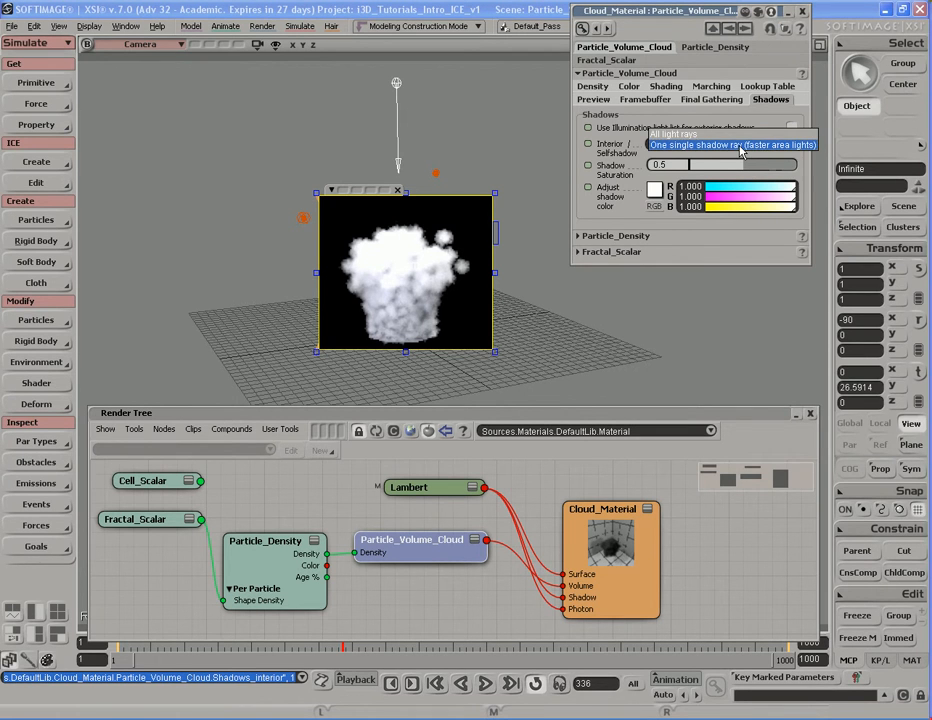
pyautogui.click(739, 136)
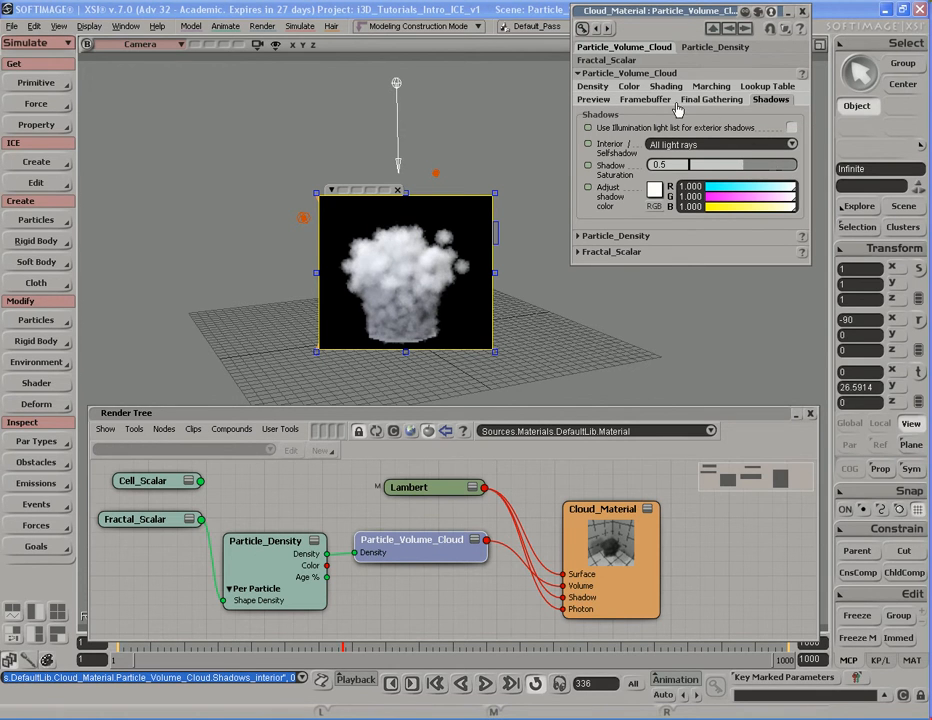
# Review the cloud shader's Density, Color, Shading, Marching, Lookup Table and Preview settings
pyautogui.click(627, 87)
pyautogui.click(606, 87)
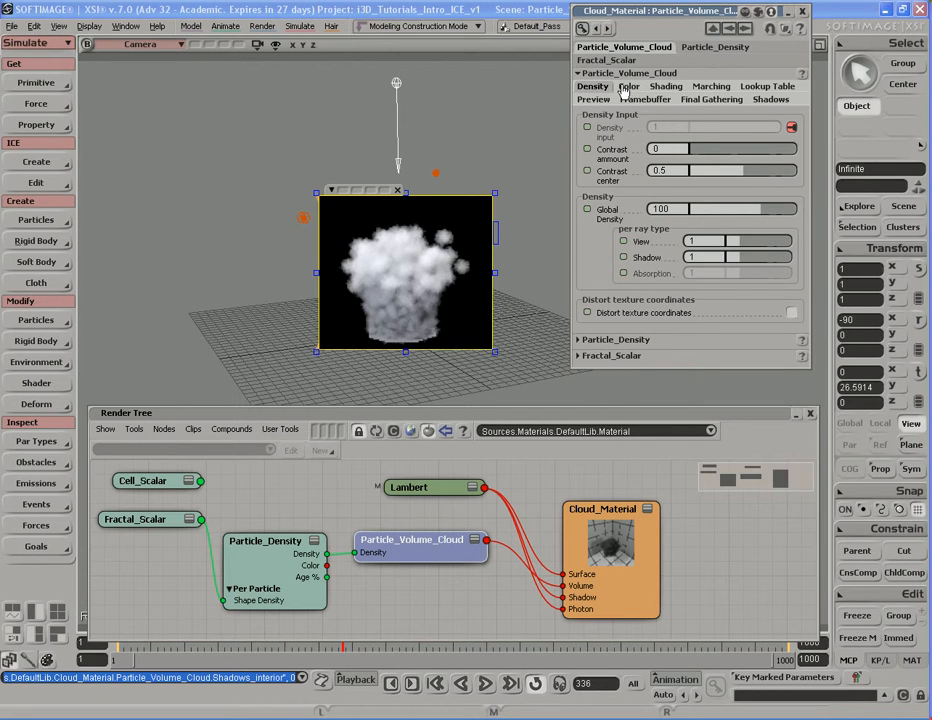
pyautogui.click(627, 87)
pyautogui.click(665, 87)
pyautogui.click(714, 88)
pyautogui.click(675, 89)
pyautogui.click(711, 90)
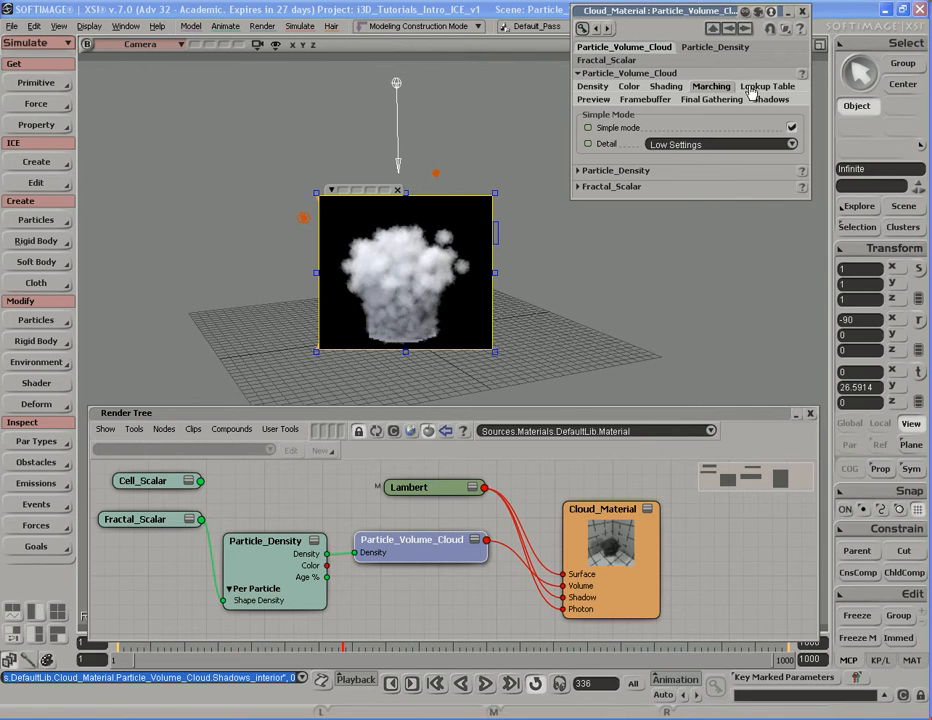
pyautogui.click(752, 88)
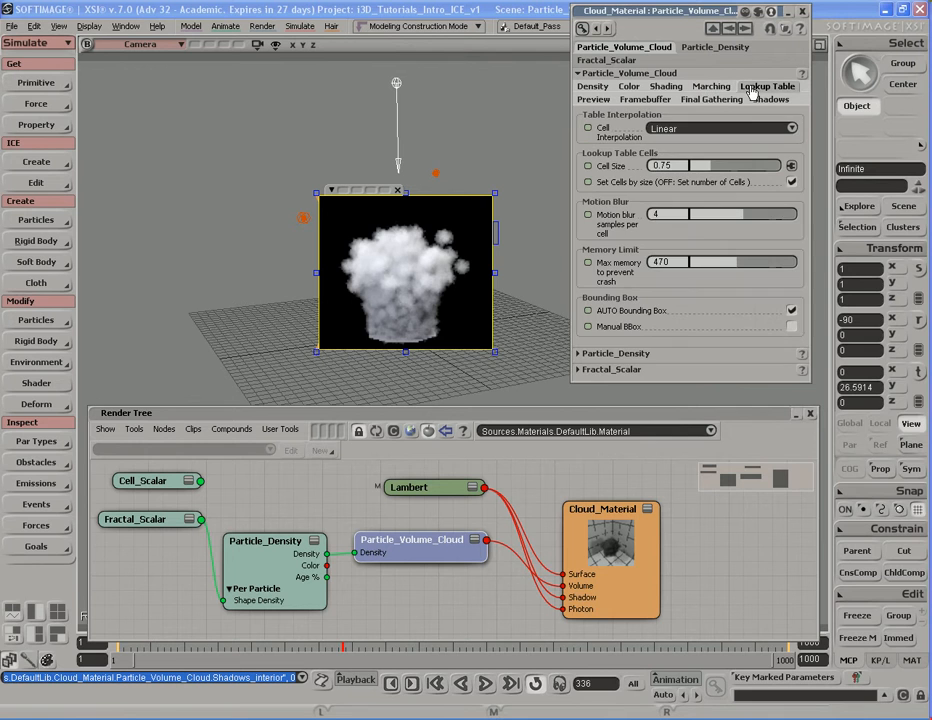
pyautogui.click(592, 100)
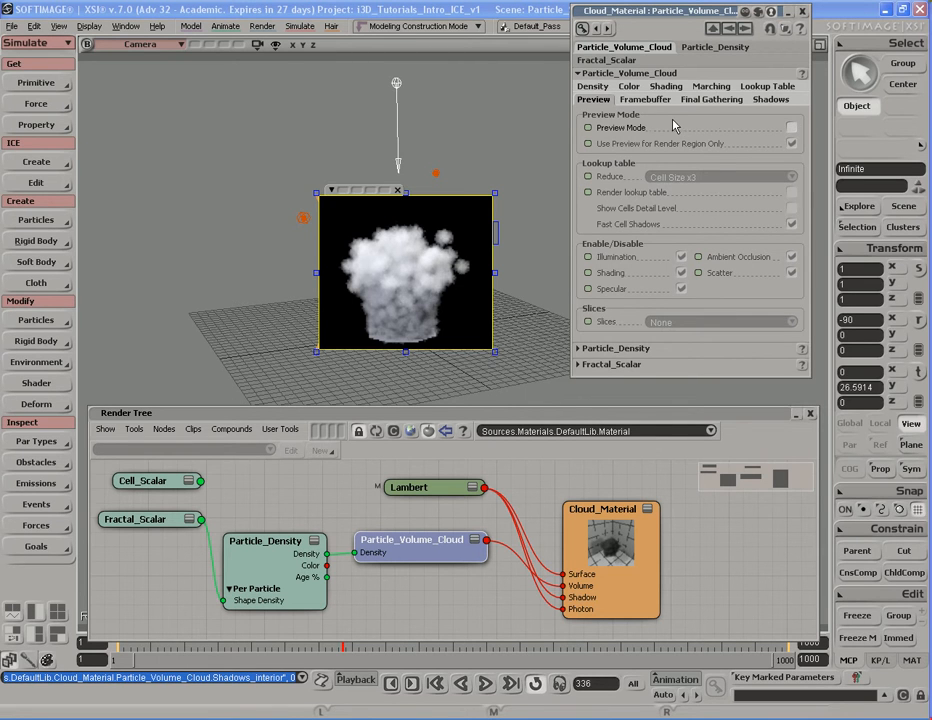
# Review the marching detail levels, disable Simple mode to inspect the light samples per cell options, and enable it again
pyautogui.click(710, 87)
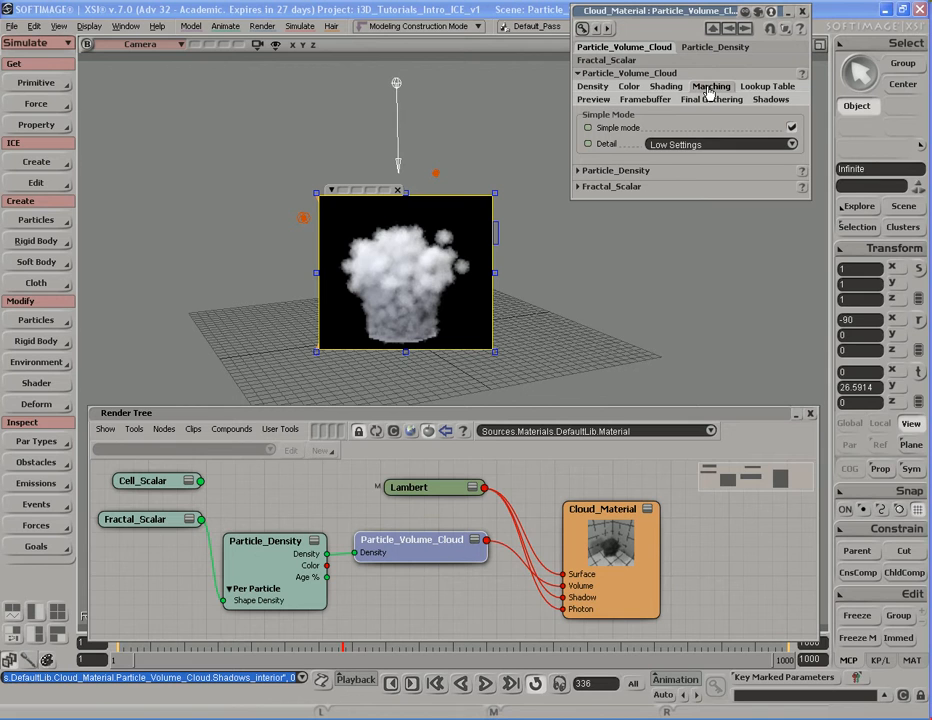
pyautogui.click(722, 145)
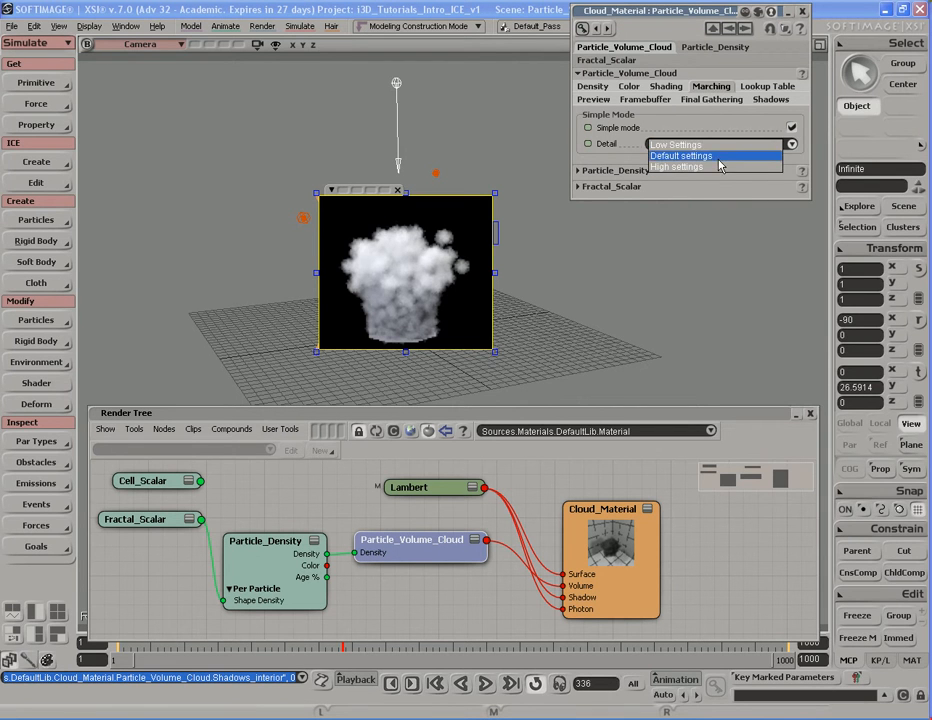
pyautogui.click(719, 145)
pyautogui.click(791, 127)
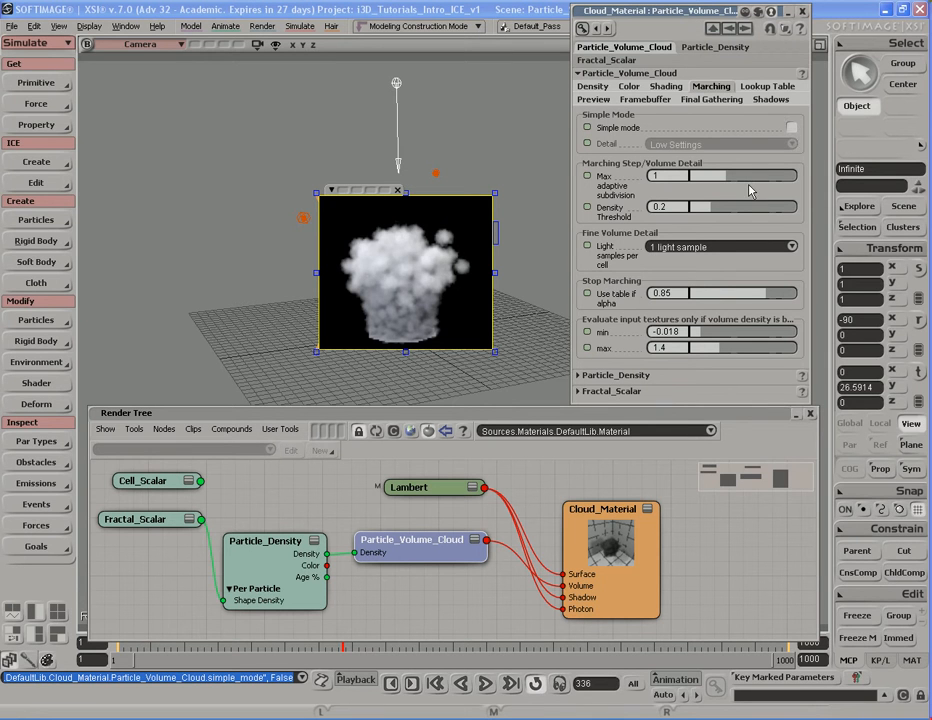
pyautogui.click(720, 247)
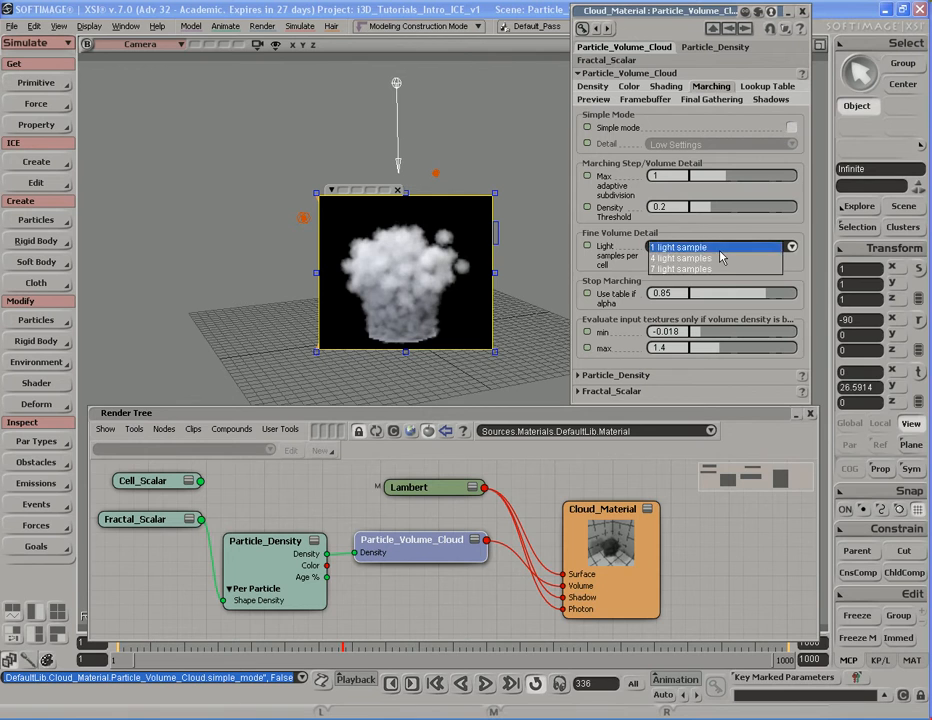
pyautogui.click(721, 249)
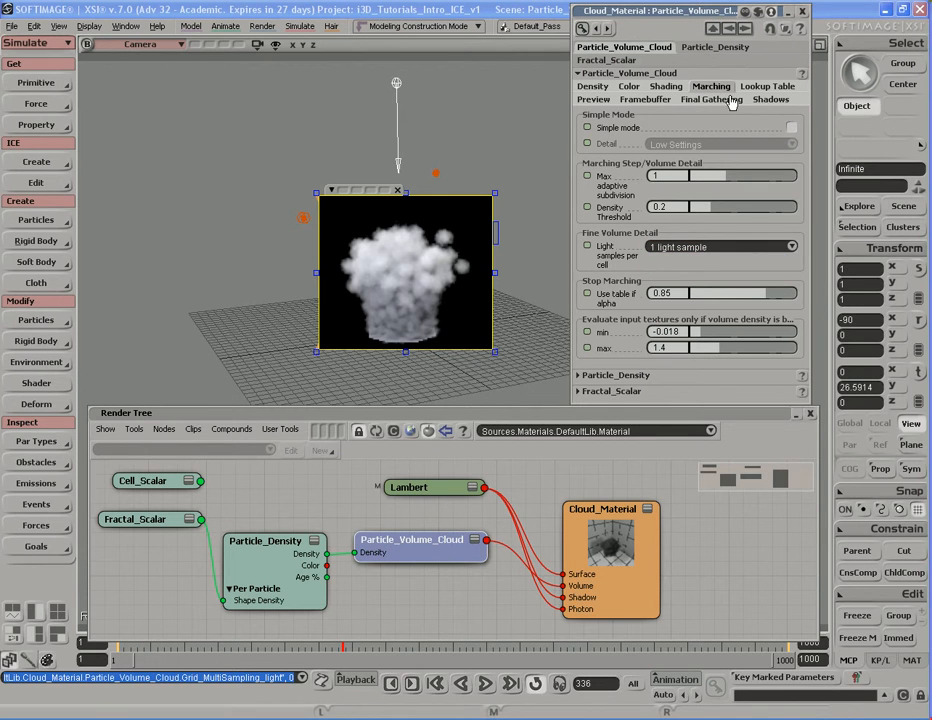
pyautogui.click(791, 127)
# Review the lookup table's cell size and cell interpolation options, keeping the interpolation at Linear
pyautogui.click(763, 88)
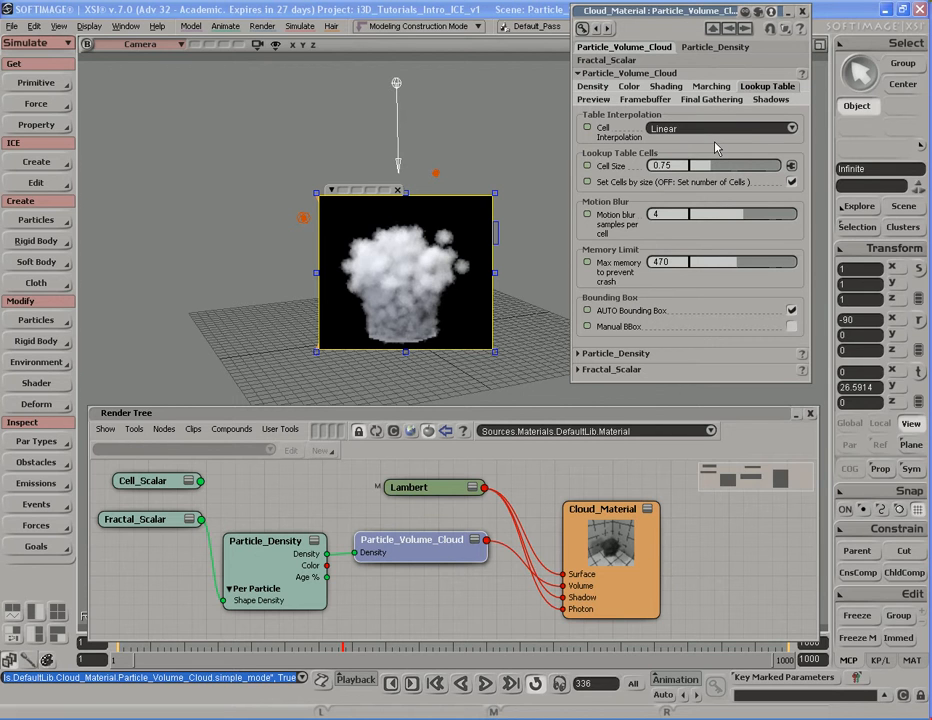
pyautogui.doubleClick(662, 165)
pyautogui.click(706, 129)
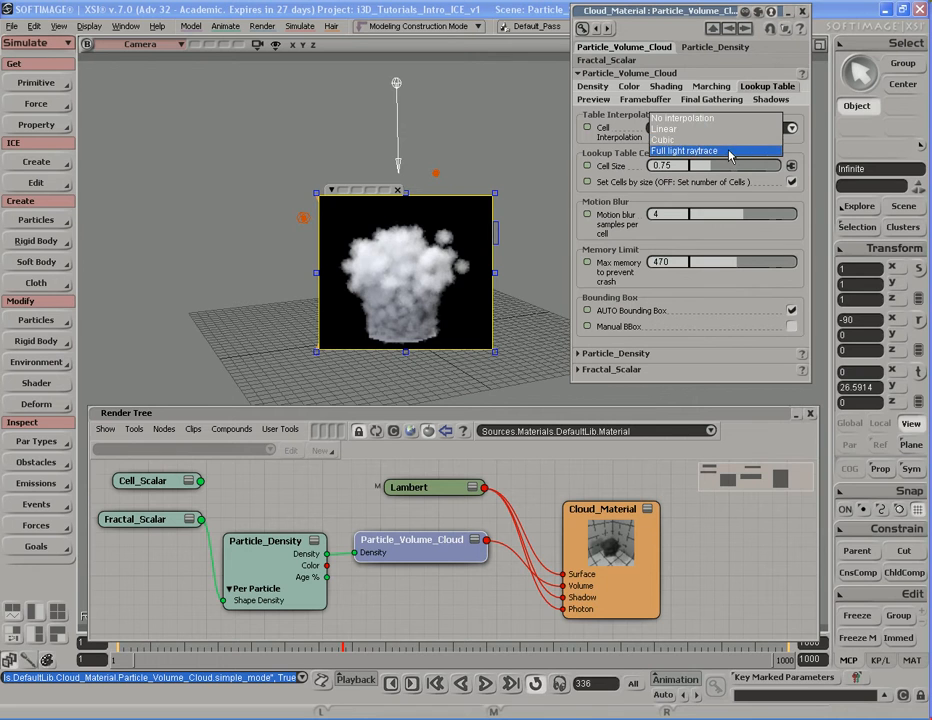
pyautogui.click(722, 129)
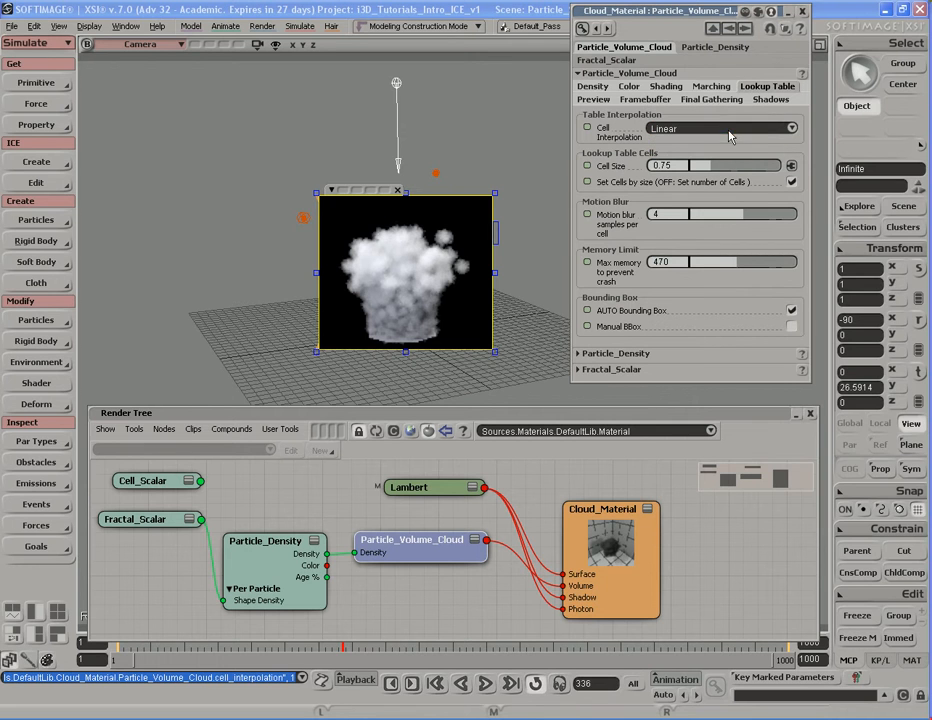
# Try Restrict Illumination Lights in the Shading settings, turn it off again and close the shader's property page
pyautogui.click(665, 86)
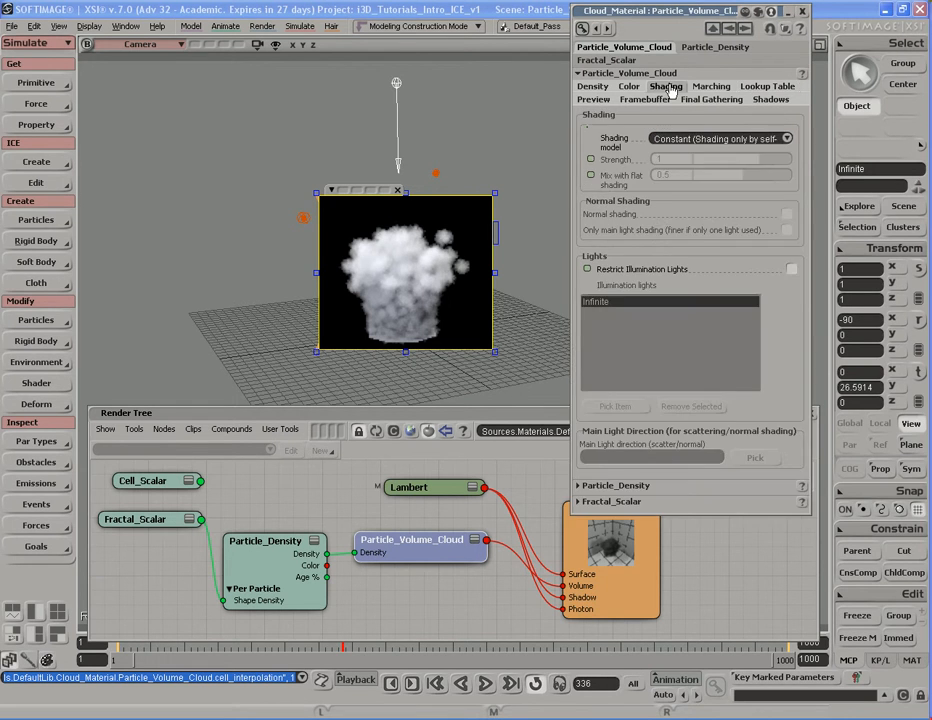
pyautogui.click(791, 270)
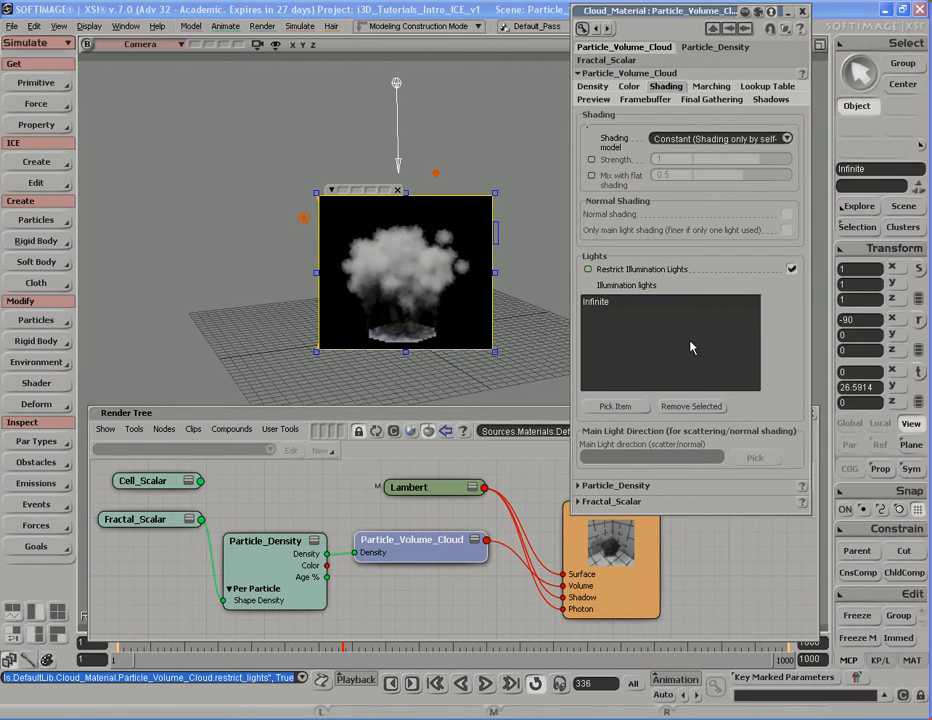
pyautogui.click(791, 270)
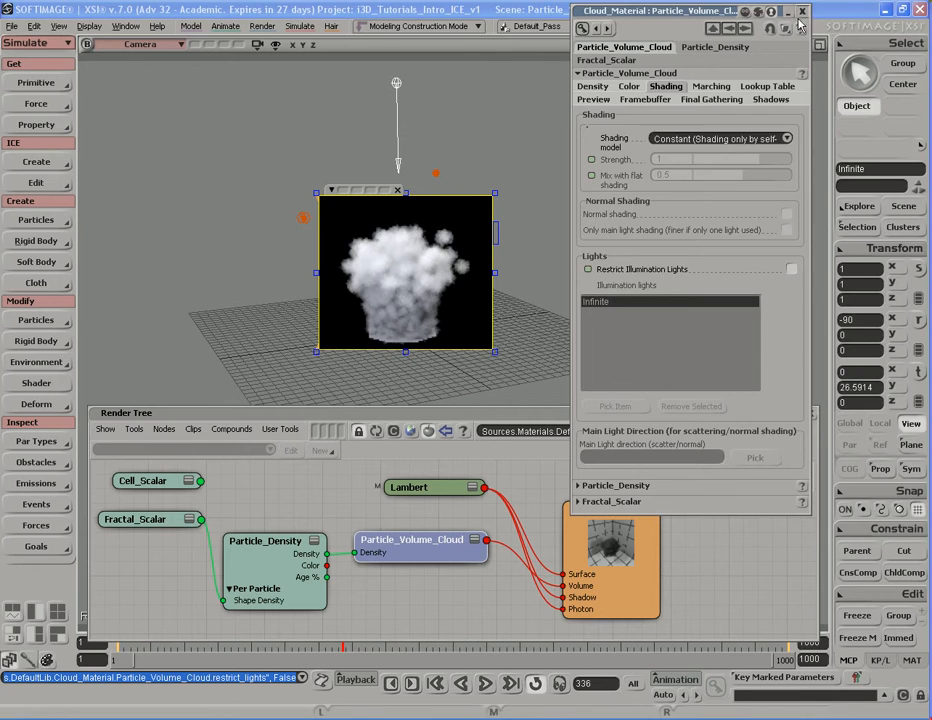
pyautogui.click(802, 11)
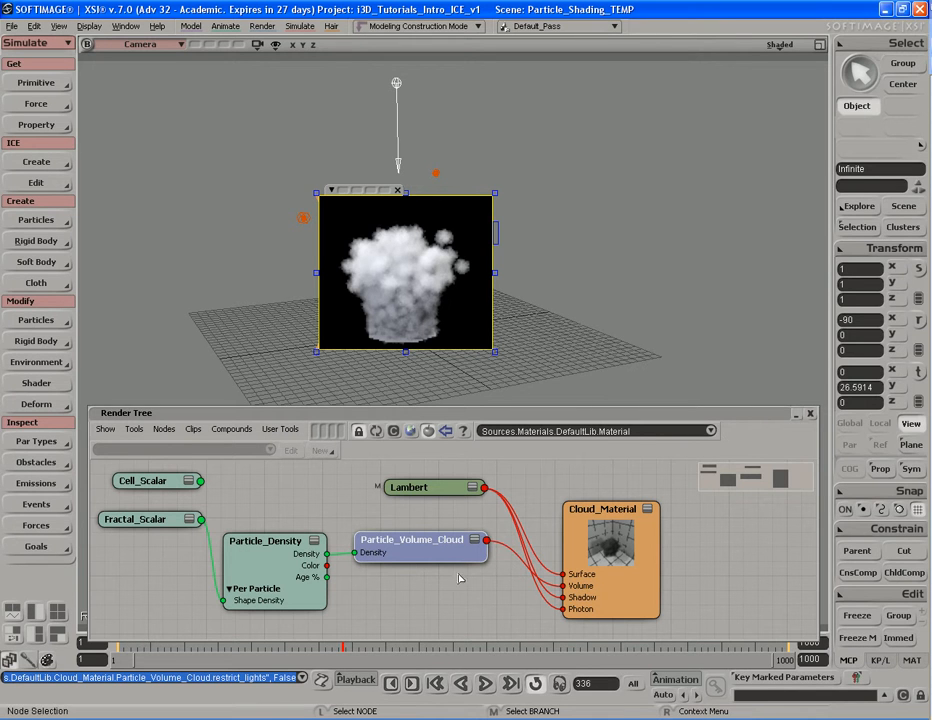
# Move the Particle_Volume_Cloud node slightly up and to the right in the Render Tree
pyautogui.moveTo(414, 560); pyautogui.dragTo(425, 559)
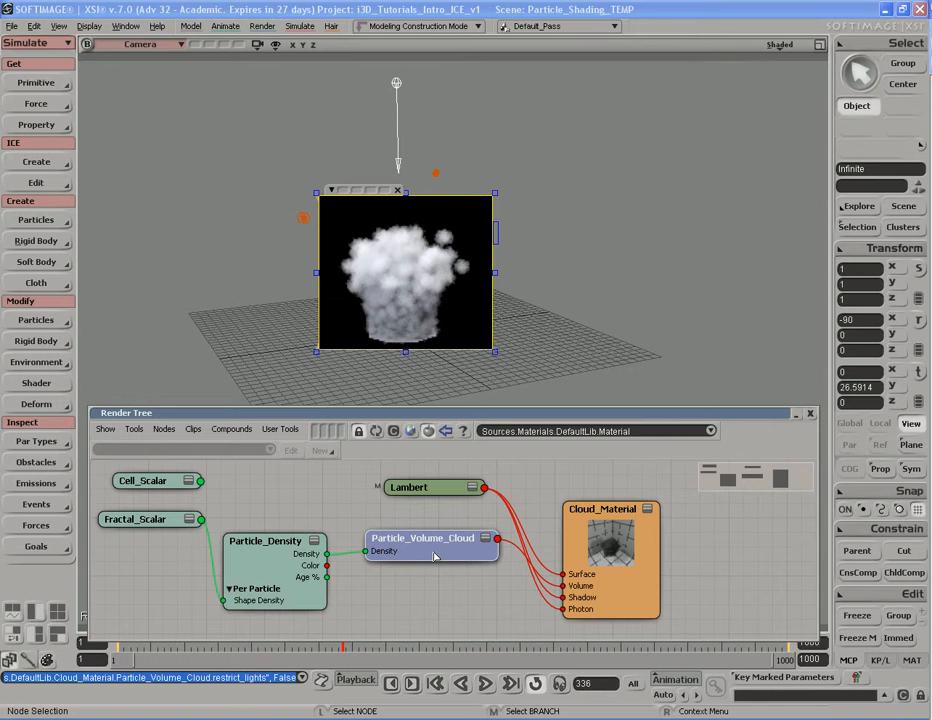
pyautogui.moveTo(434, 557); pyautogui.dragTo(431, 547)
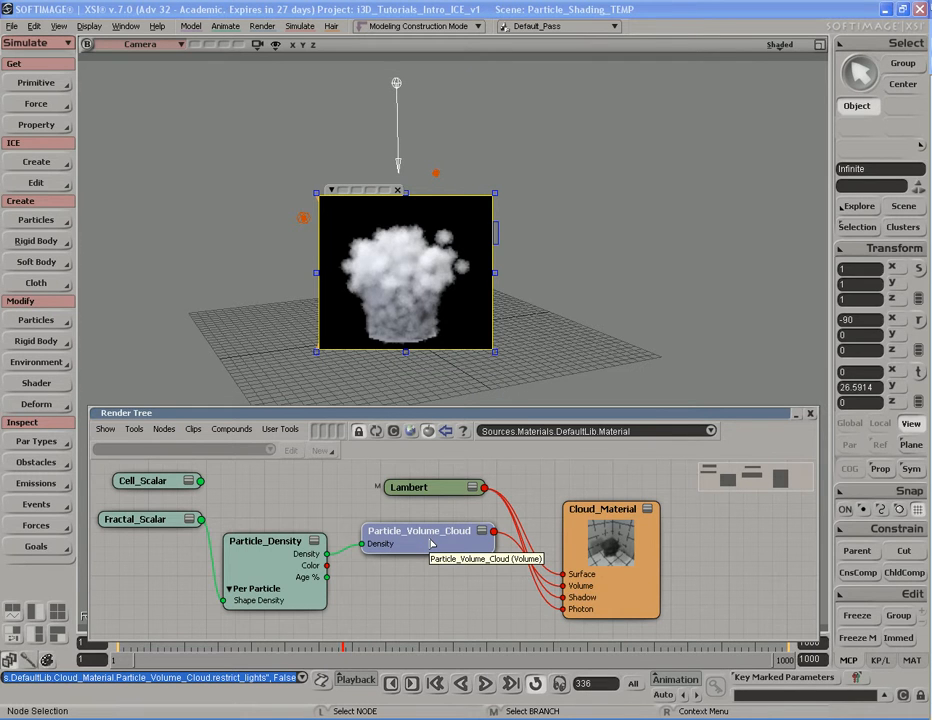
pyautogui.moveTo(441, 541); pyautogui.dragTo(439, 541)
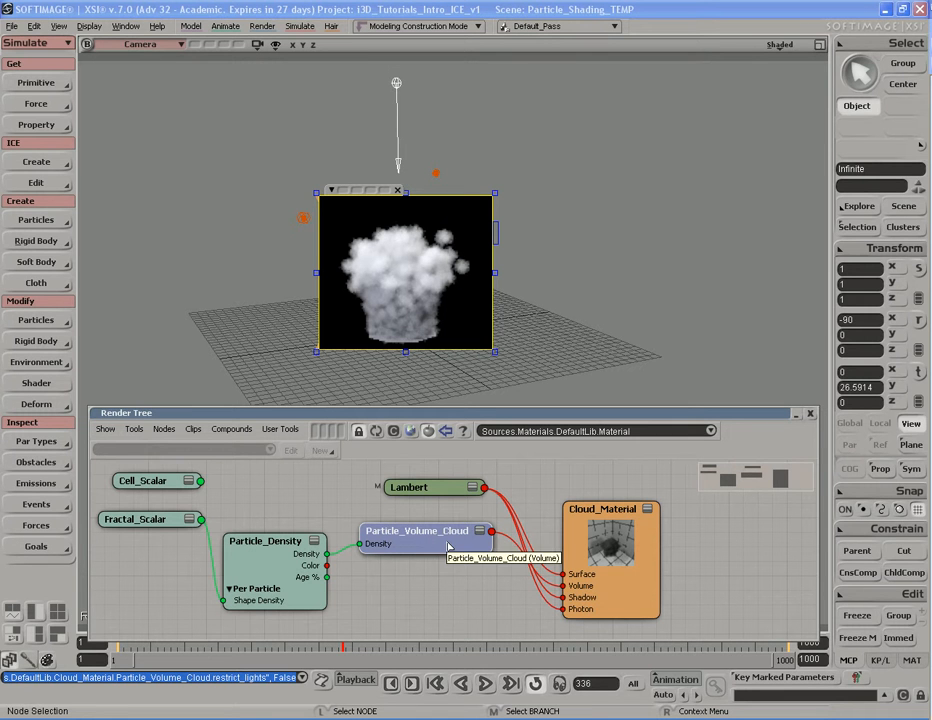
# Reopen the Particle_Volume_Cloud properties, look over the Density and Color settings, and close the property page
pyautogui.doubleClick(449, 546)
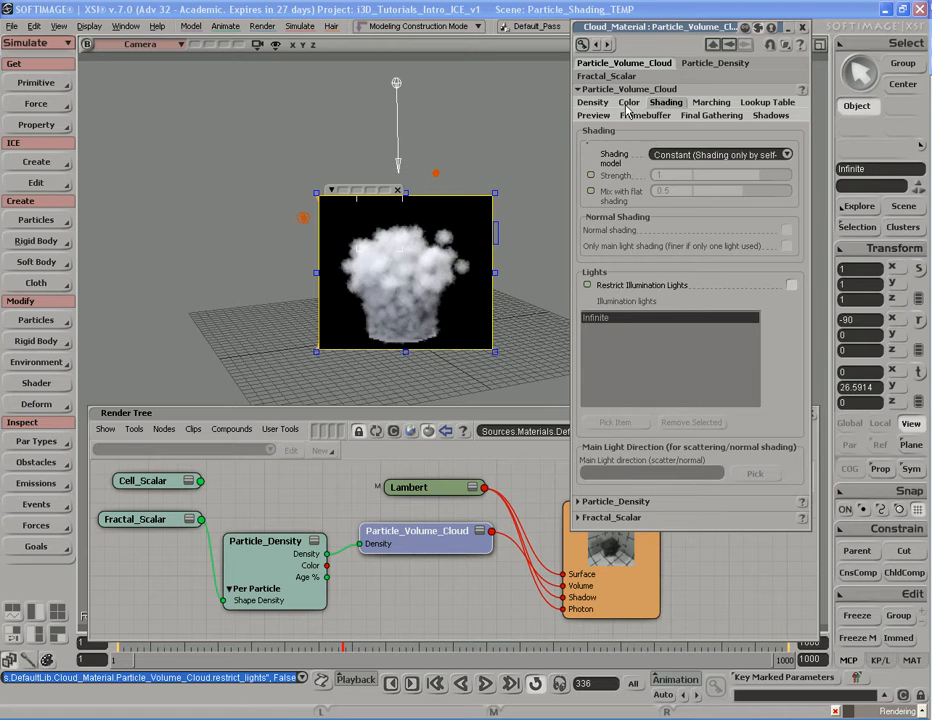
pyautogui.click(629, 104)
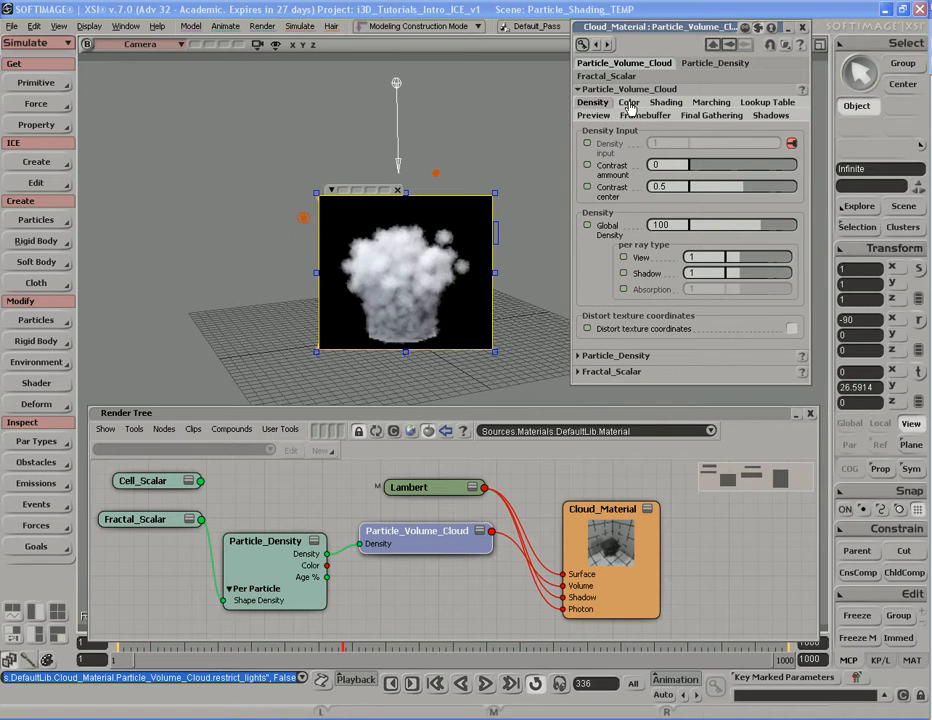
pyautogui.click(629, 104)
pyautogui.click(594, 104)
pyautogui.click(629, 104)
pyautogui.click(594, 104)
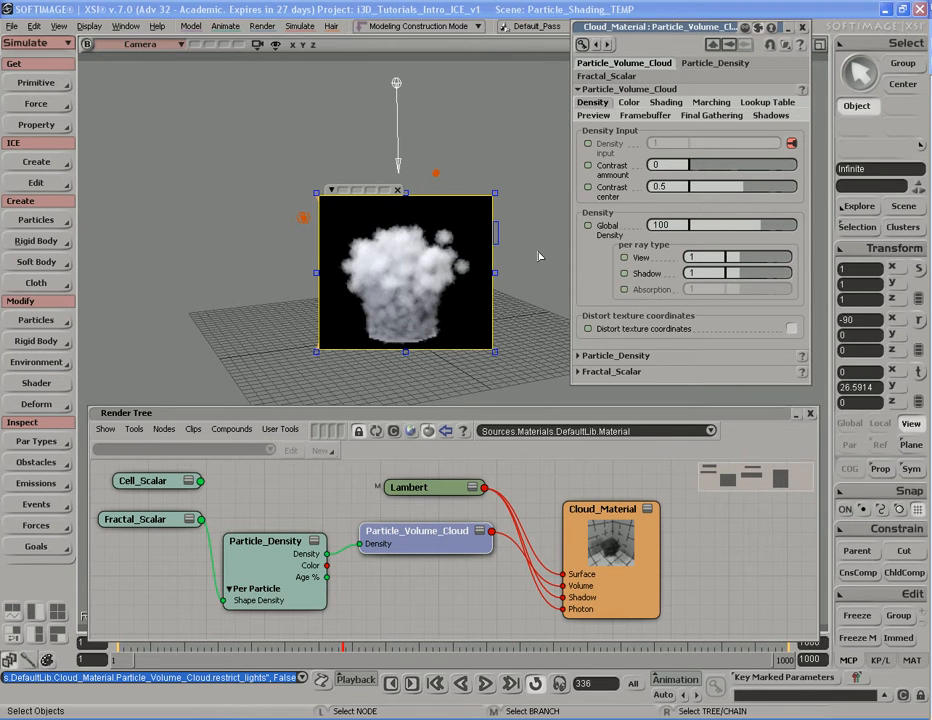
pyautogui.click(803, 28)
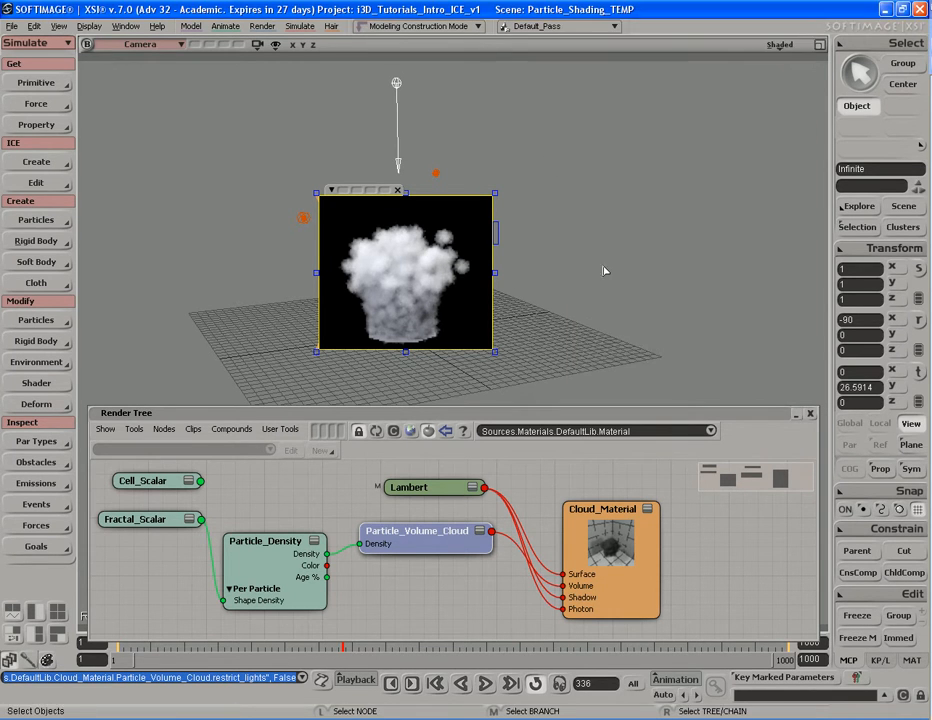